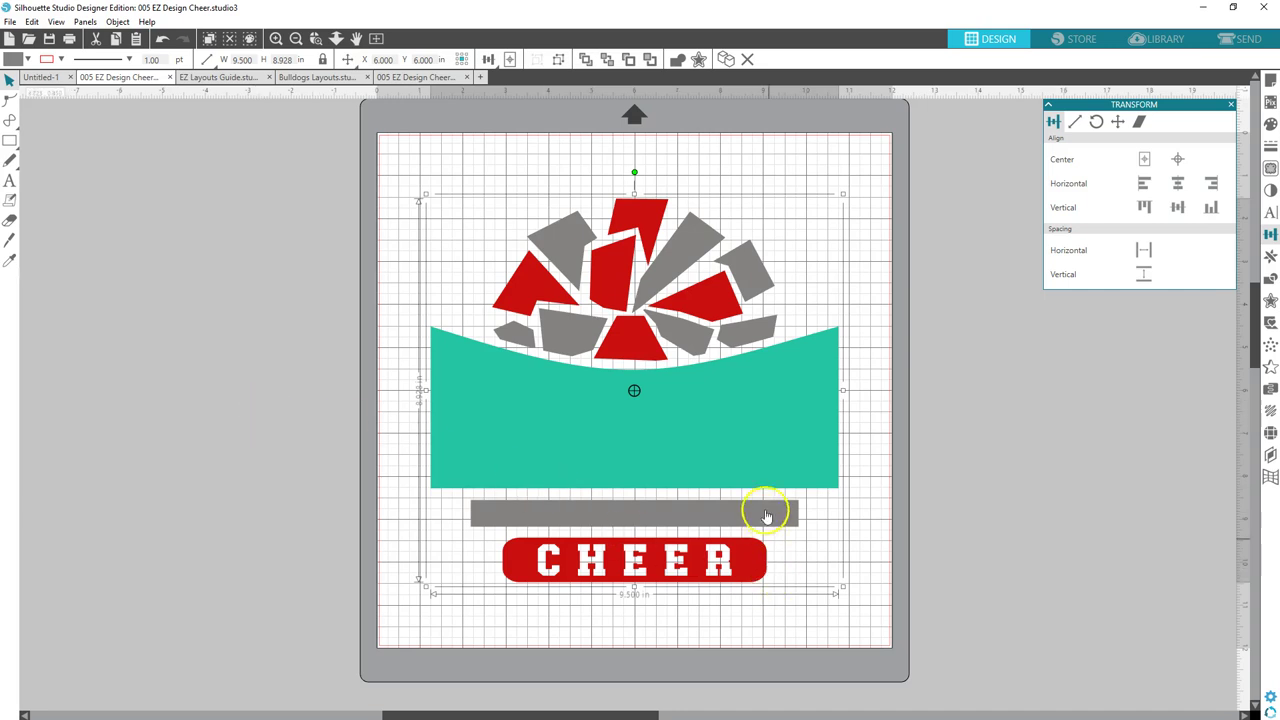
# Open the Warp panel from the right-hand toolbar beside the cheer pom-pom design
pyautogui.click(1270, 479)
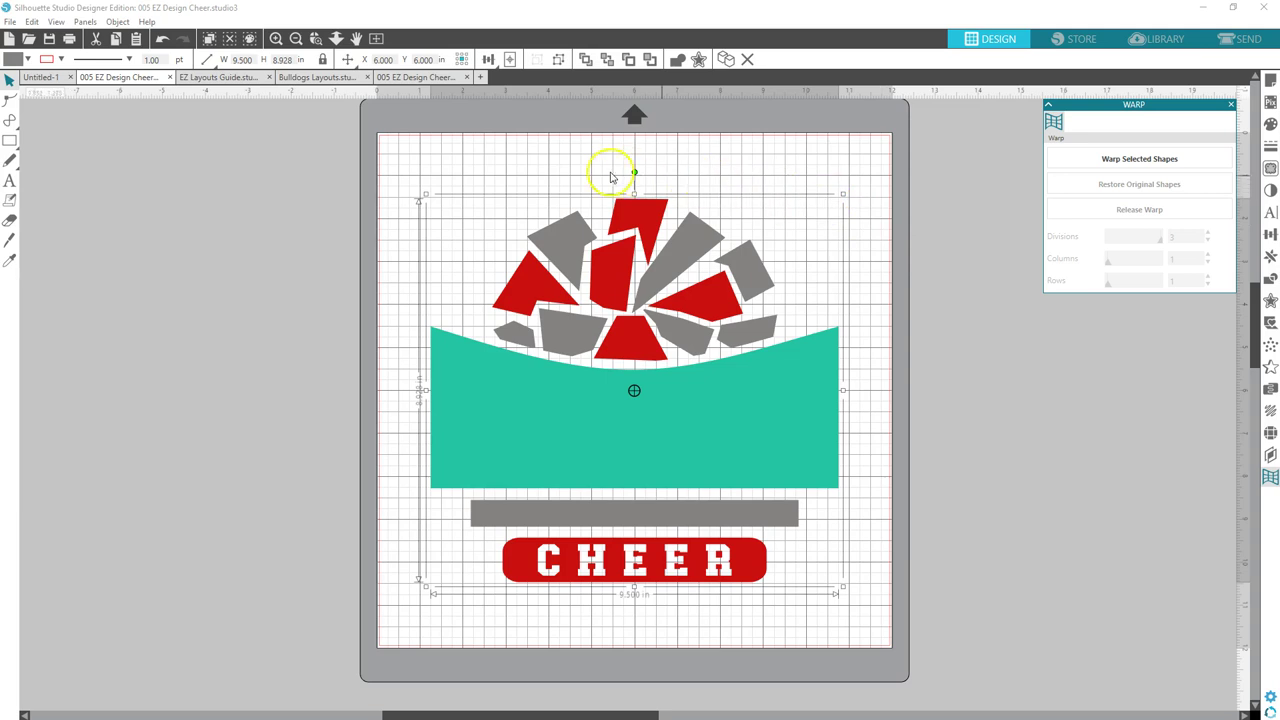
# Type BULLDOGS near the mat's top and set it in the JP Sporty Tee font
pyautogui.click(9, 182)
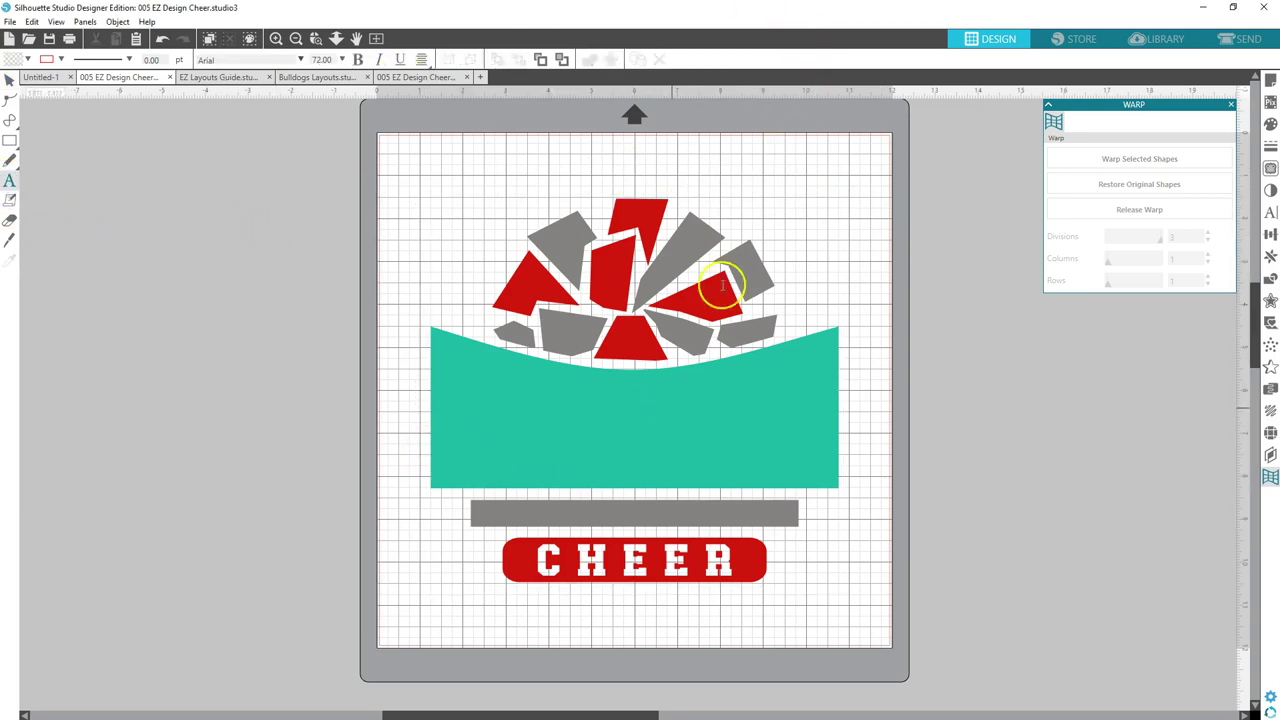
pyautogui.hotkey('ctrl', 'a')
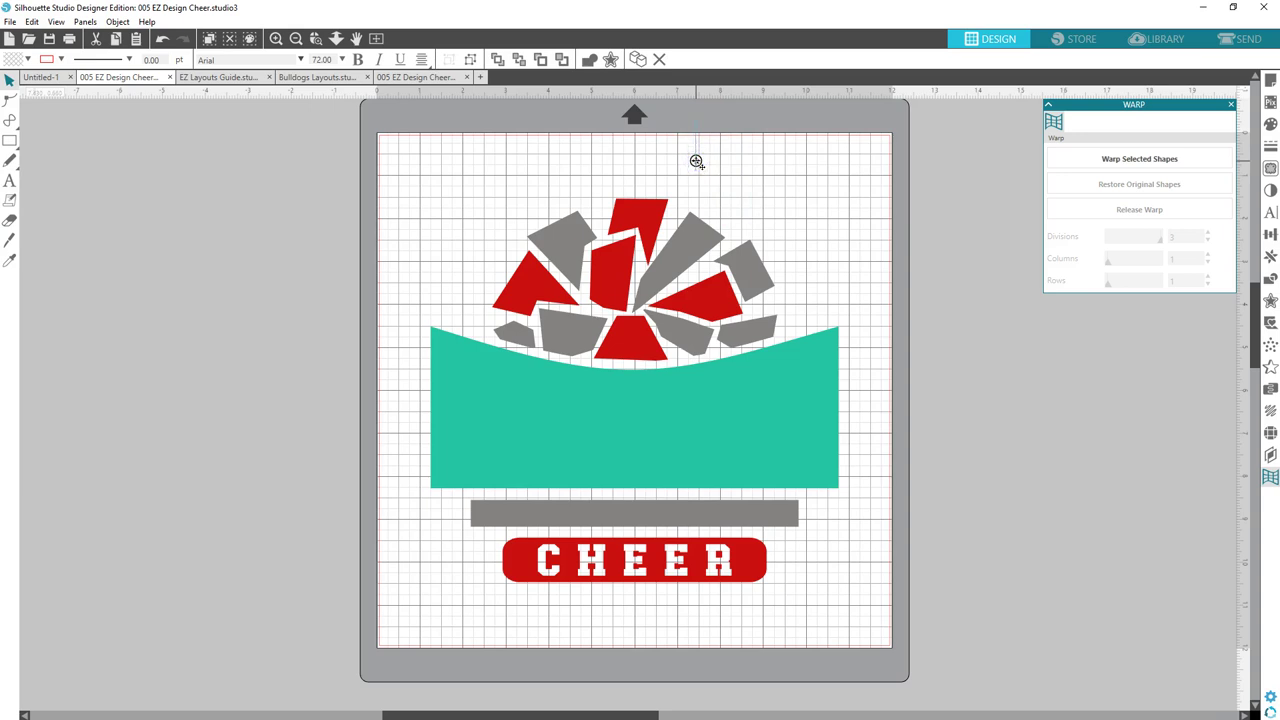
pyautogui.click(696, 161)
pyautogui.write('B')
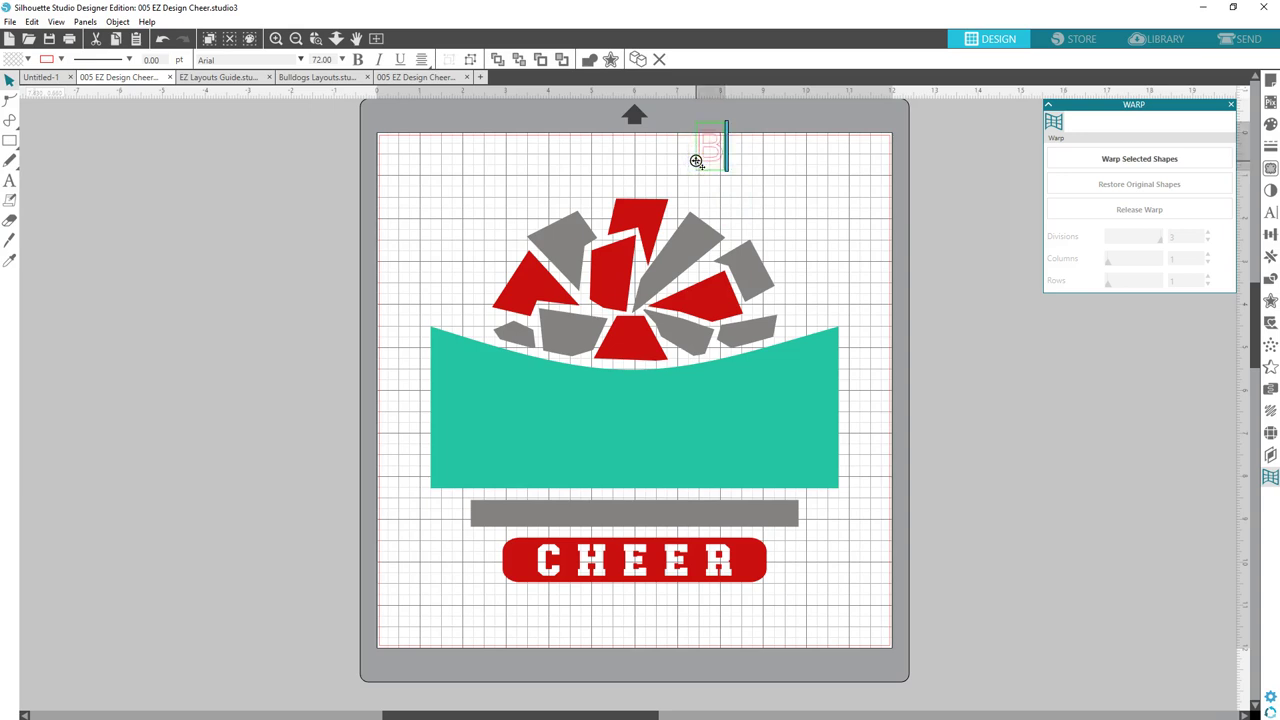
pyautogui.write('ULLDOGS')
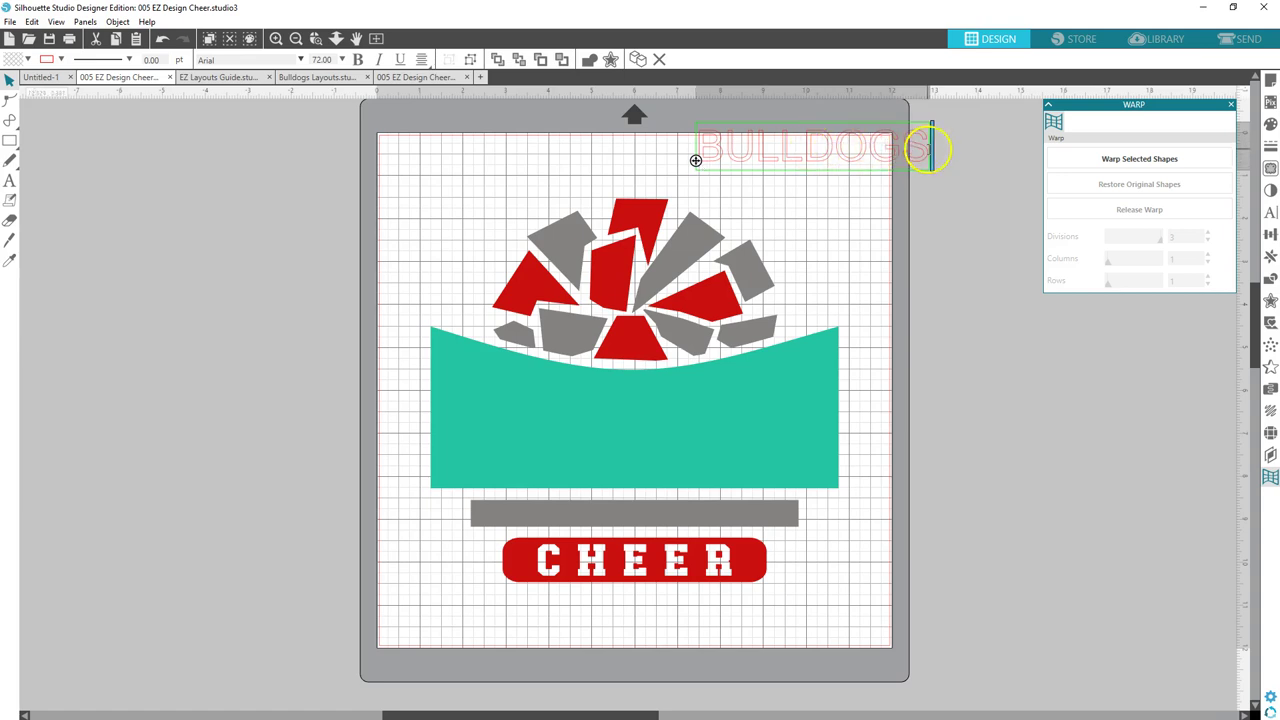
pyautogui.moveTo(928, 148); pyautogui.dragTo(695, 160)
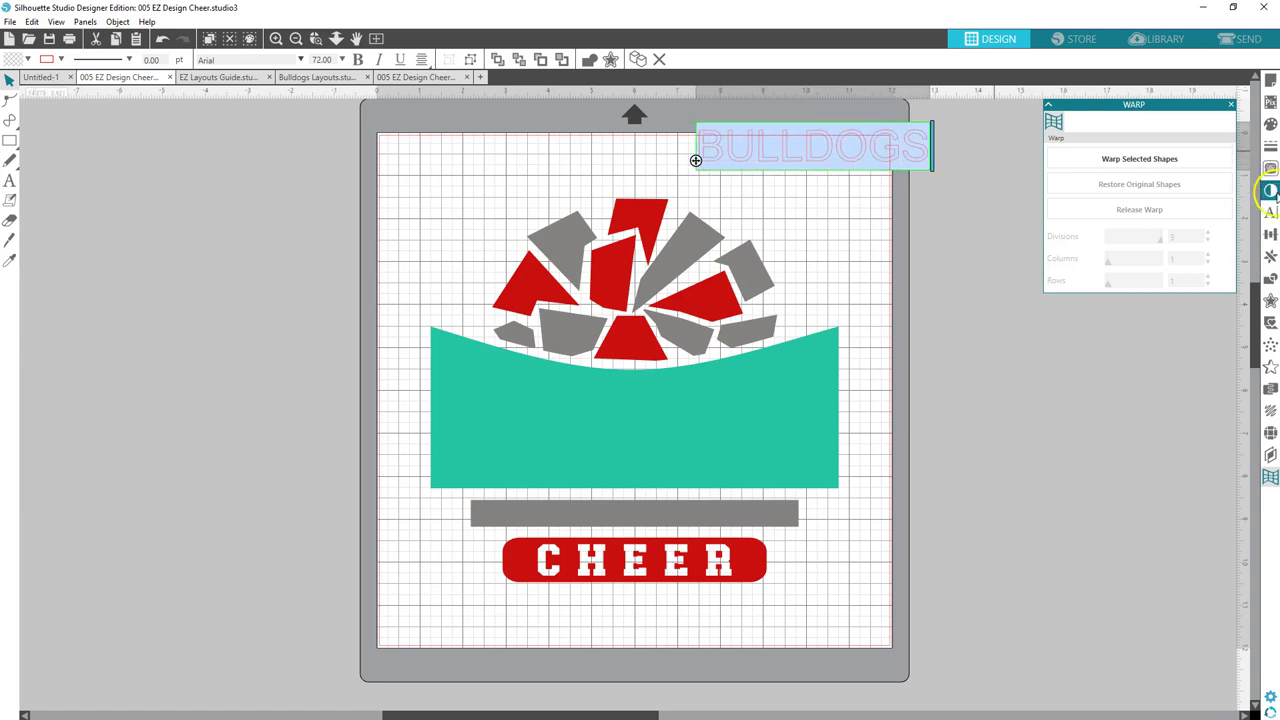
pyautogui.click(1270, 210)
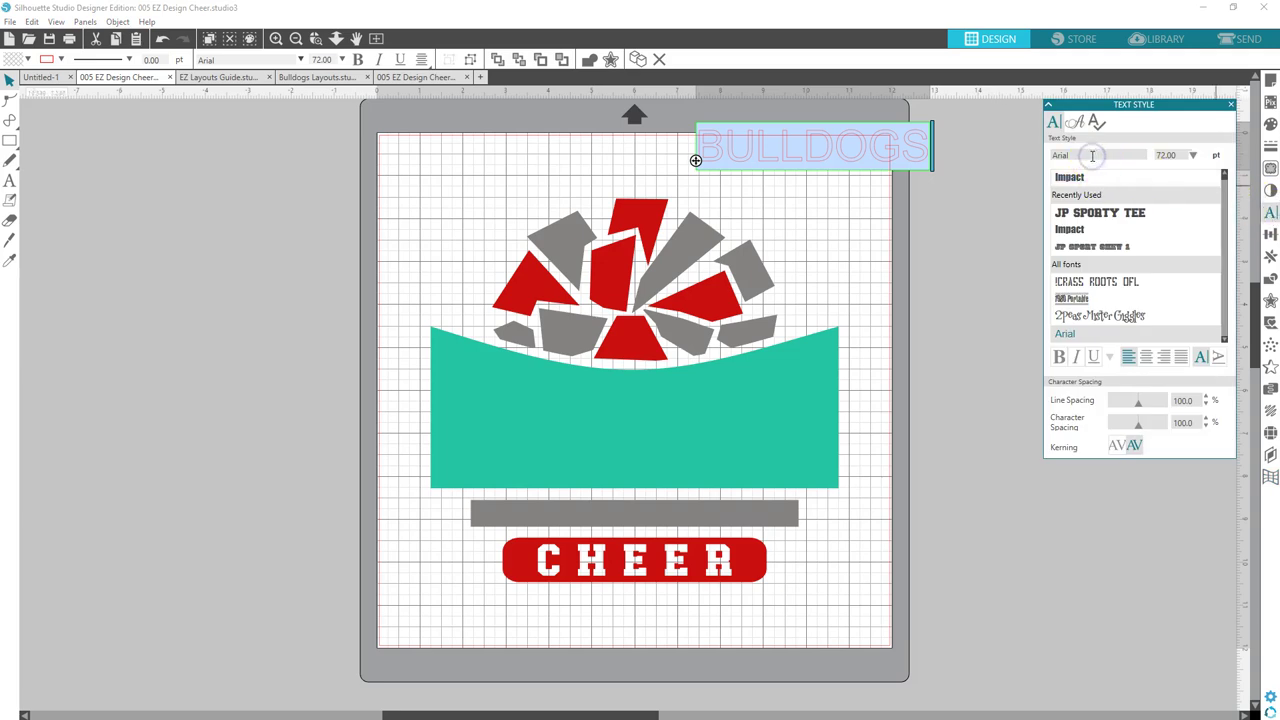
pyautogui.click(1076, 216)
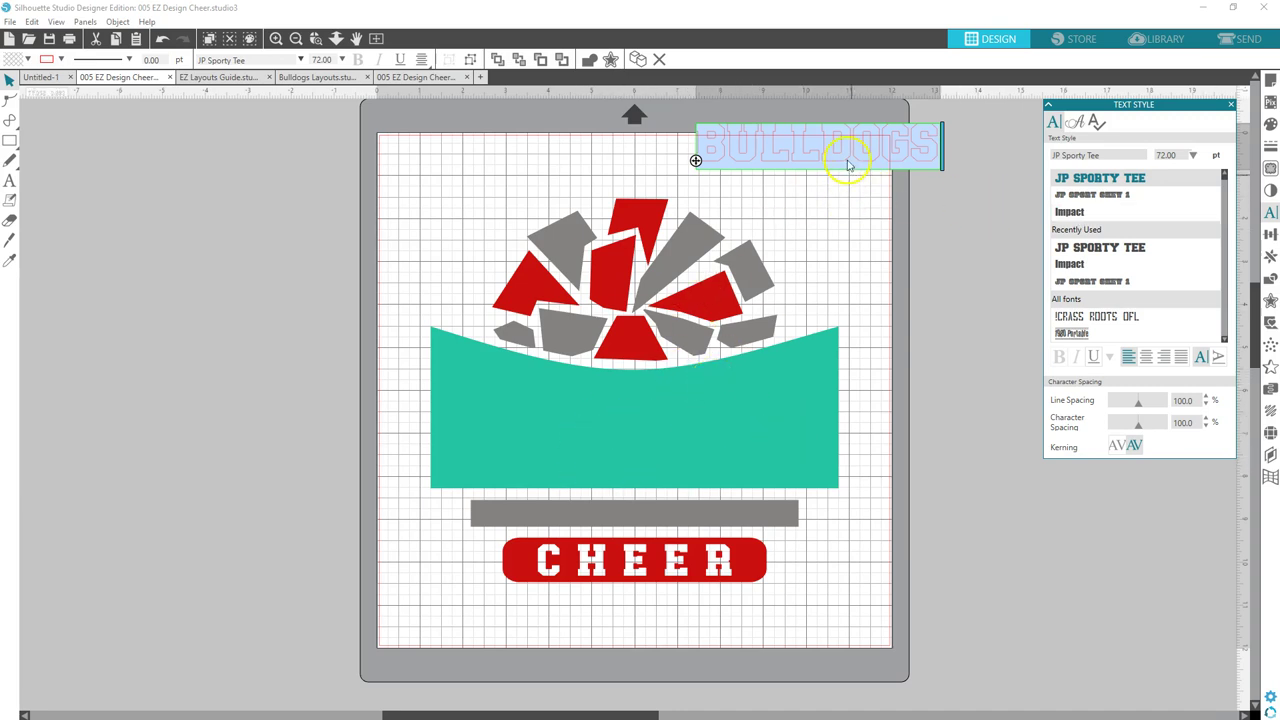
# Fill BULLDOGS with the pompom's sampled red, remove its outline, and move it onto the teal banner
pyautogui.click(18, 62)
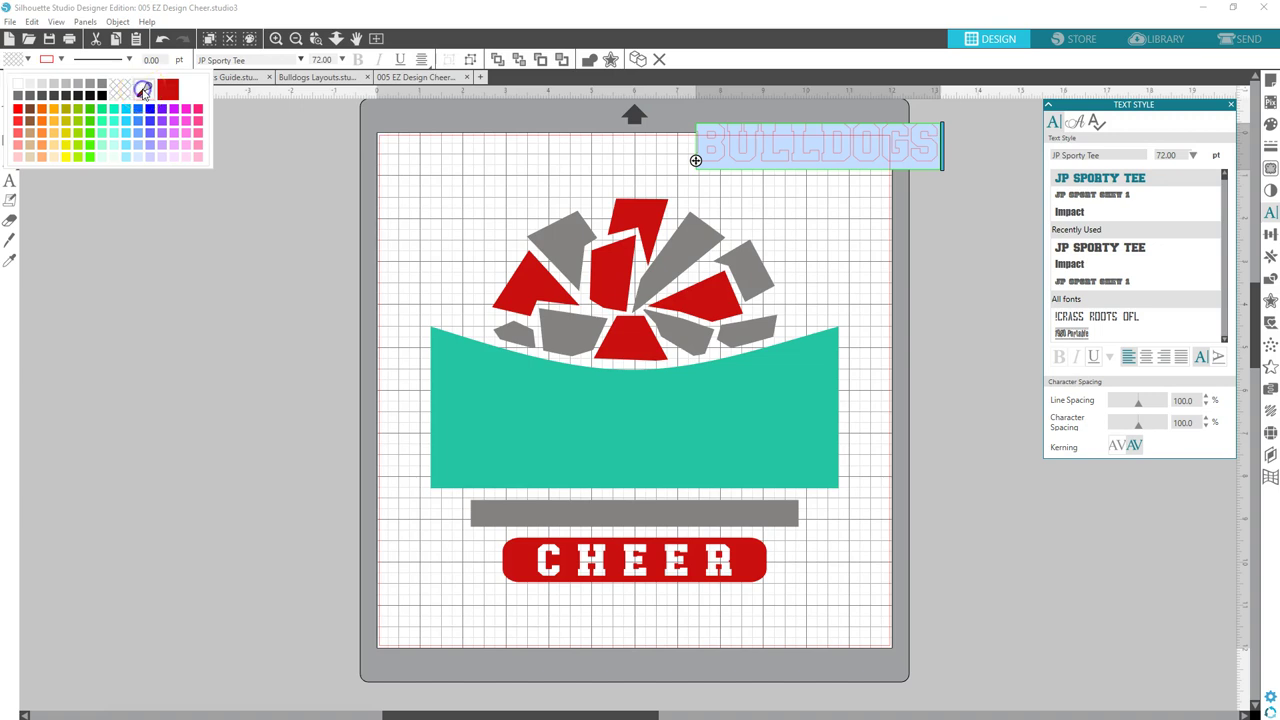
pyautogui.click(145, 90)
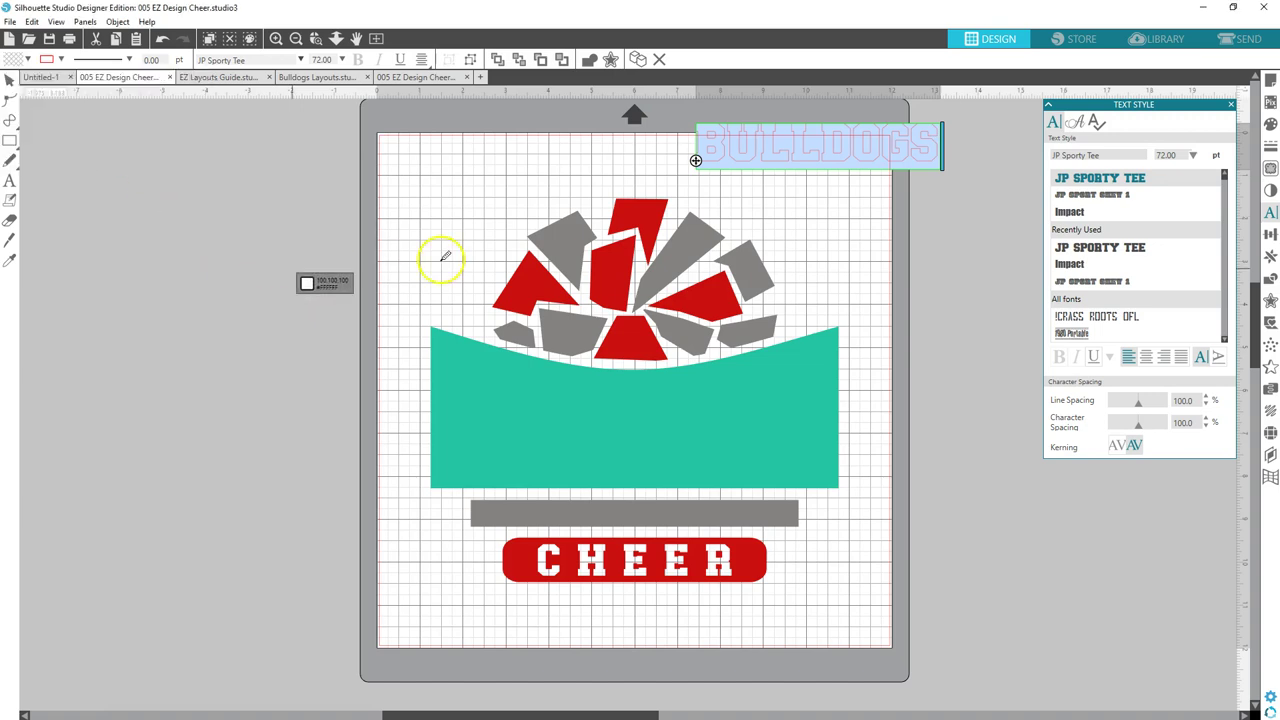
pyautogui.click(608, 272)
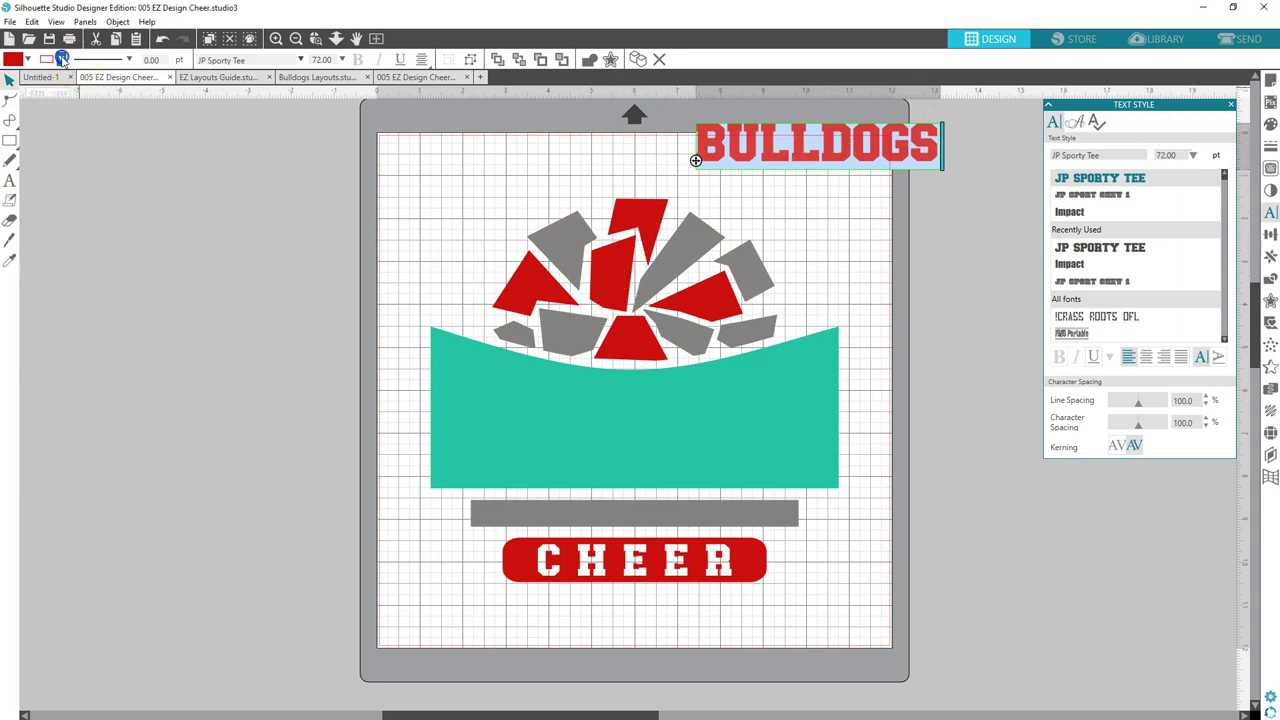
pyautogui.click(61, 59)
pyautogui.click(153, 88)
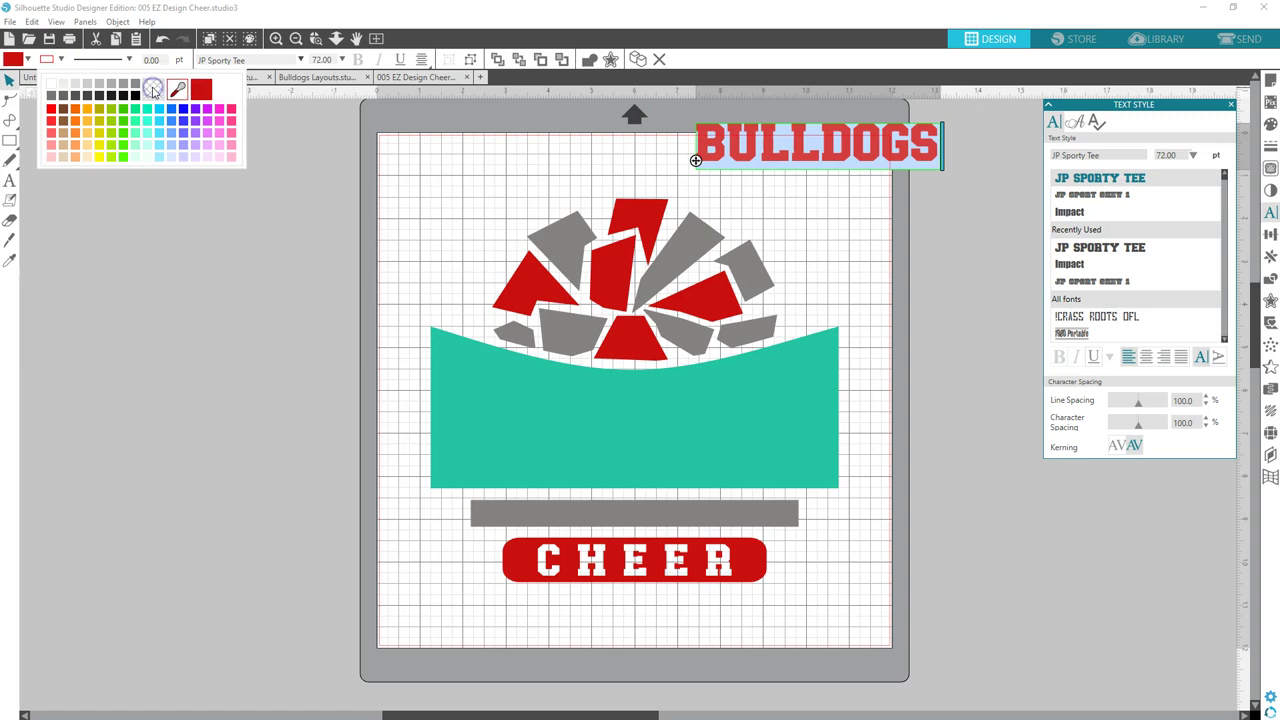
pyautogui.click(50, 55)
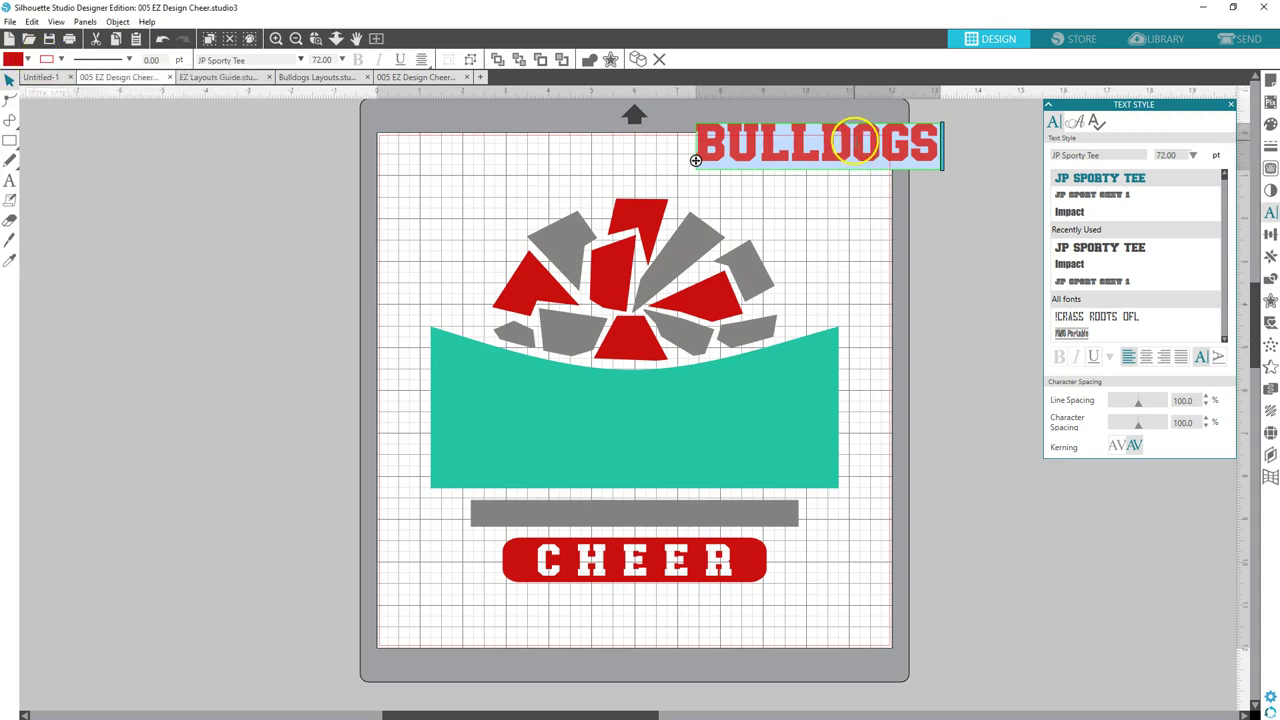
pyautogui.click(939, 247)
pyautogui.moveTo(914, 149); pyautogui.dragTo(720, 429)
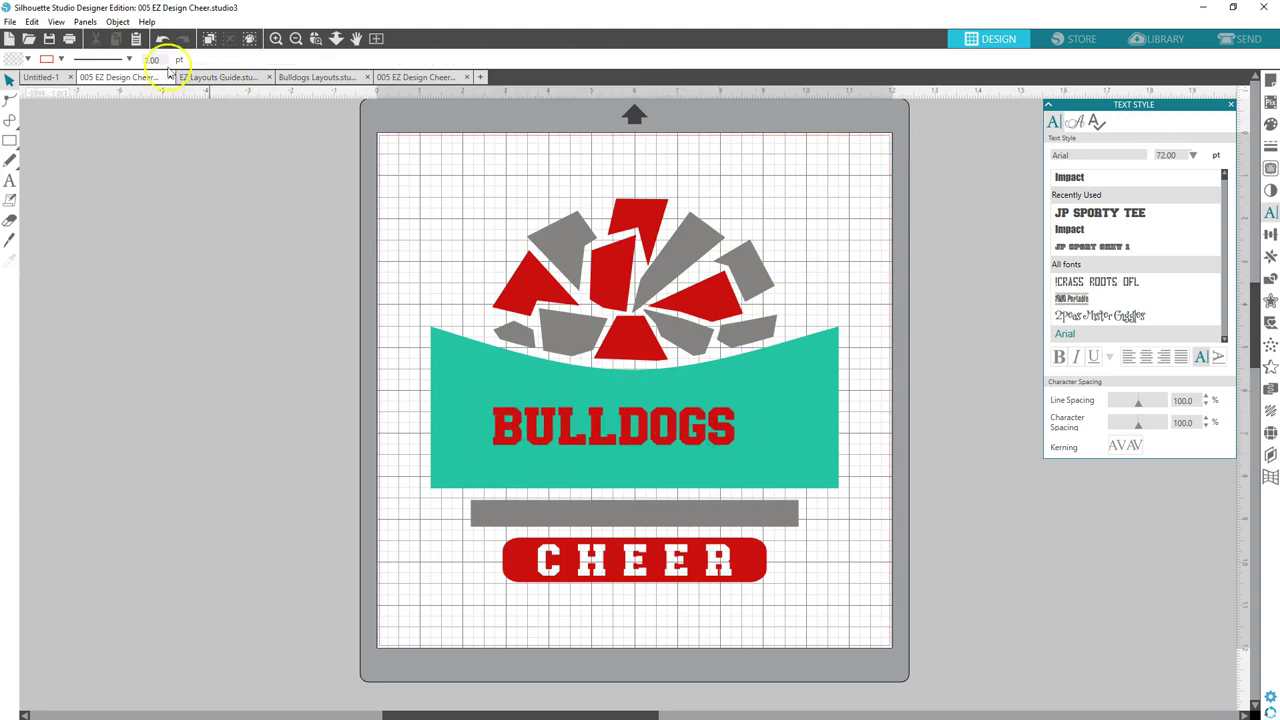
# Convert the BULLDOGS text to a path and shift it left within the teal banner
pyautogui.click(117, 22)
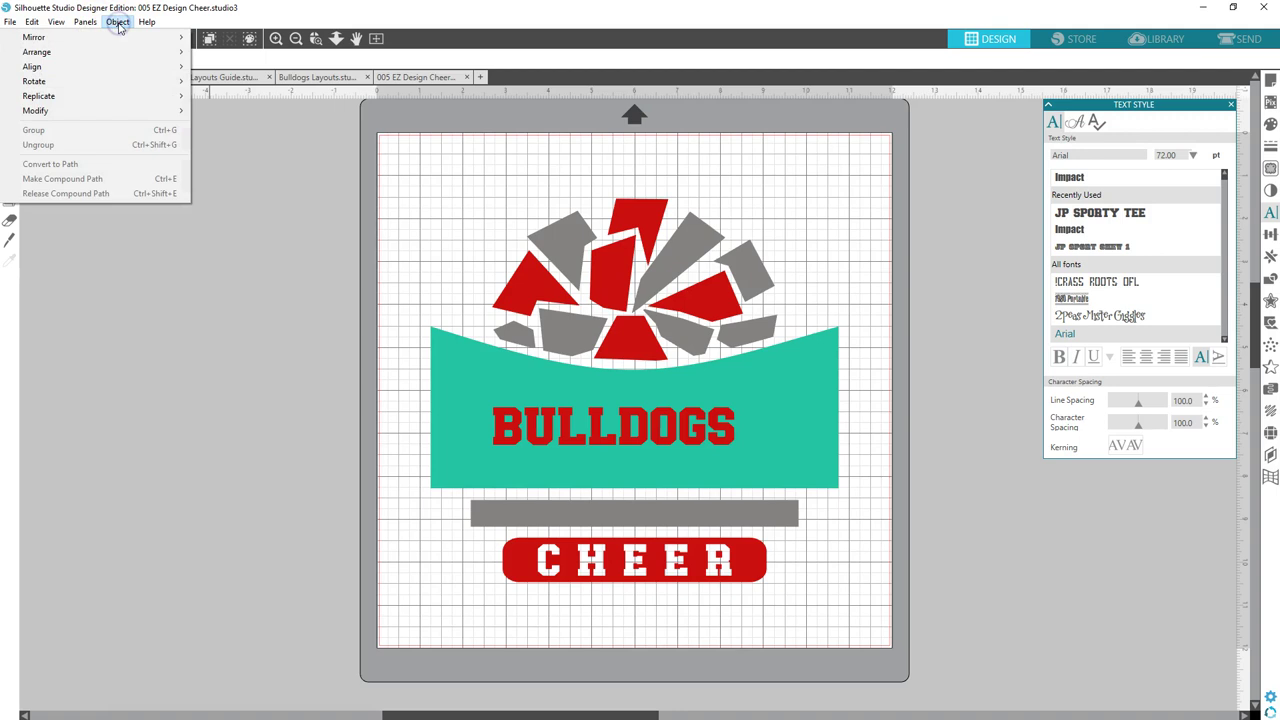
pyautogui.click(222, 400)
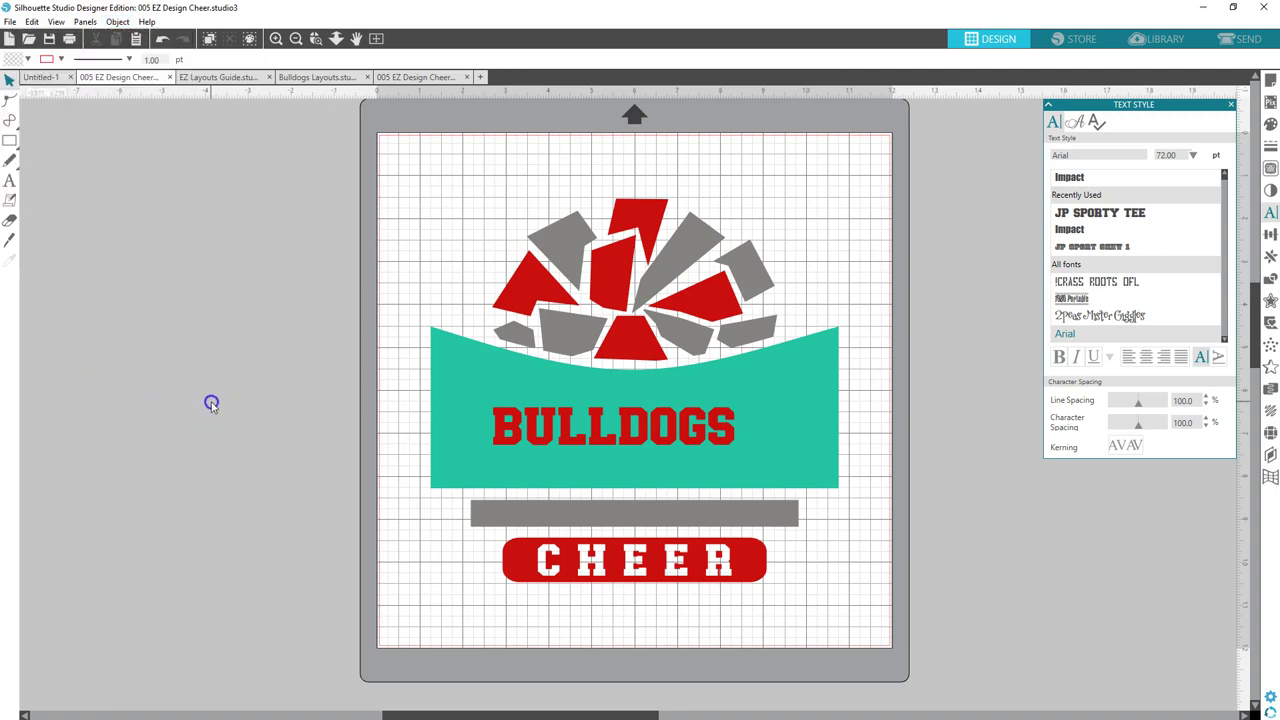
pyautogui.click(525, 425)
pyautogui.doubleClick(530, 427)
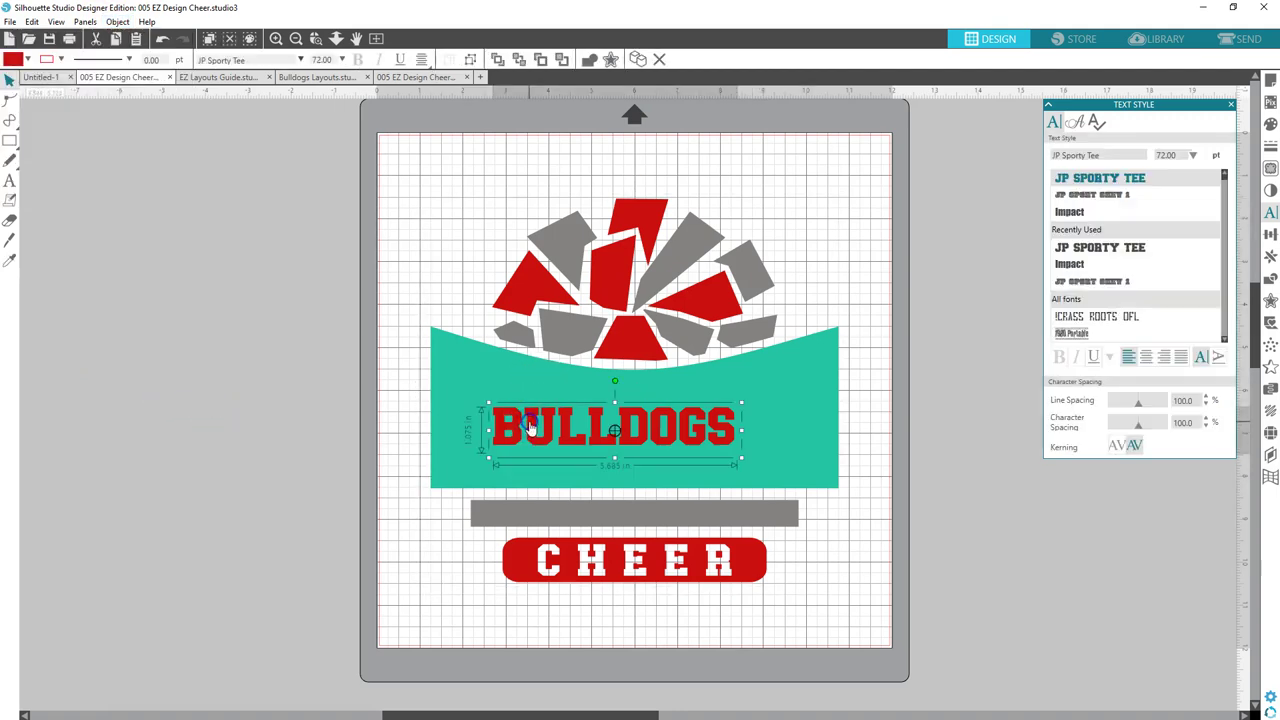
pyautogui.click(117, 22)
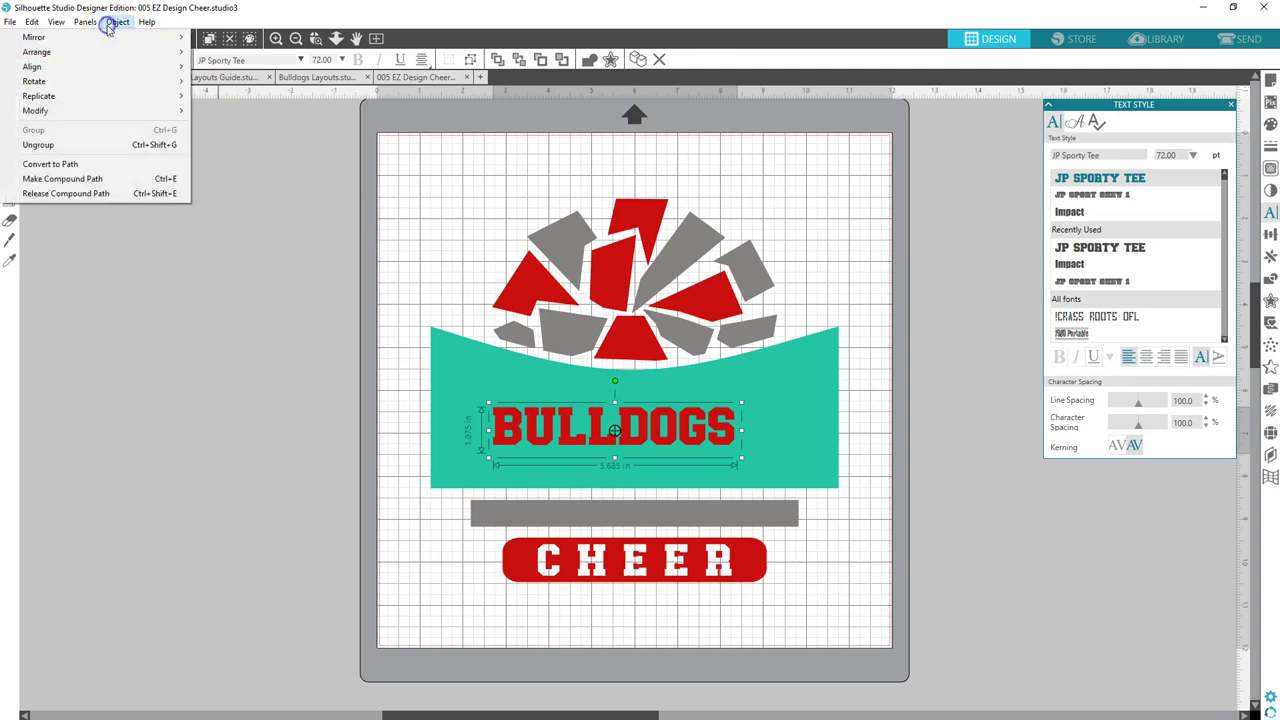
pyautogui.click(70, 166)
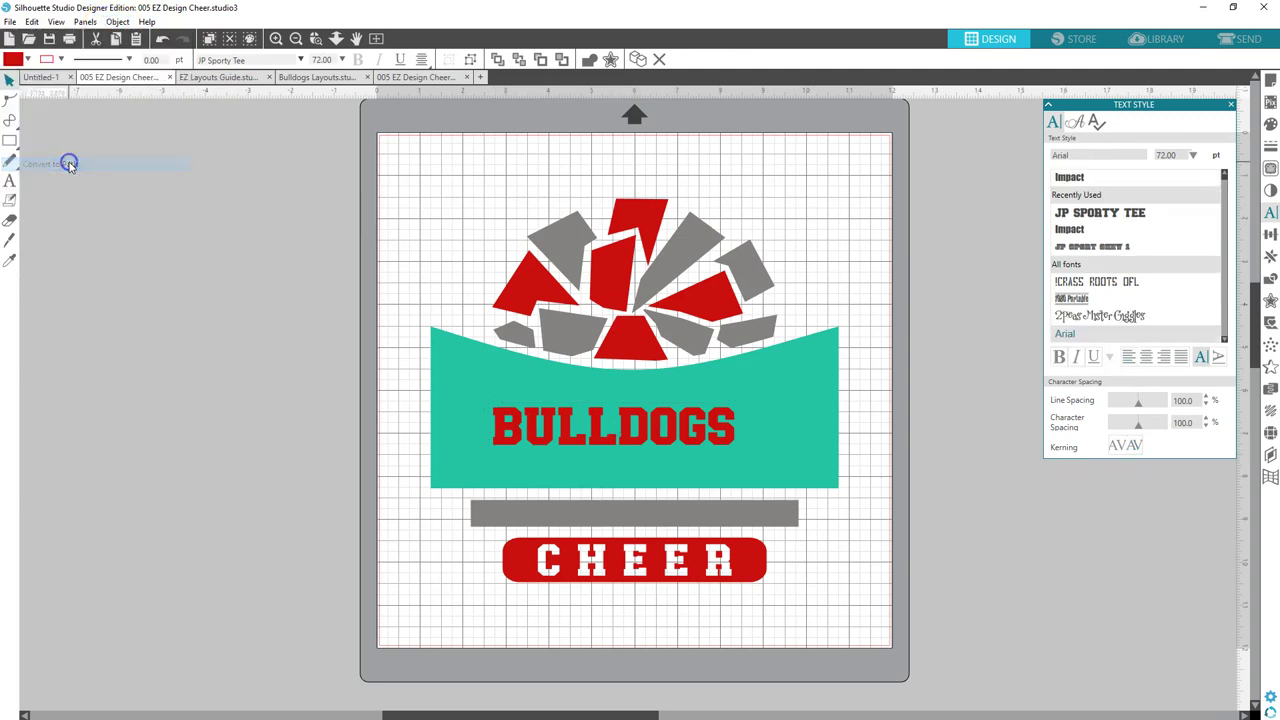
pyautogui.moveTo(536, 430); pyautogui.dragTo(477, 440)
# Ungroup the whole design and regroup the pompom pieces into one group
pyautogui.click(808, 376)
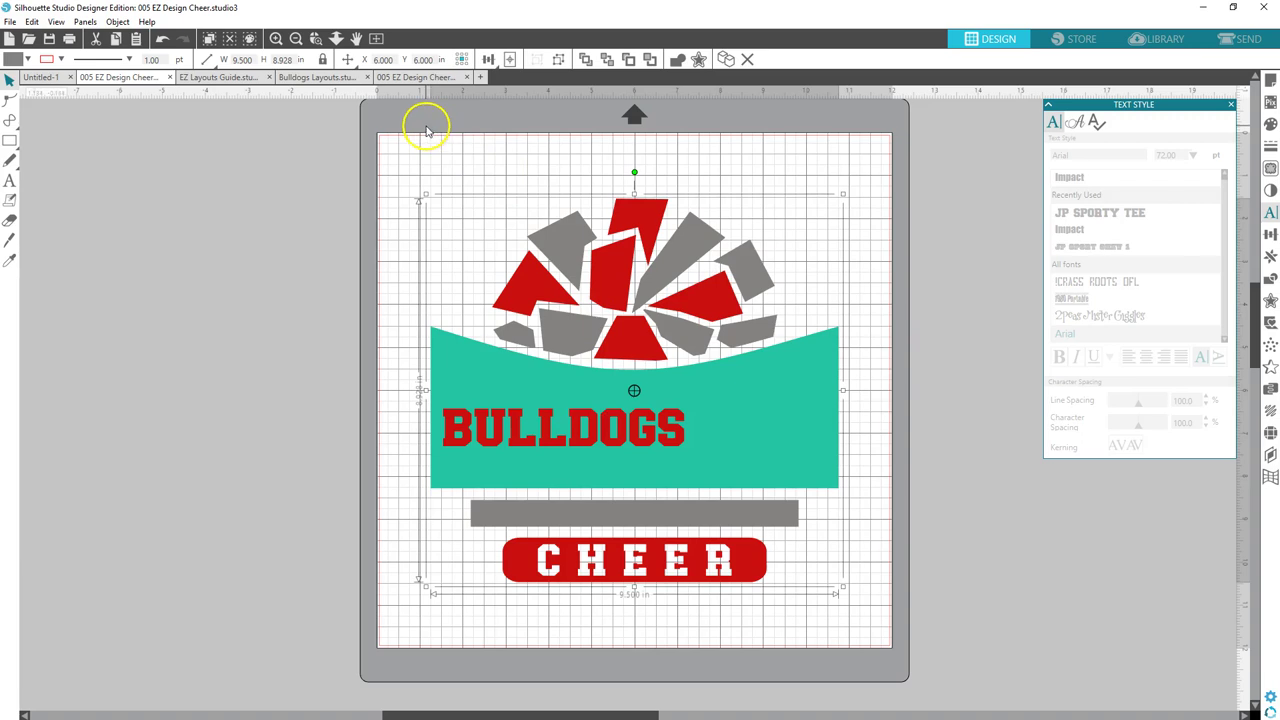
pyautogui.click(558, 60)
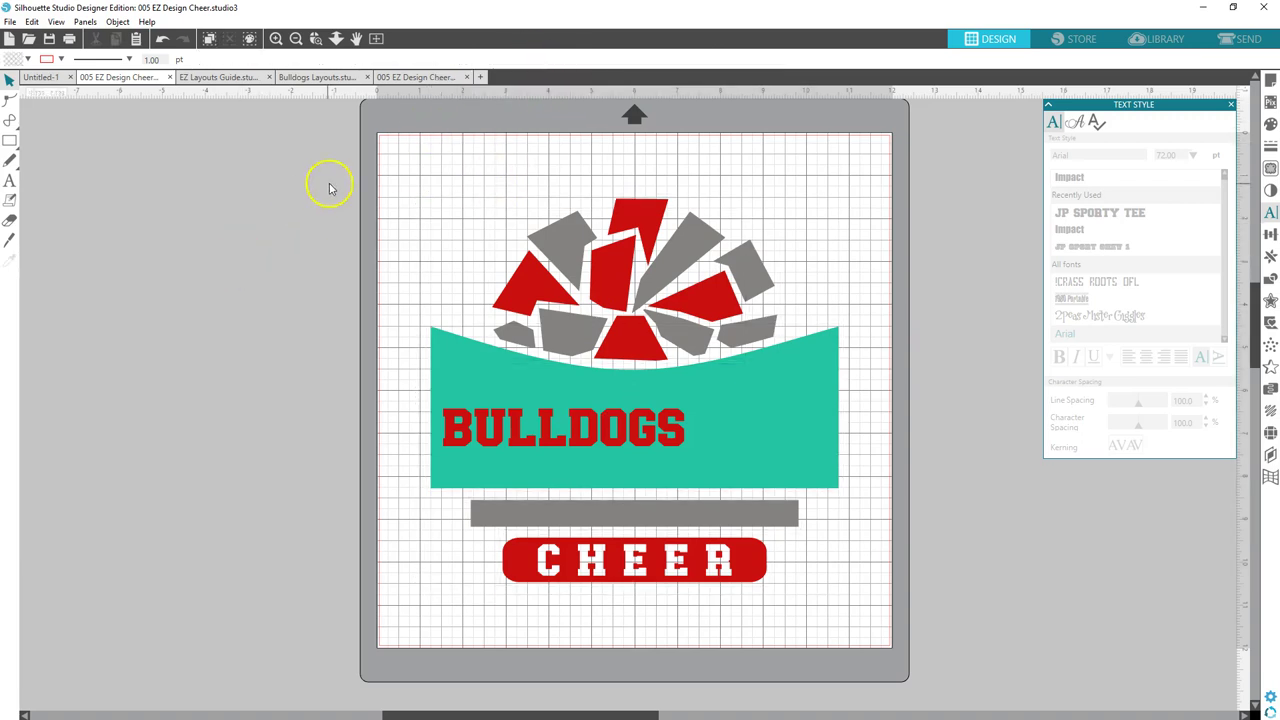
pyautogui.moveTo(316, 158); pyautogui.dragTo(700, 305)
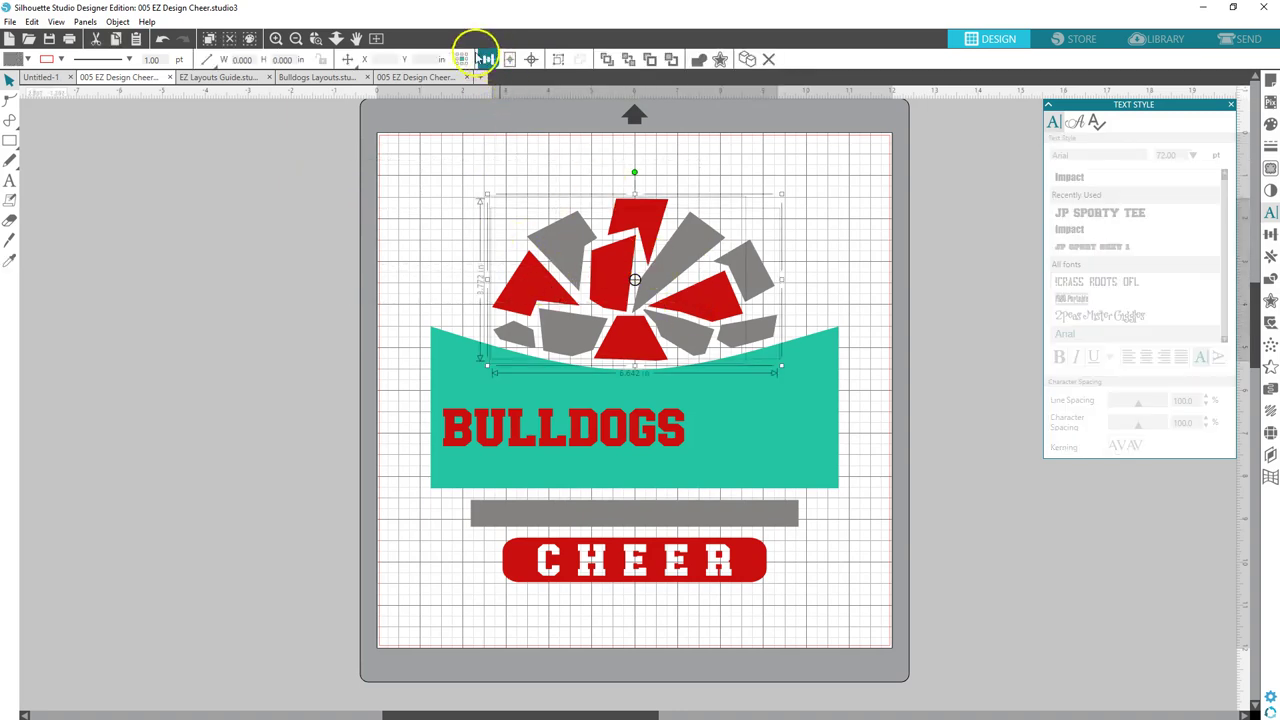
pyautogui.click(560, 58)
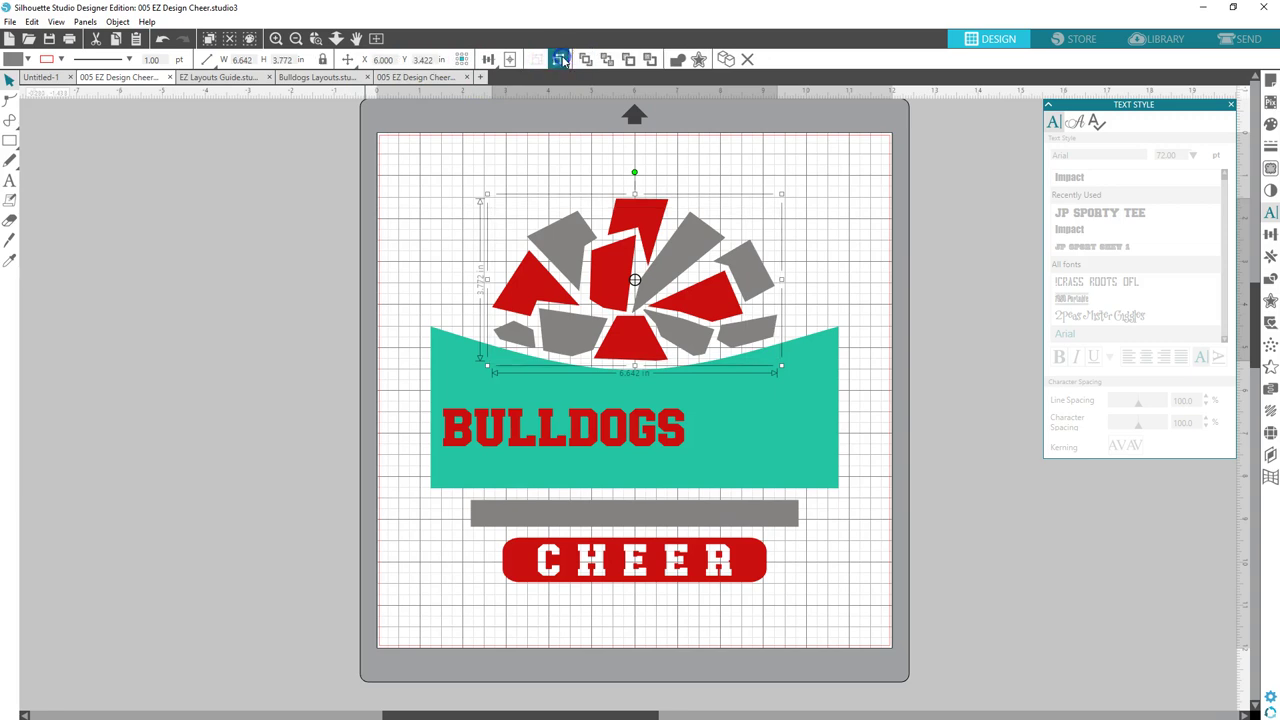
# Resize the BULLDOGS lettering to a width of 9.497 in
pyautogui.click(467, 428)
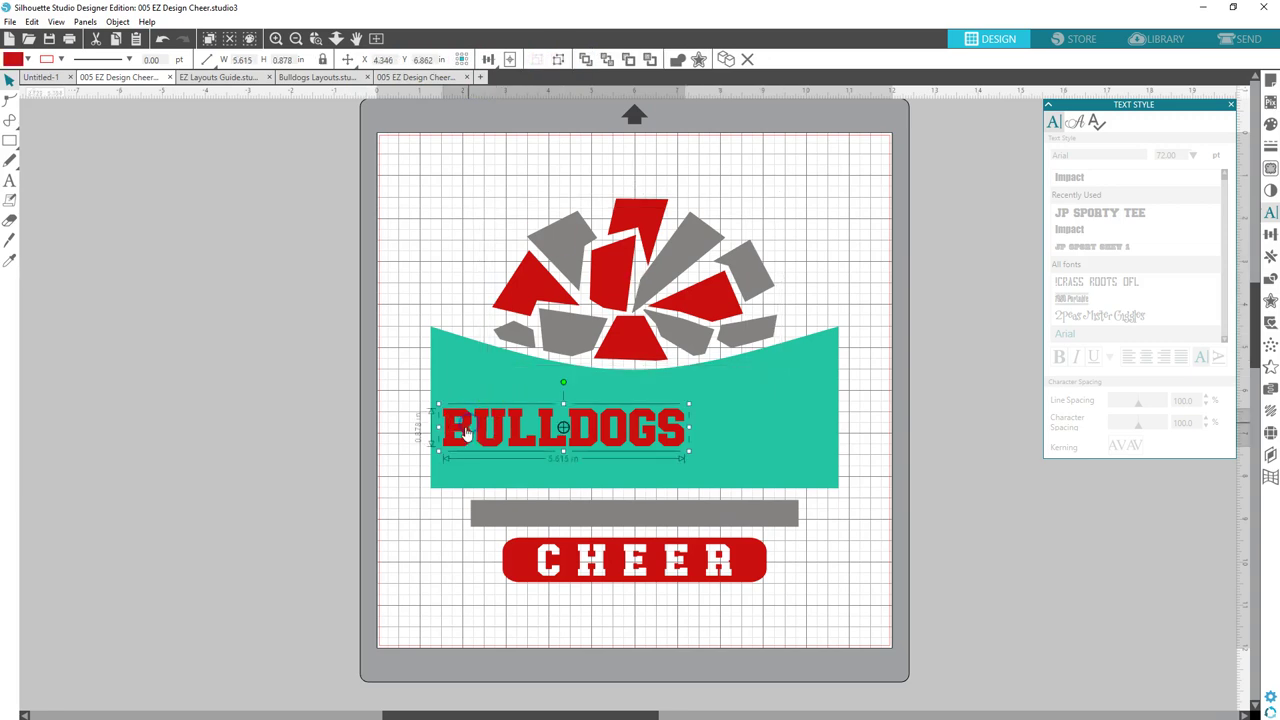
pyautogui.moveTo(465, 430); pyautogui.dragTo(452, 419)
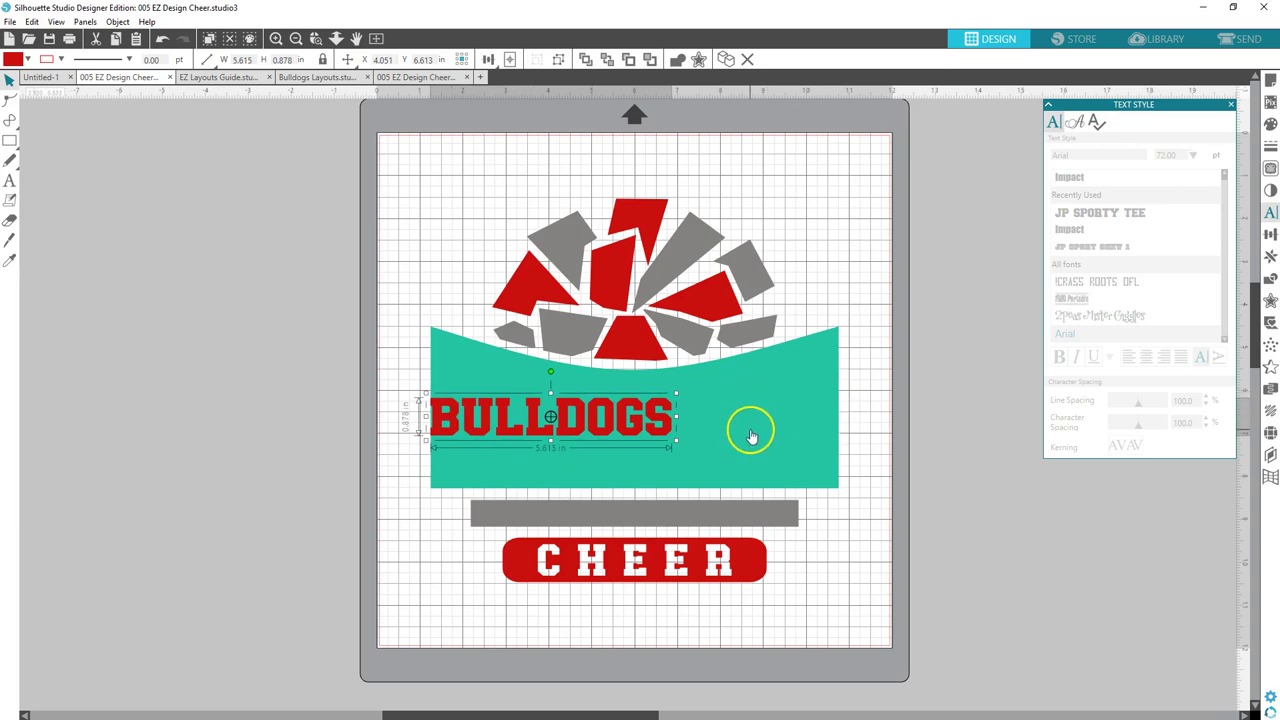
pyautogui.click(803, 420)
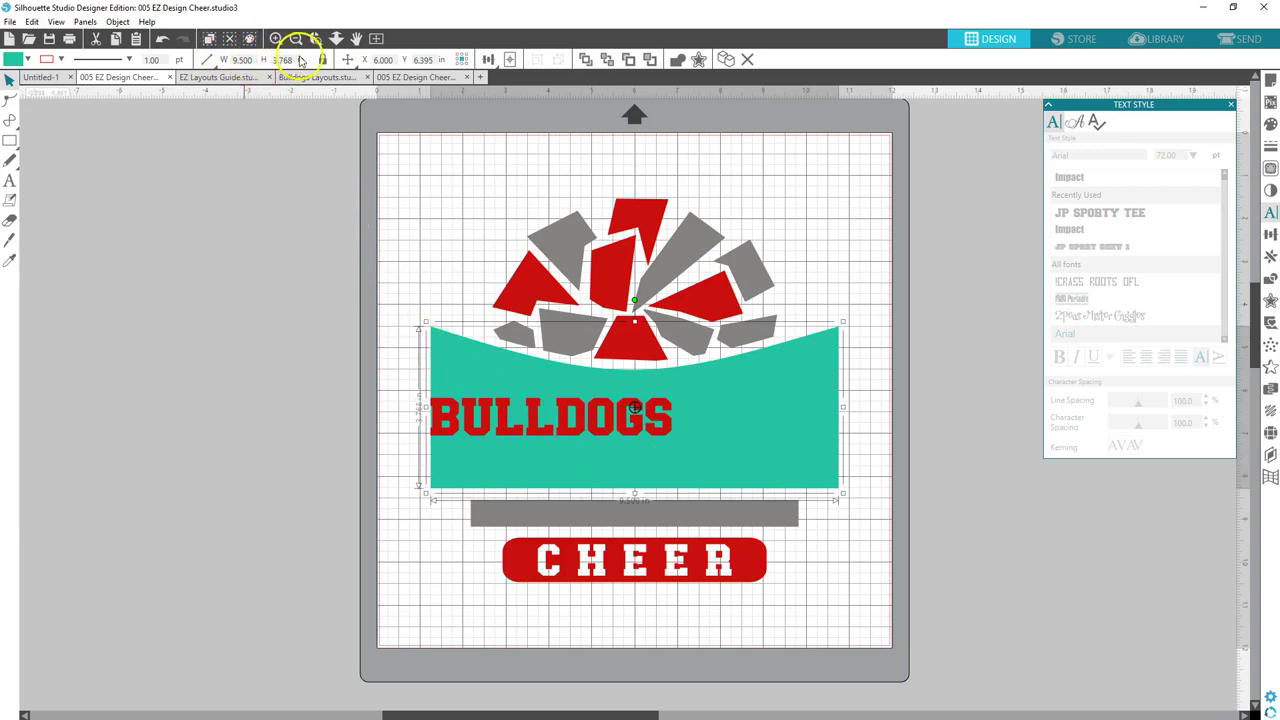
pyautogui.click(670, 437)
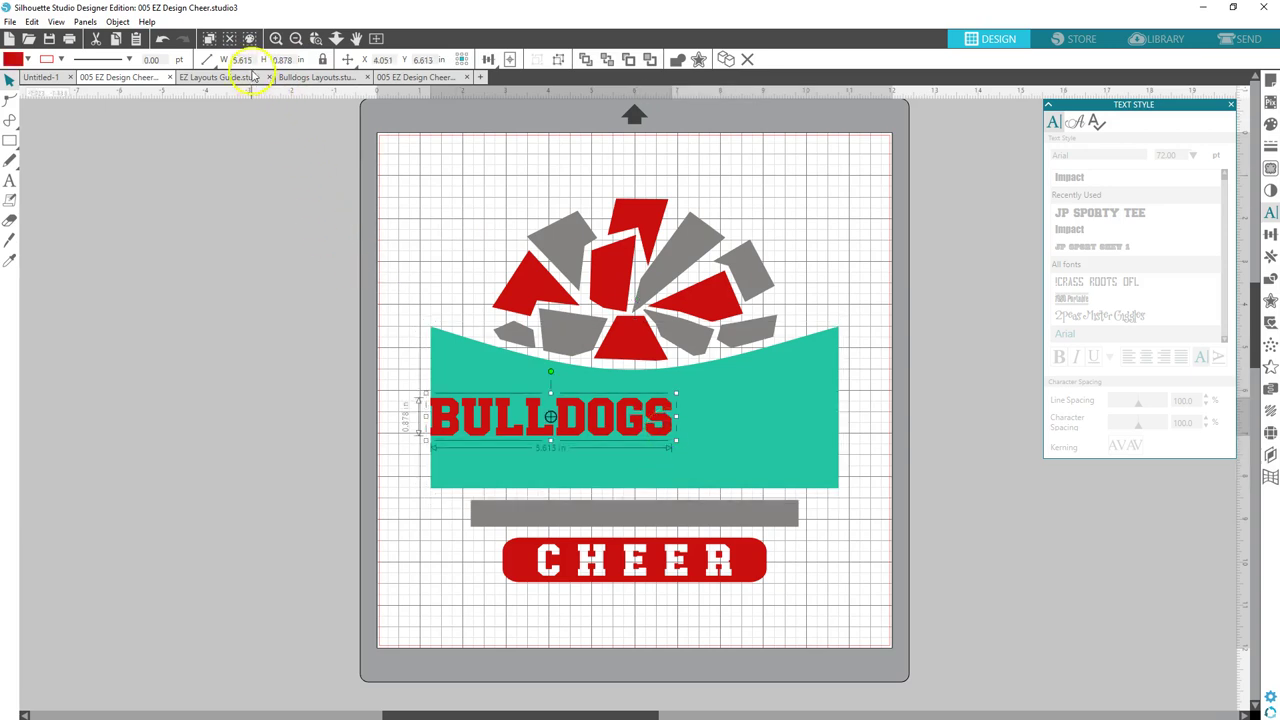
pyautogui.click(207, 61)
pyautogui.press('Return')
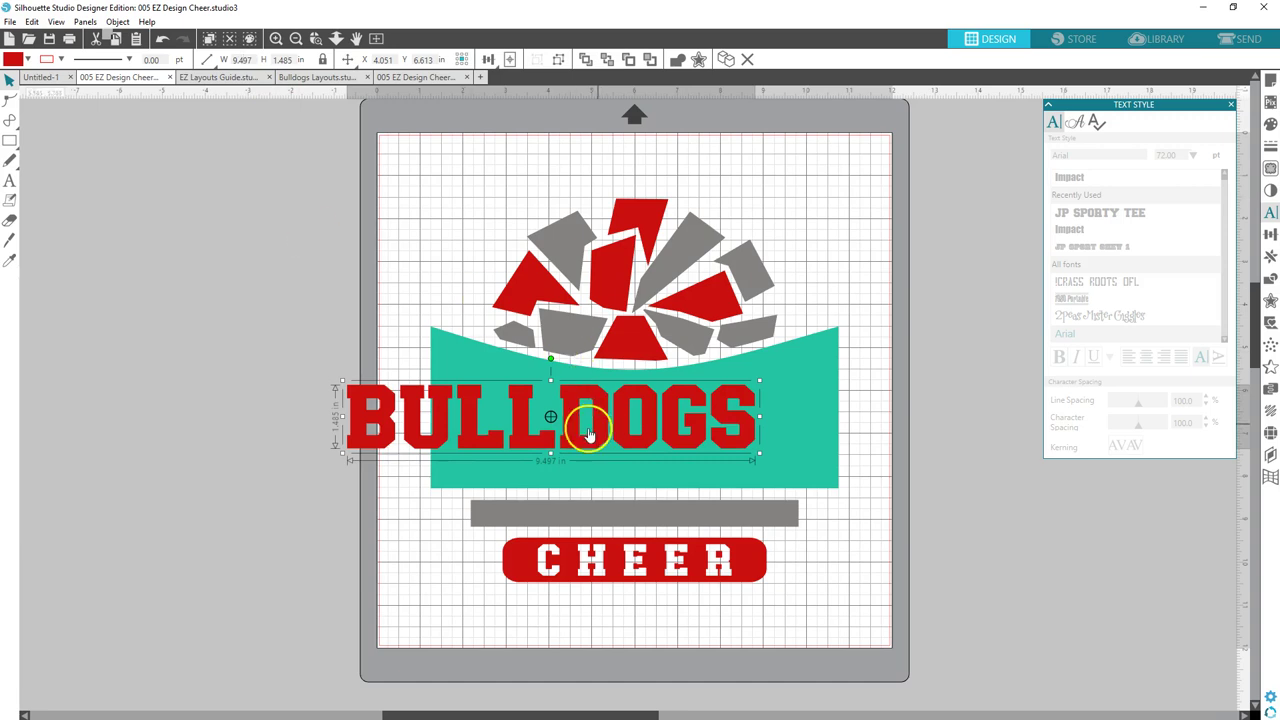
# Move BULLDOGS onto the banner and centre it horizontally with the teal banner
pyautogui.moveTo(580, 445); pyautogui.dragTo(660, 453)
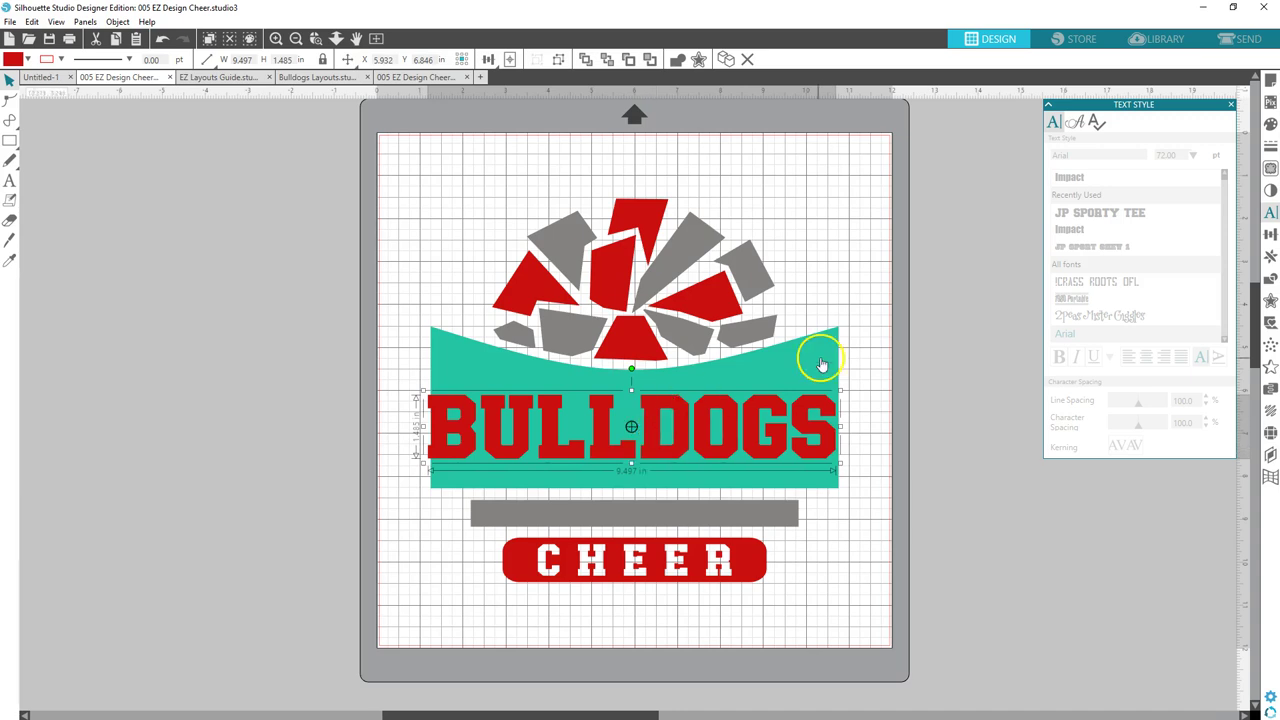
pyautogui.click(812, 372)
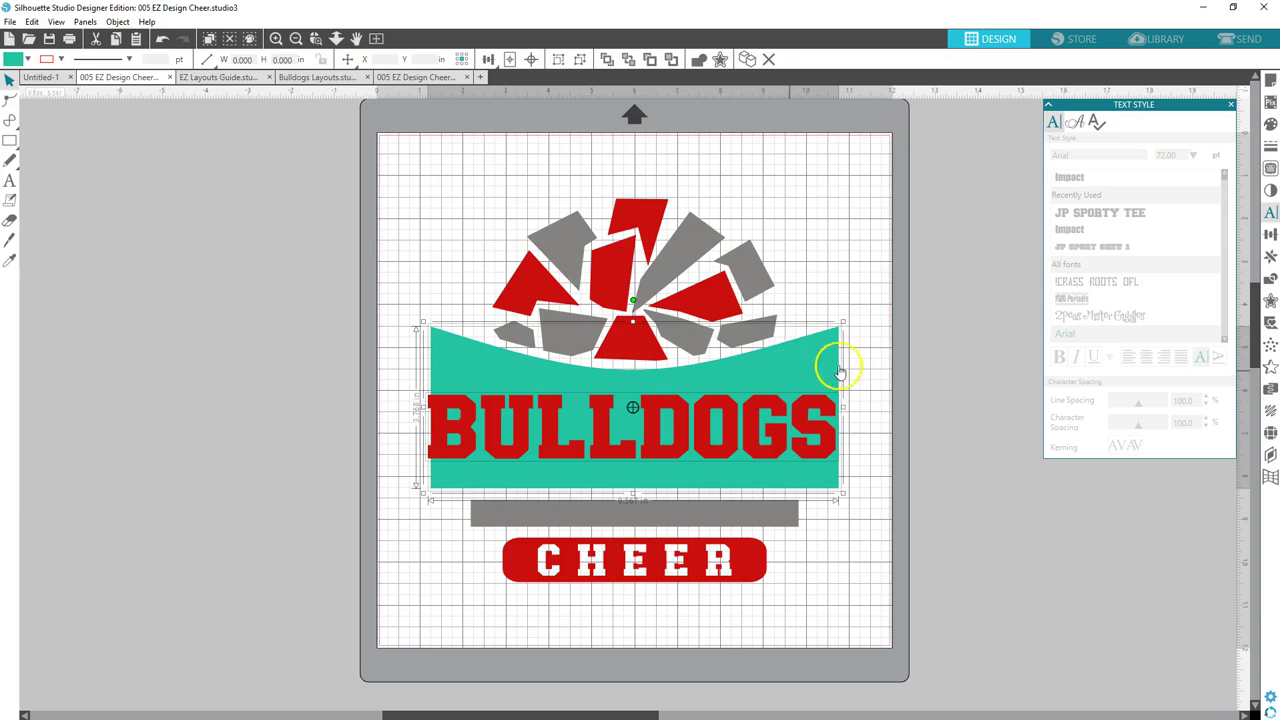
pyautogui.click(1270, 233)
pyautogui.click(1180, 183)
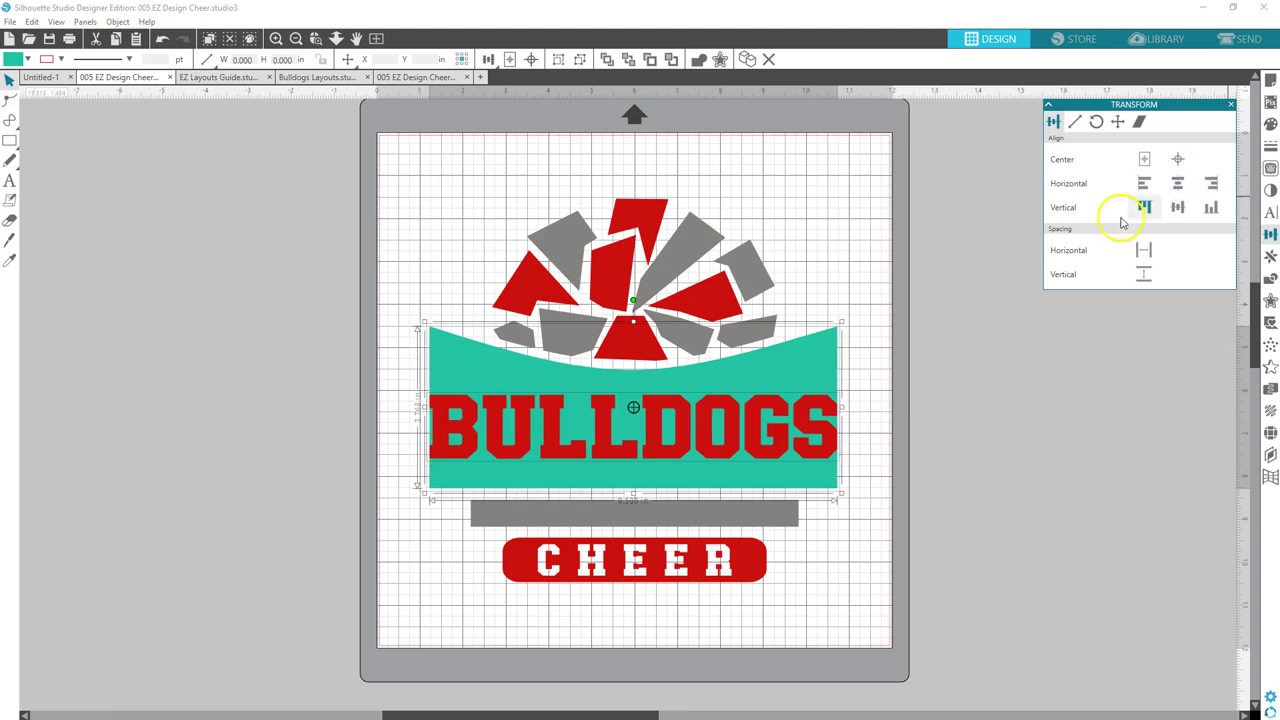
# Apply a warp envelope to BULLDOGS alone and raise its grid to 2 columns
pyautogui.click(994, 437)
pyautogui.click(817, 458)
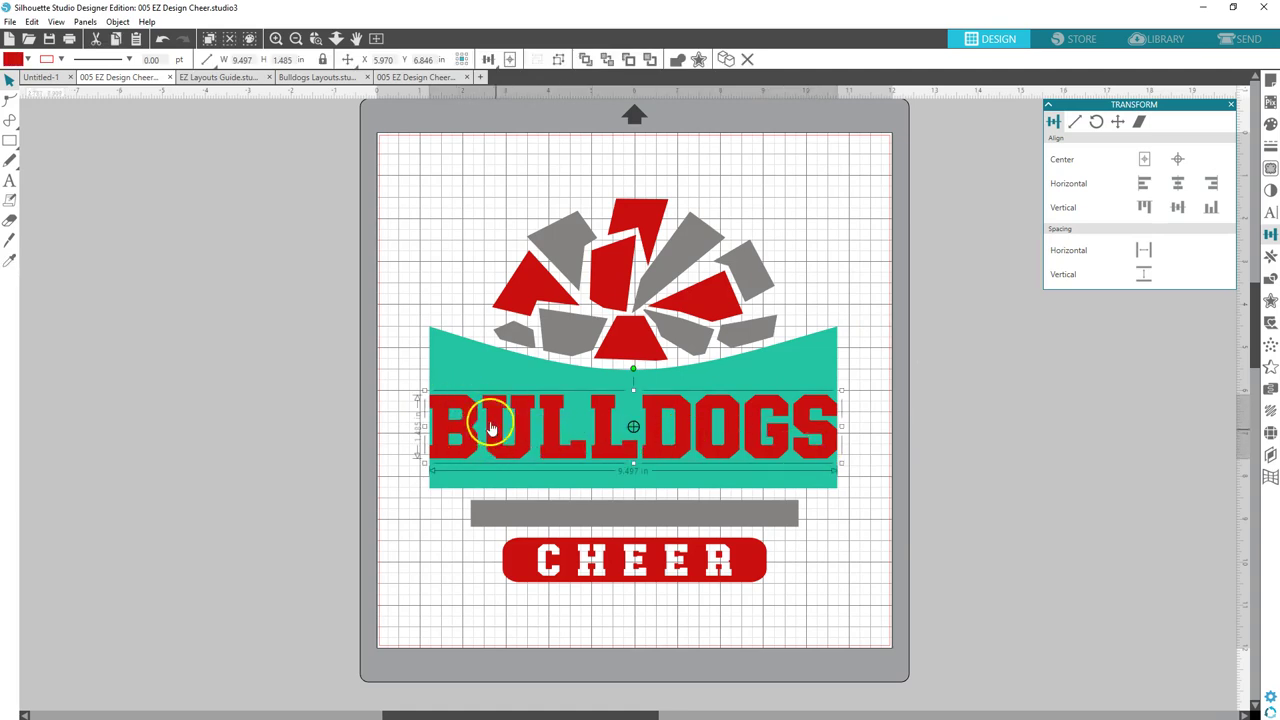
pyautogui.click(1268, 477)
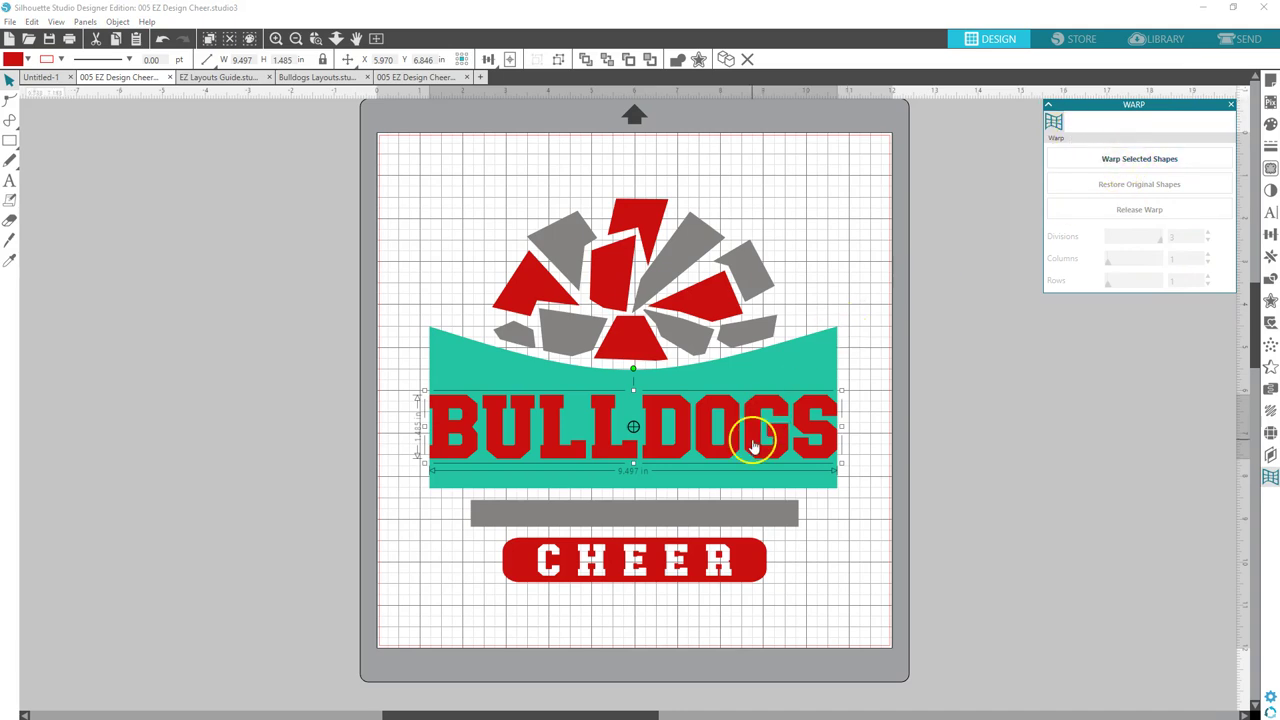
pyautogui.click(1168, 166)
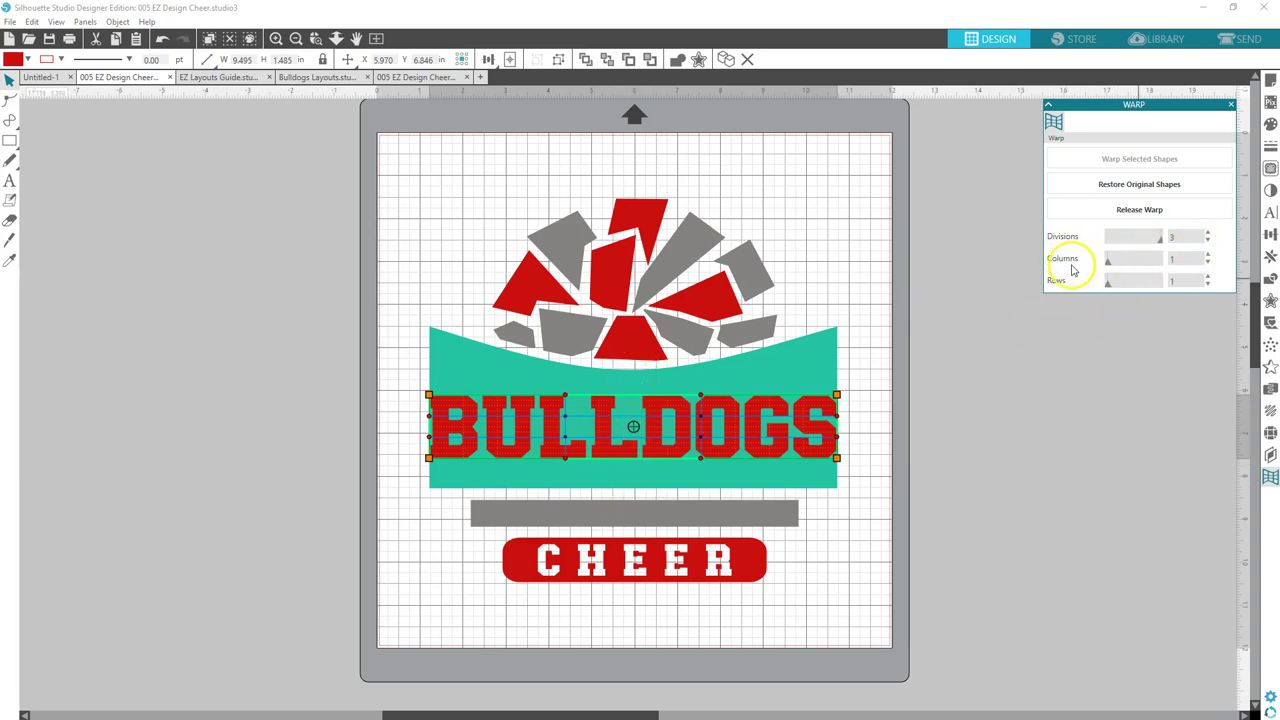
pyautogui.click(1208, 255)
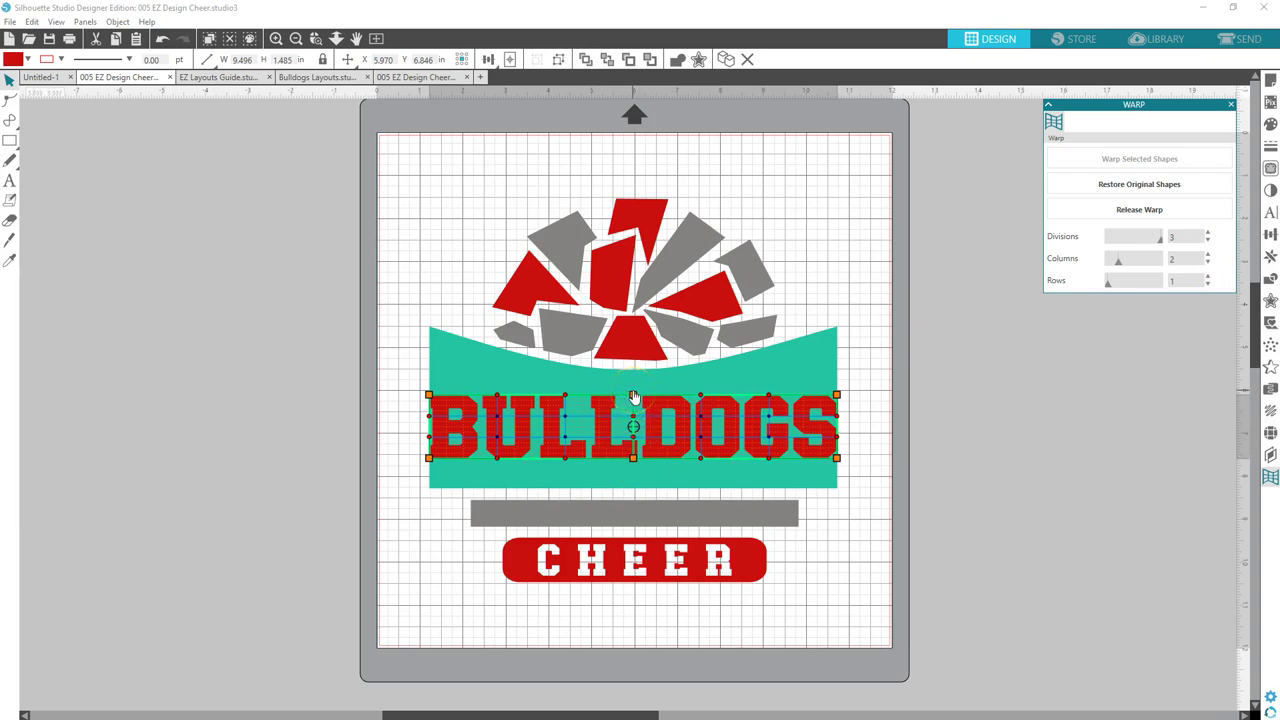
pyautogui.click(707, 457)
pyautogui.click(840, 432)
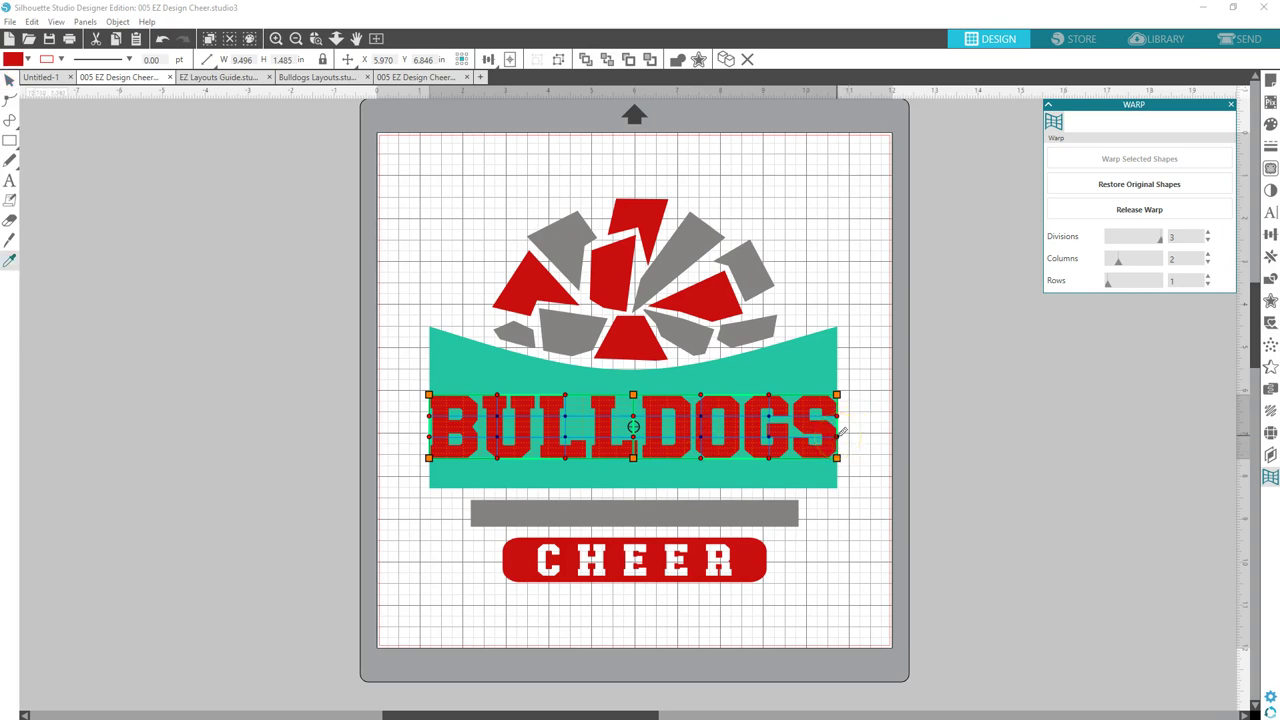
pyautogui.scroll(2, 842, 435)
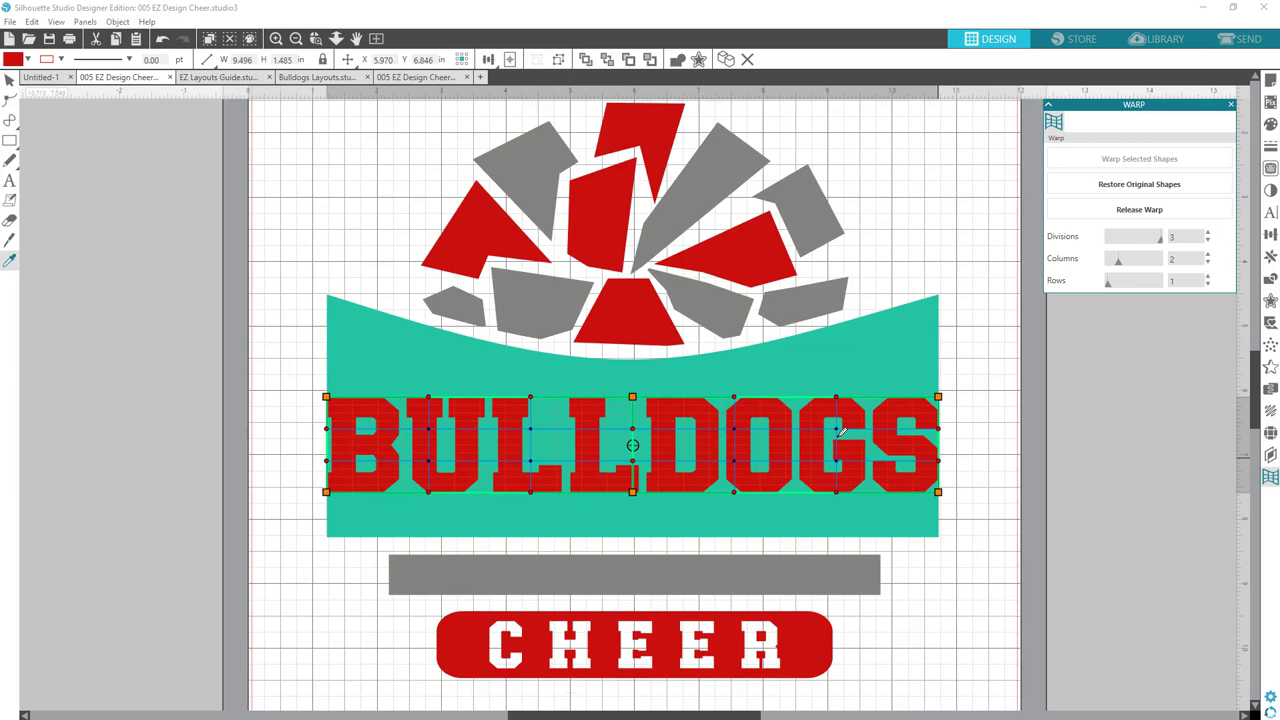
pyautogui.scroll(1, 842, 430)
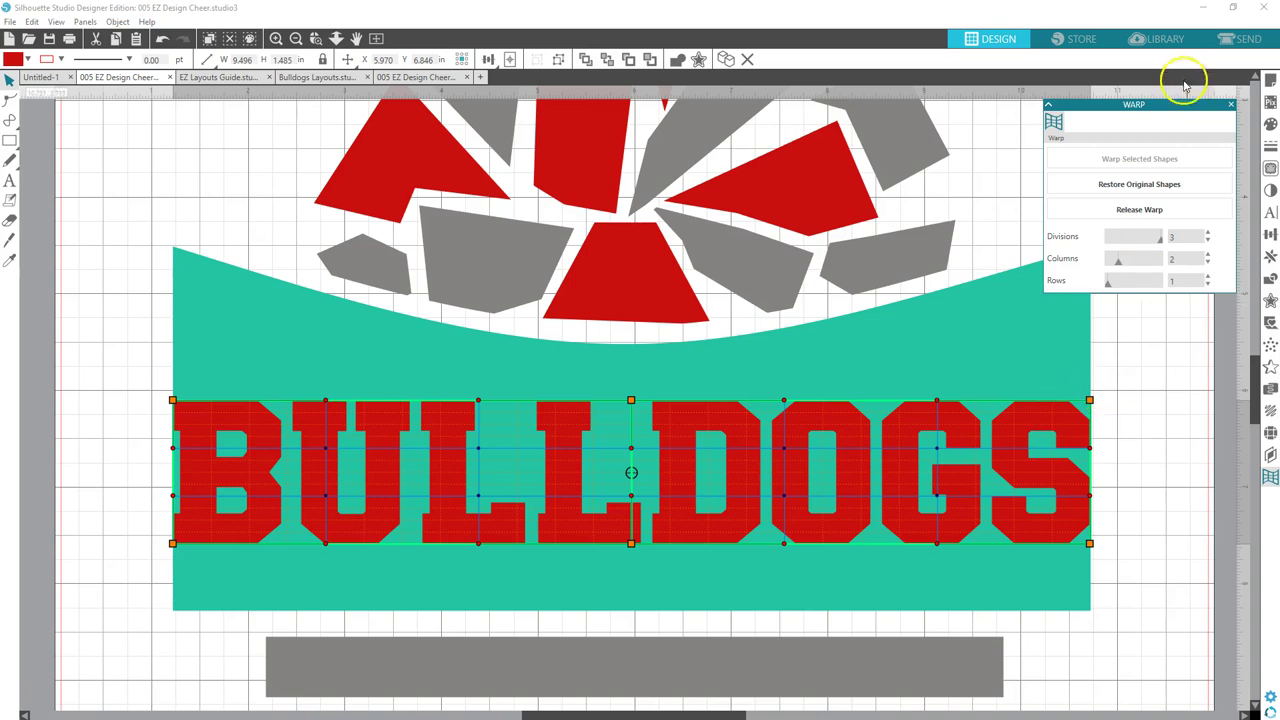
# Pull all four warp corners of BULLDOGS out to the banner's top and bottom edges
pyautogui.moveTo(1166, 105); pyautogui.dragTo(1238, 77)
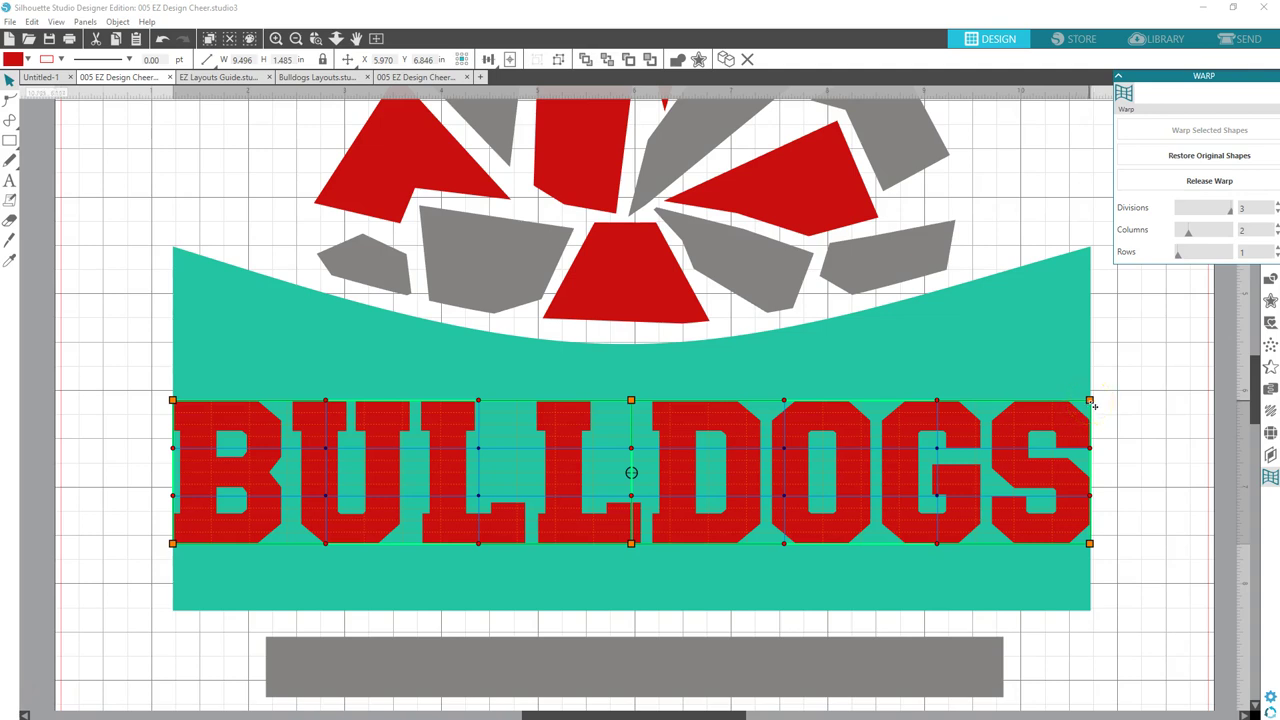
pyautogui.moveTo(1094, 404); pyautogui.dragTo(1089, 245)
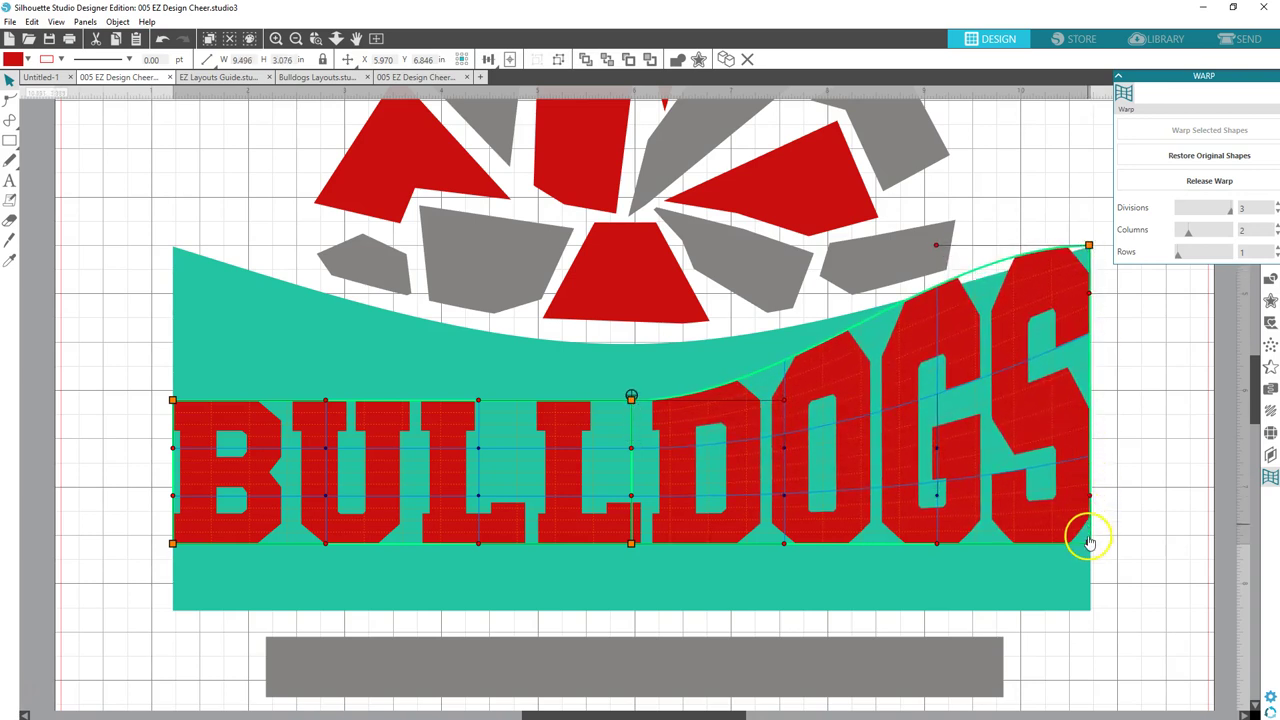
pyautogui.moveTo(1090, 545); pyautogui.dragTo(1088, 613)
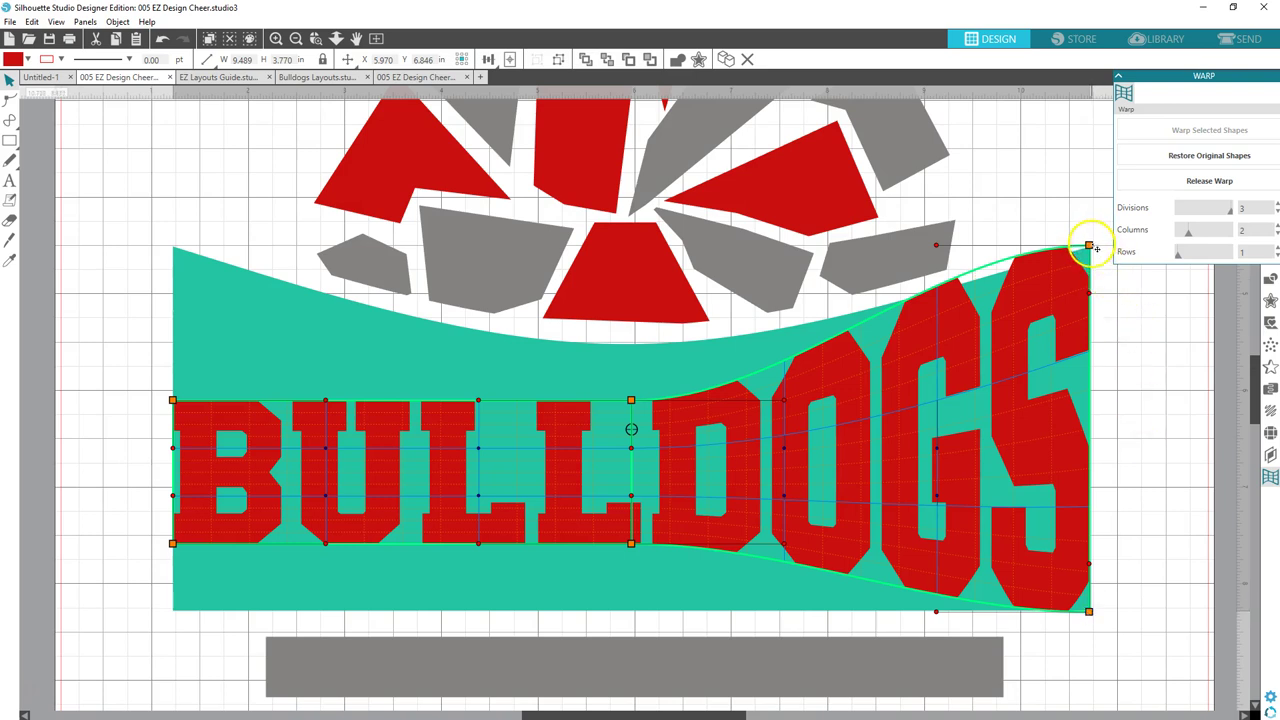
pyautogui.moveTo(1091, 246); pyautogui.dragTo(1089, 246)
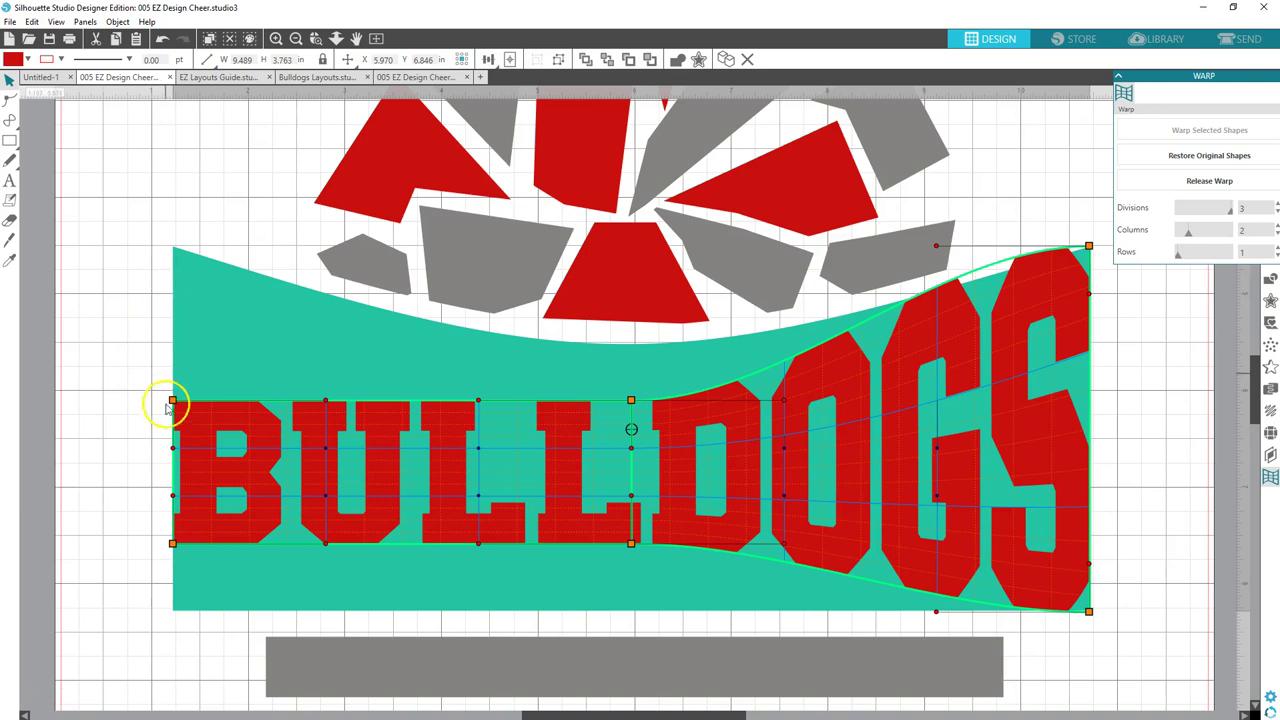
pyautogui.moveTo(172, 401); pyautogui.dragTo(172, 248)
pyautogui.moveTo(173, 545); pyautogui.dragTo(172, 610)
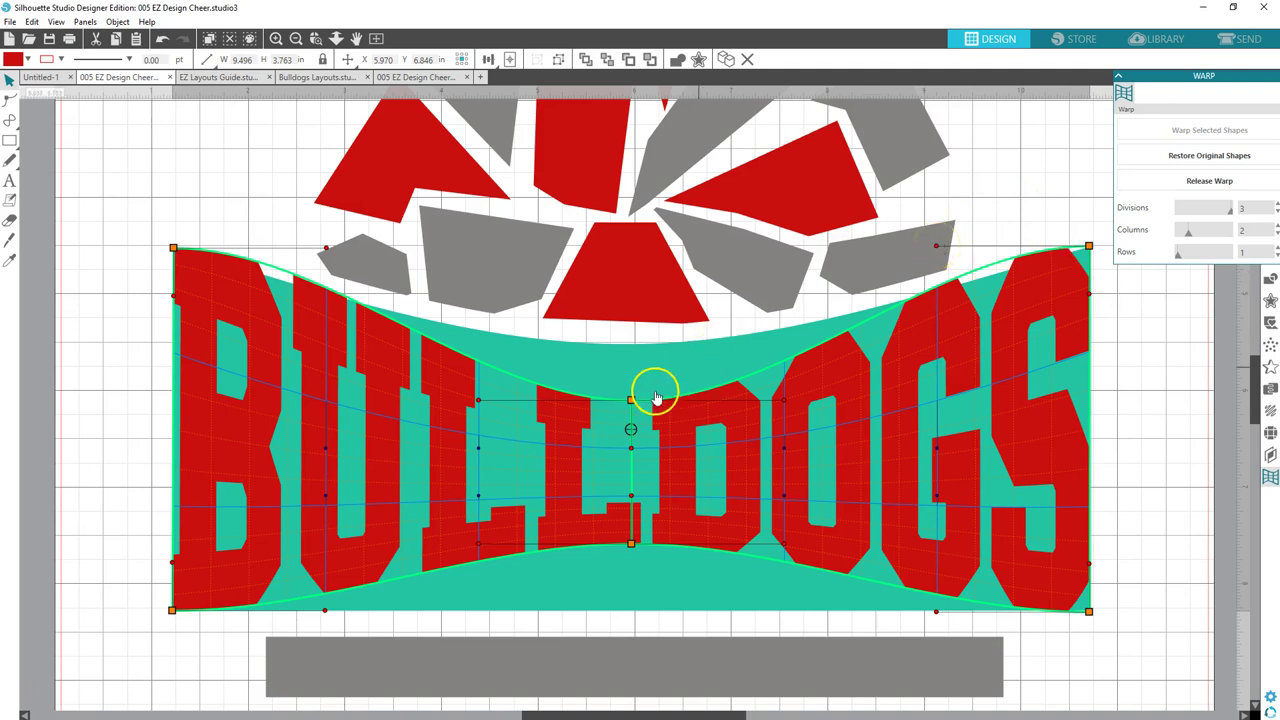
# Raise the warp's top-centre handle and drop the bottom-centre to the banner's bottom edge
pyautogui.moveTo(630, 396); pyautogui.dragTo(632, 345)
pyautogui.moveTo(640, 491); pyautogui.dragTo(634, 615)
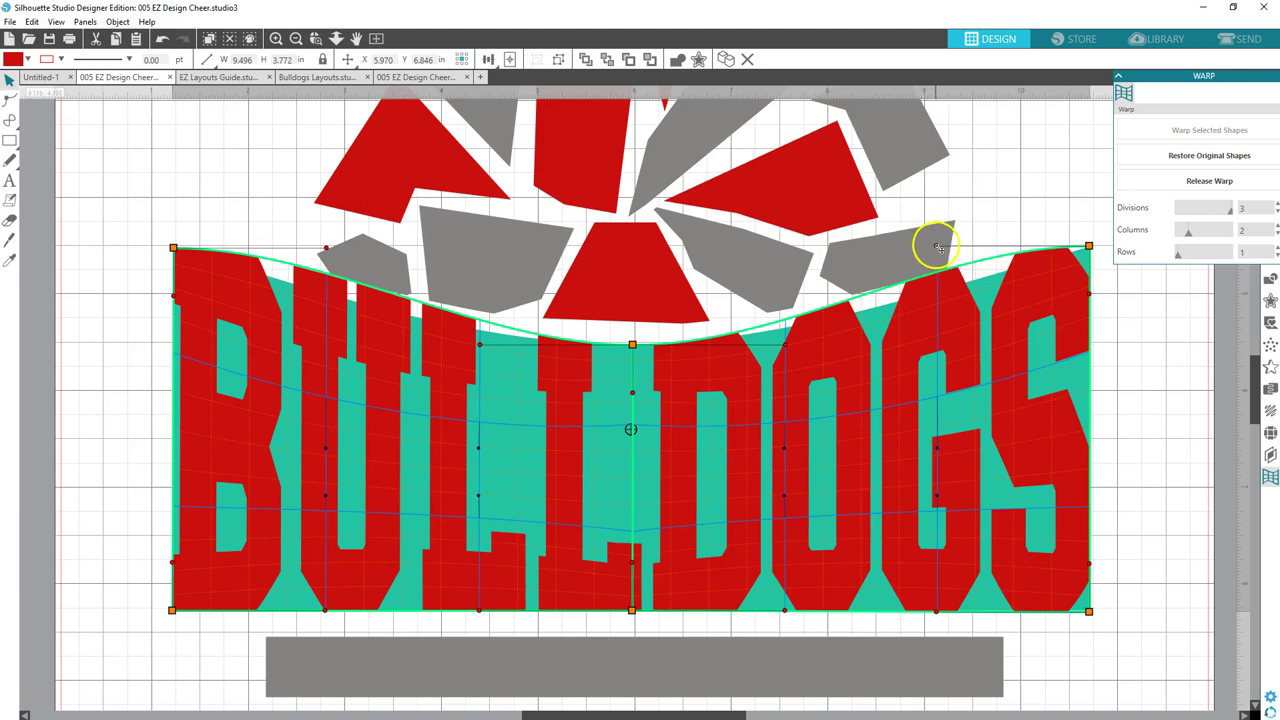
# Refine the top, middle and lower warp points so BULLDOGS matches the banner's wavy top, undoing the S bulge
pyautogui.moveTo(935, 246); pyautogui.dragTo(938, 289)
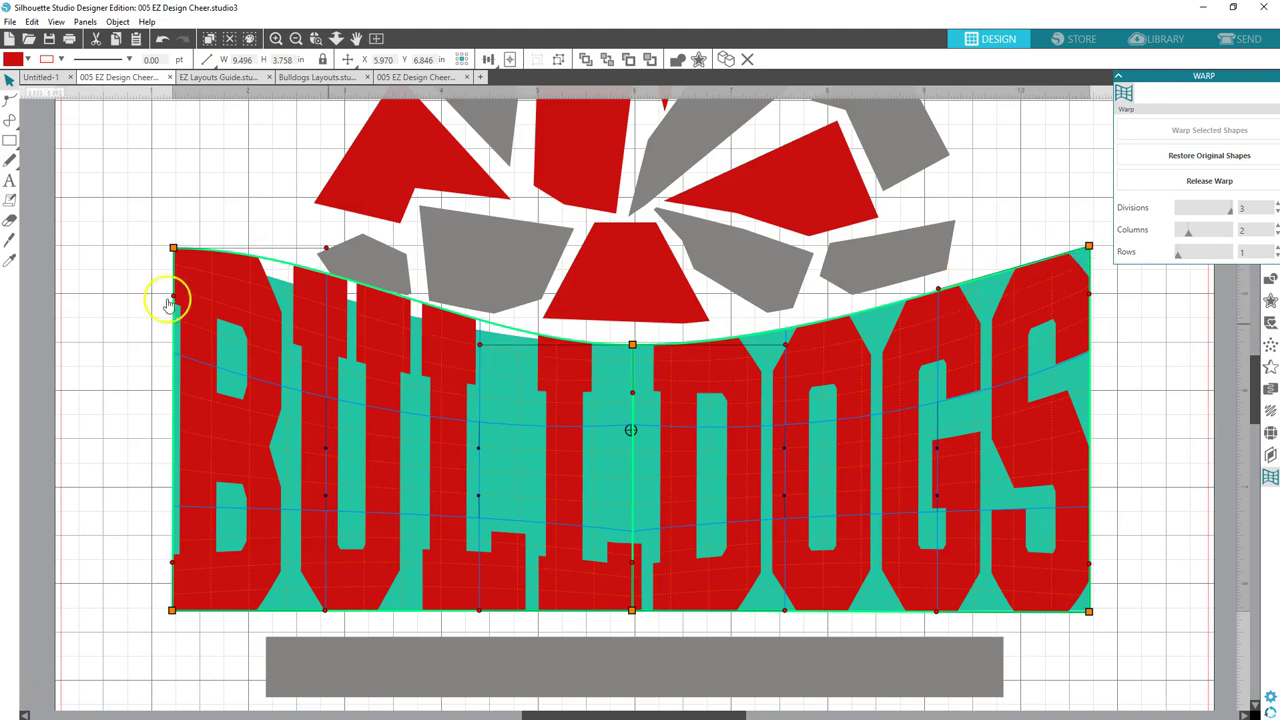
pyautogui.moveTo(327, 249); pyautogui.dragTo(322, 290)
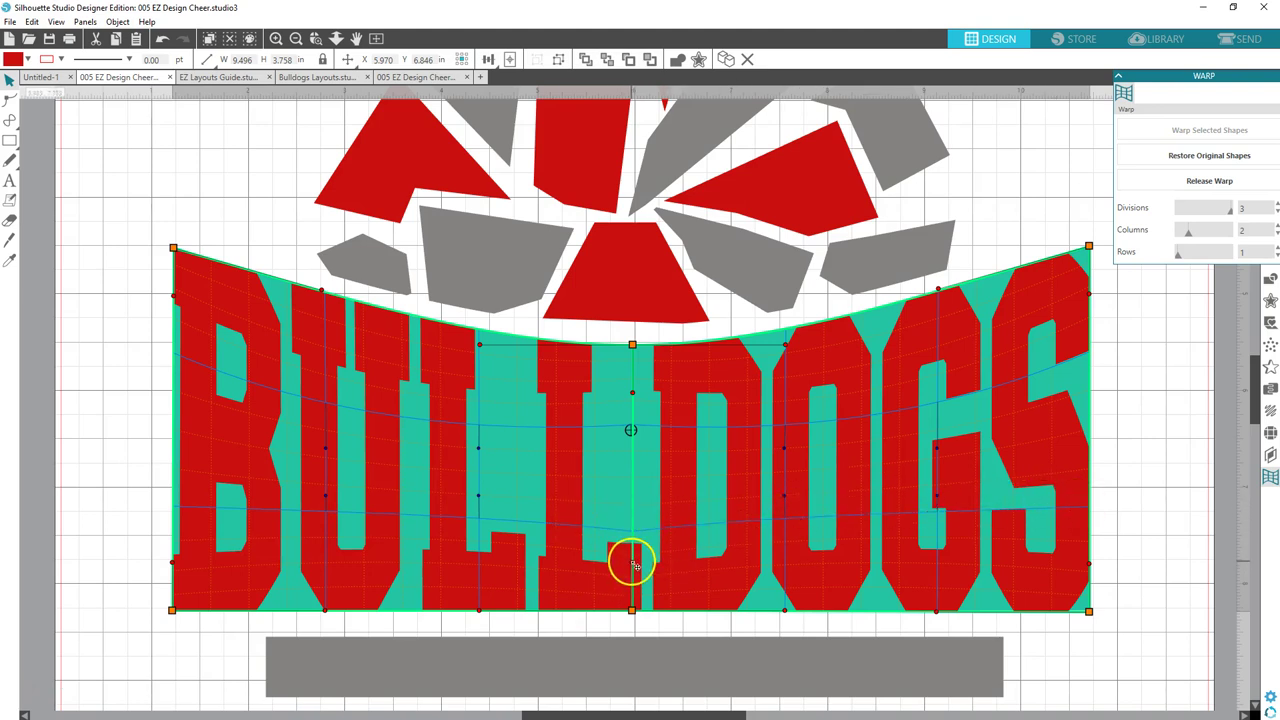
pyautogui.moveTo(634, 552); pyautogui.dragTo(634, 535)
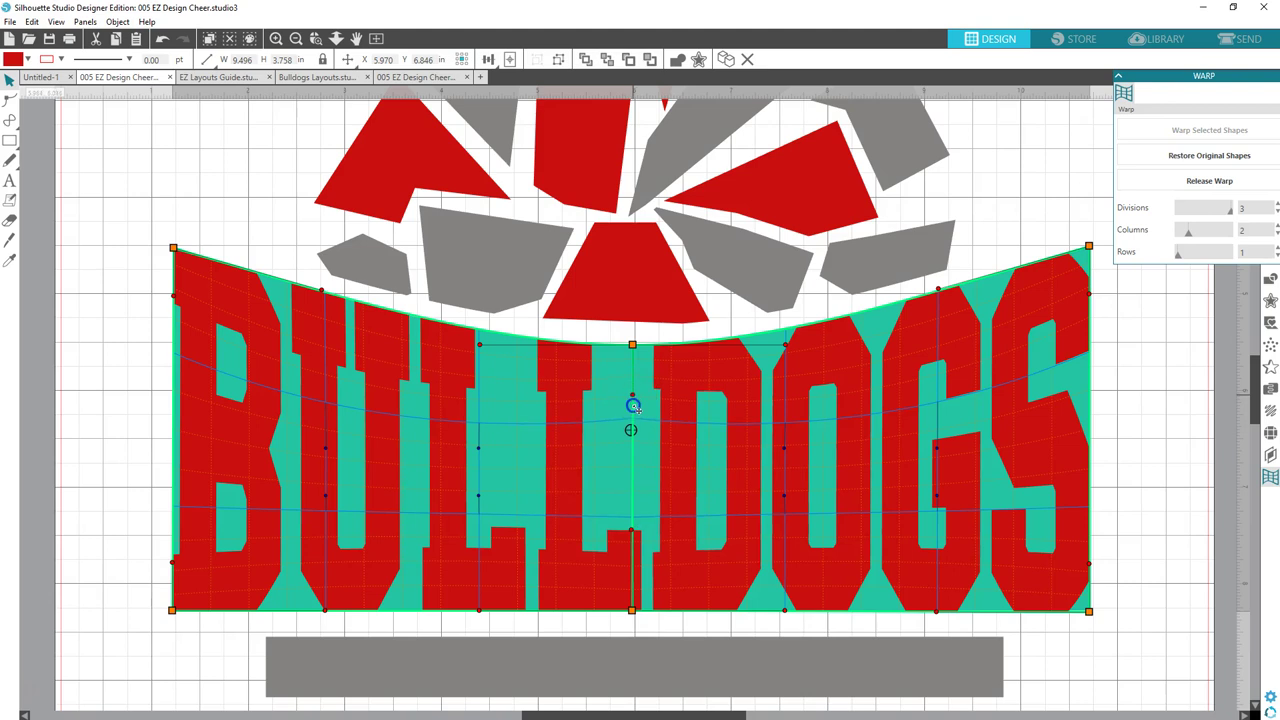
pyautogui.moveTo(634, 406); pyautogui.dragTo(633, 432)
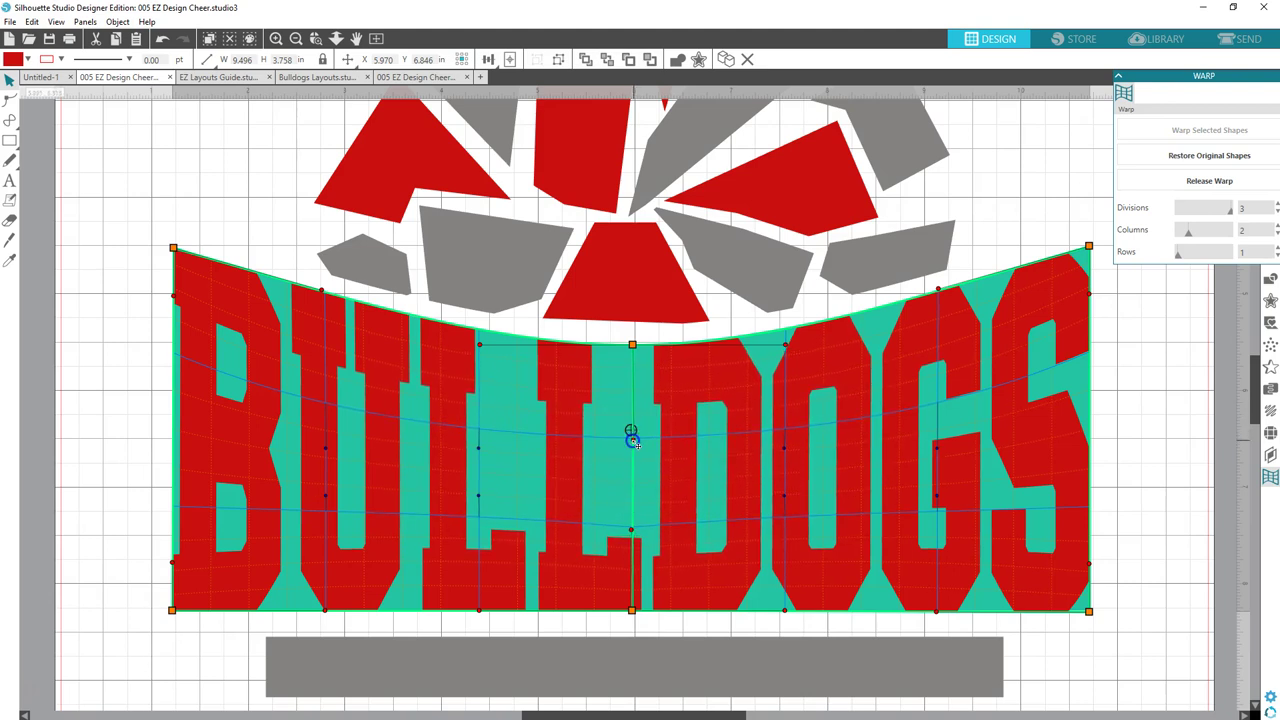
pyautogui.moveTo(632, 529); pyautogui.dragTo(633, 506)
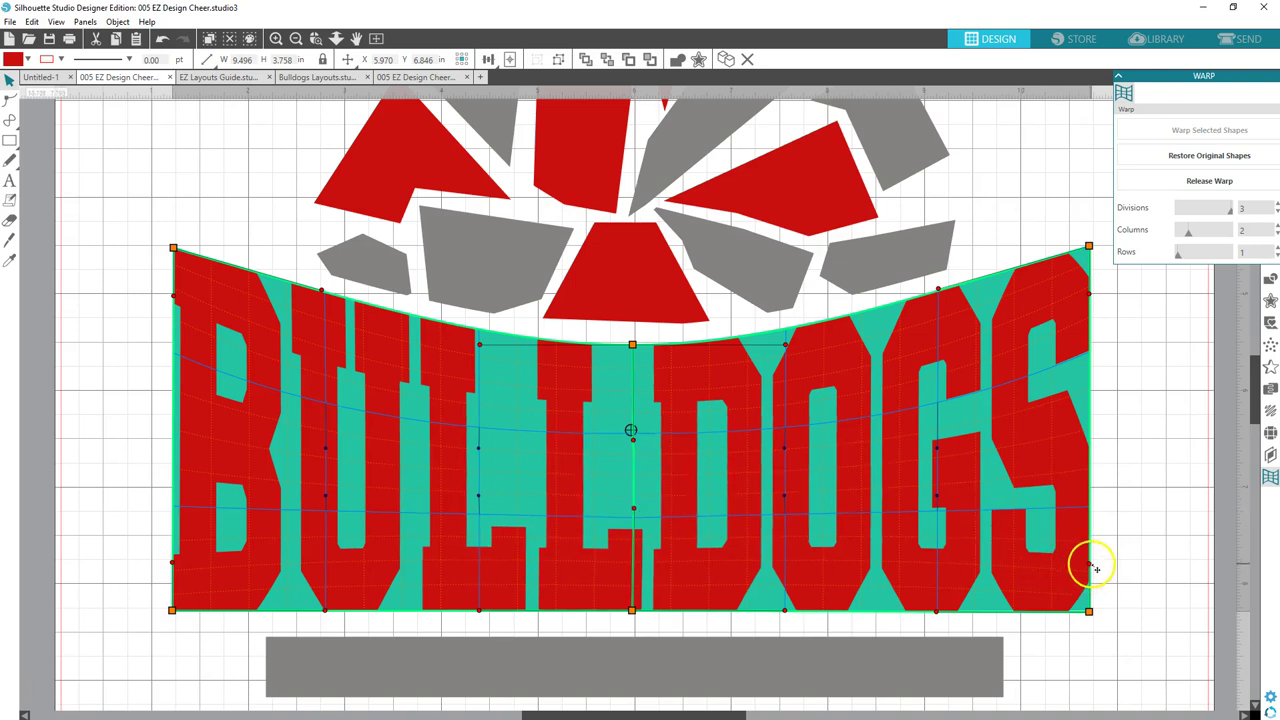
pyautogui.moveTo(1087, 560); pyautogui.dragTo(1091, 566)
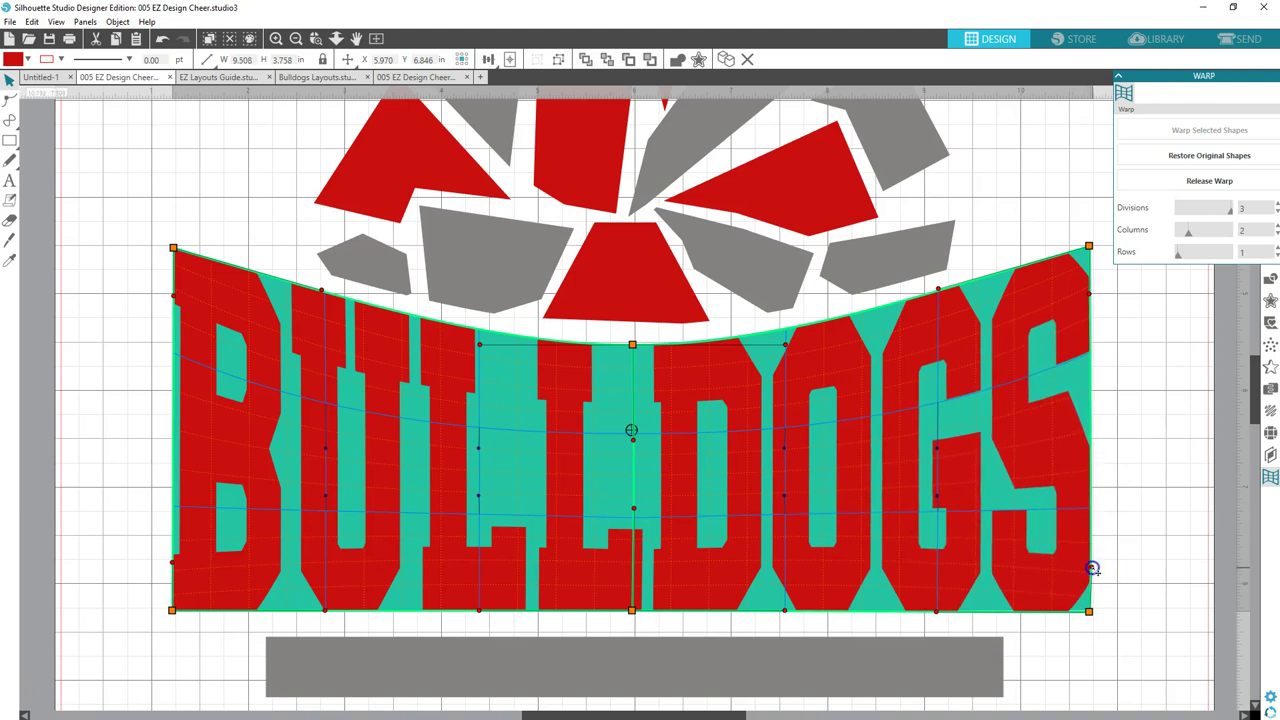
pyautogui.hotkey('ctrl', 'z')
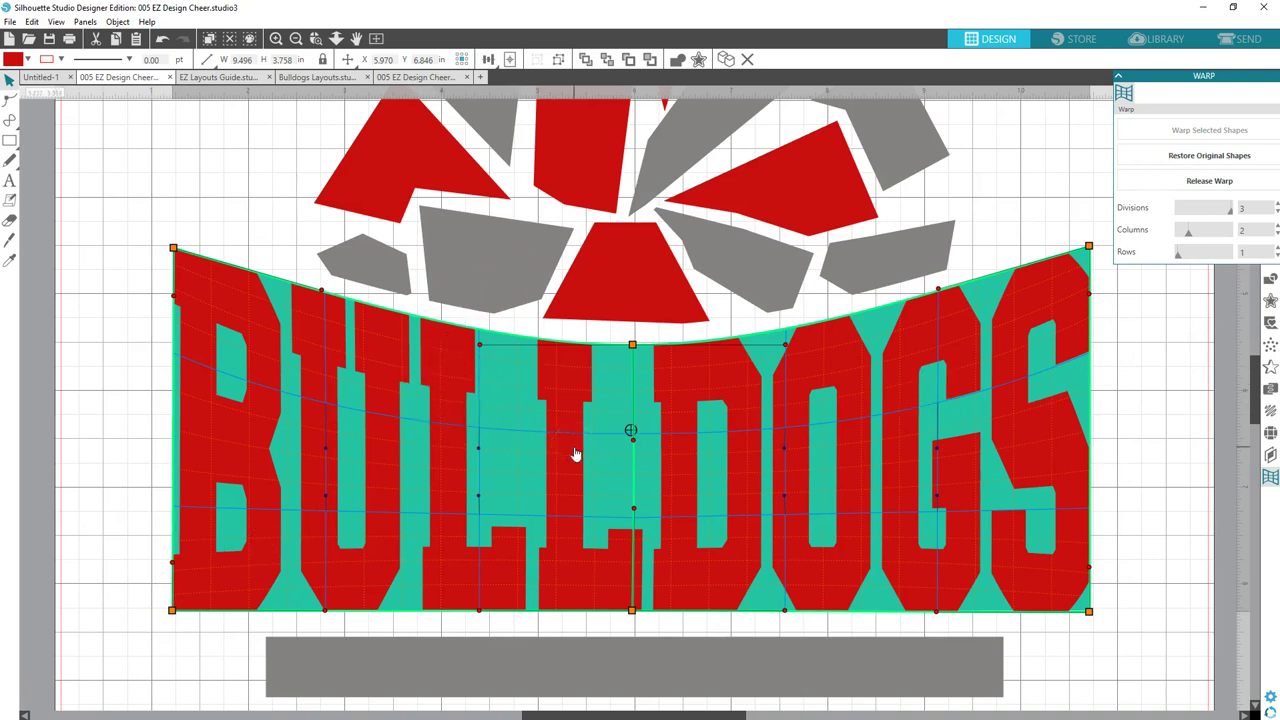
# Convert the warped BULLDOGS to a fixed path and delete the teal shape behind it
pyautogui.click(108, 23)
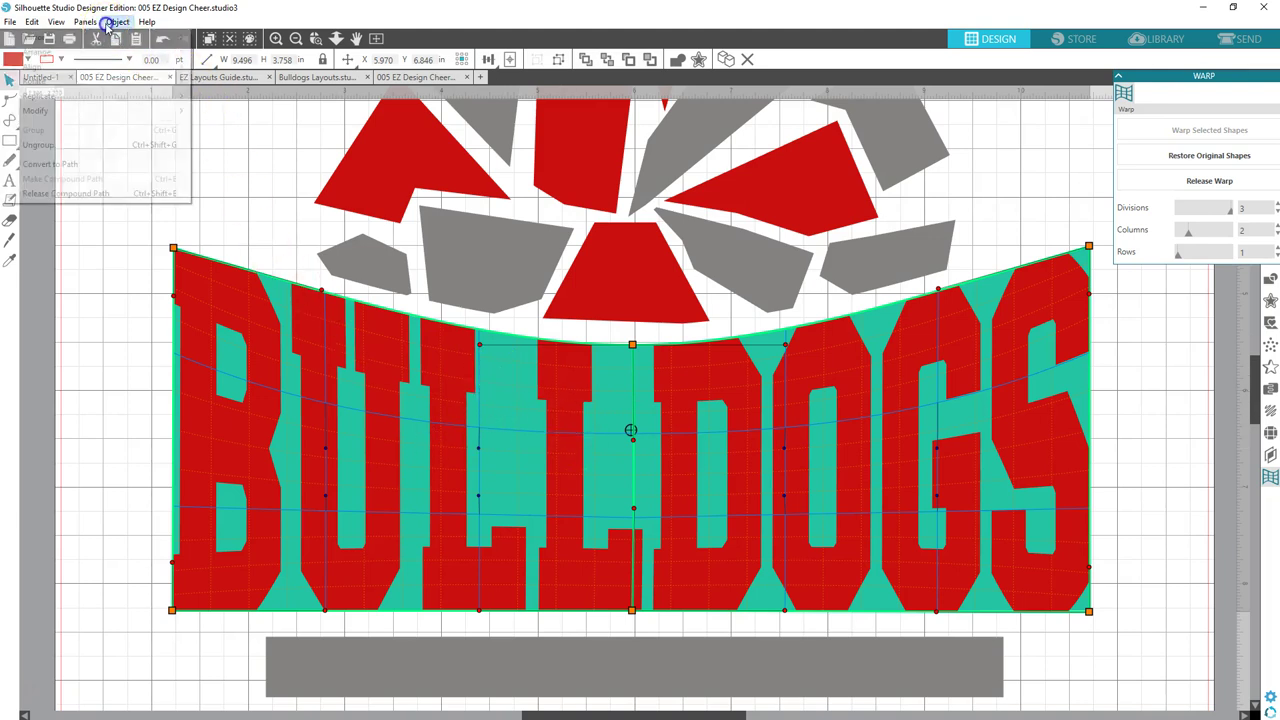
pyautogui.click(90, 164)
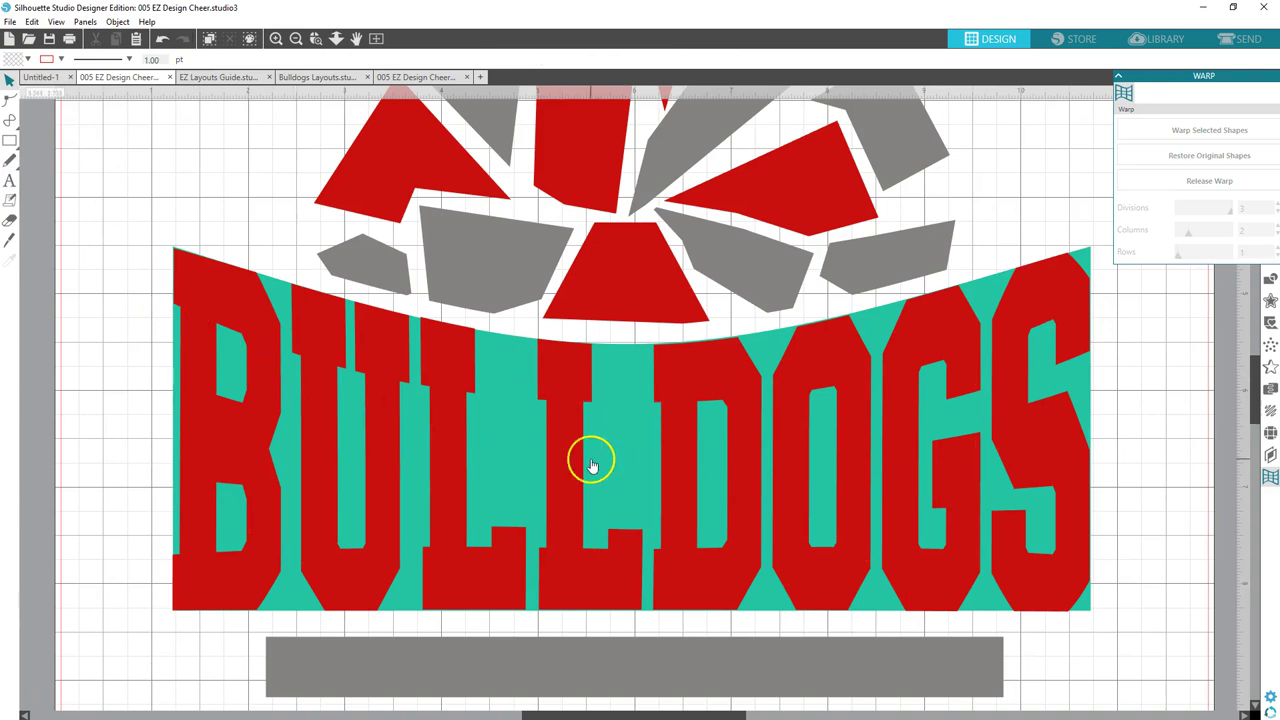
pyautogui.click(621, 447)
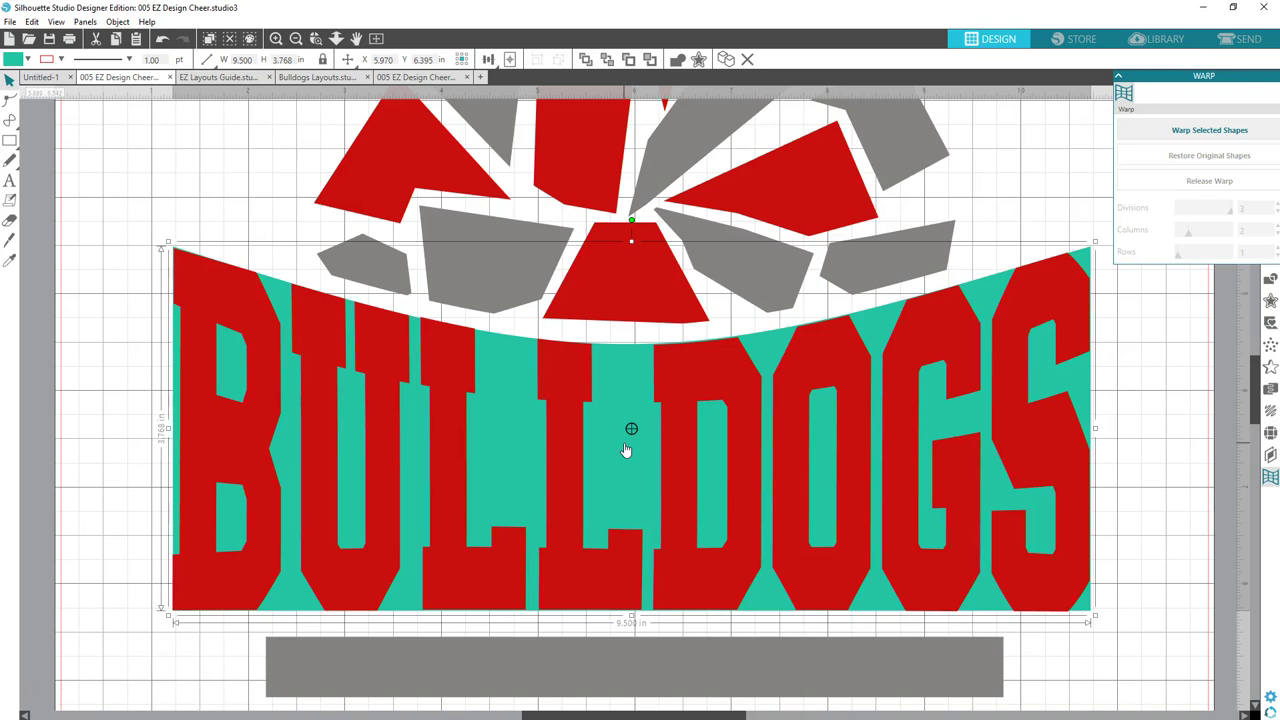
pyautogui.press('Delete')
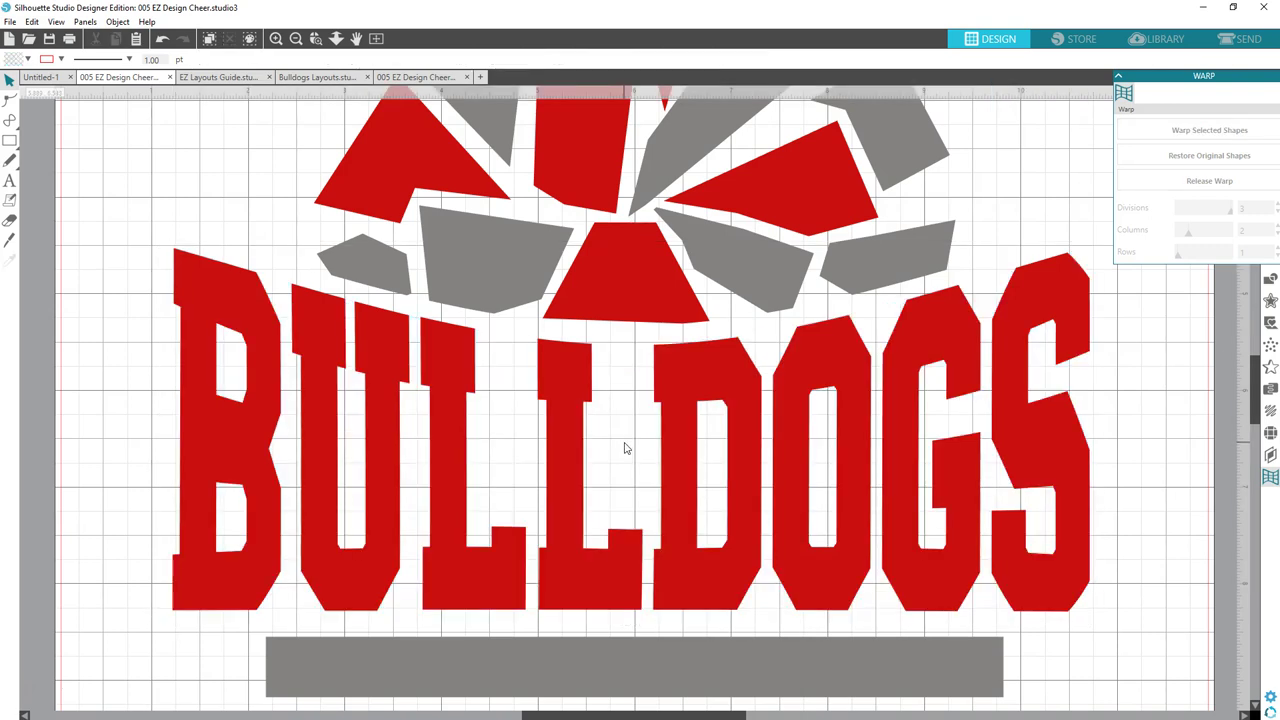
pyautogui.scroll(-1, 624, 448)
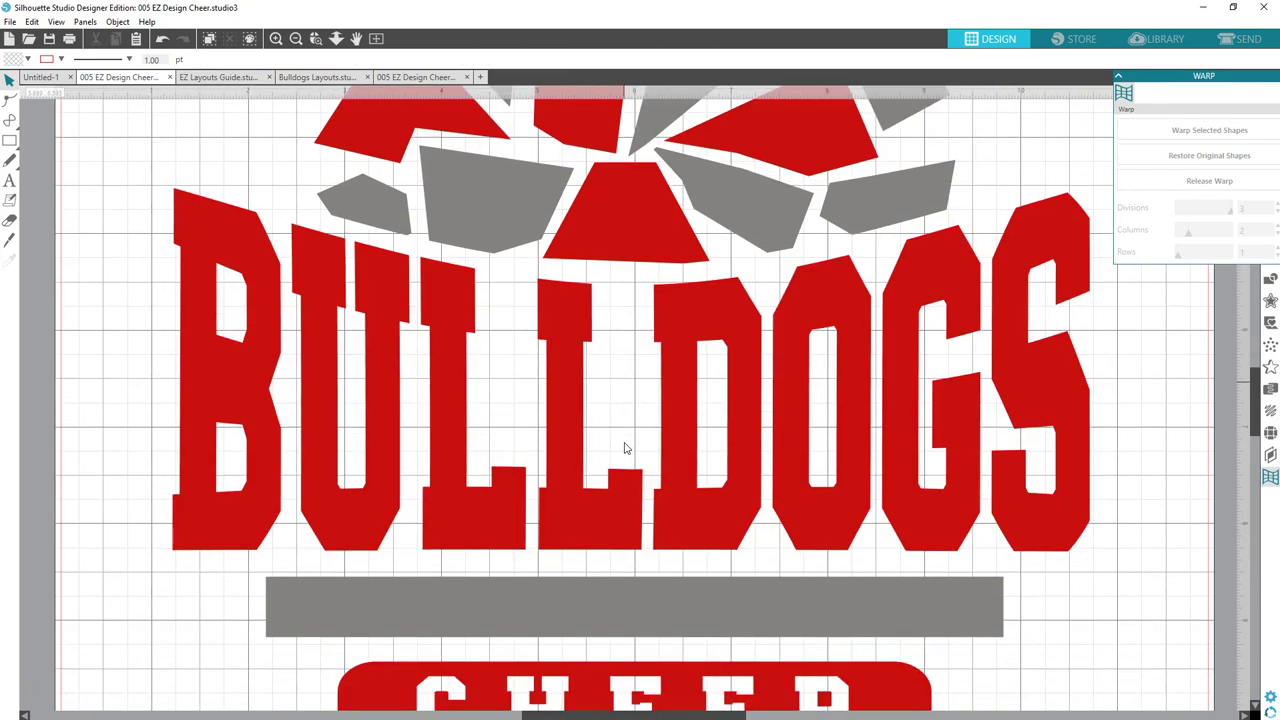
pyautogui.scroll(-2, 624, 448)
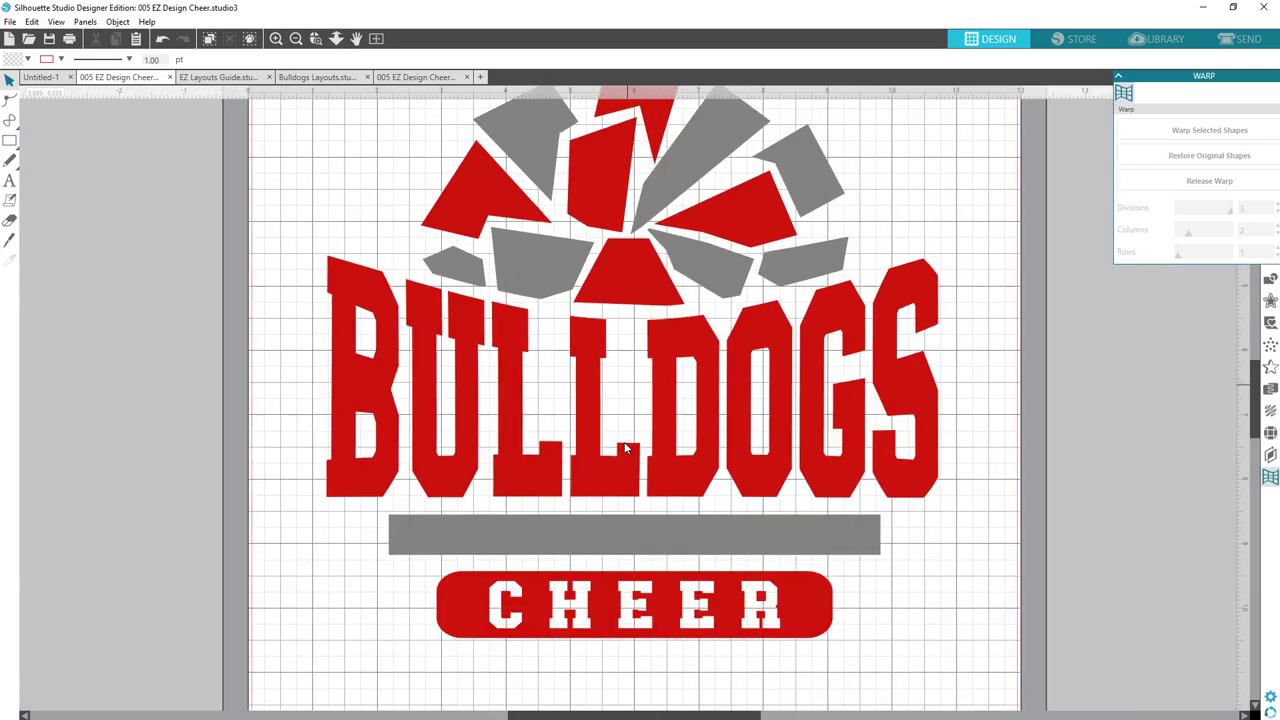
pyautogui.scroll(-2, 624, 448)
pyautogui.click(663, 440)
pyautogui.scroll(1, 664, 443)
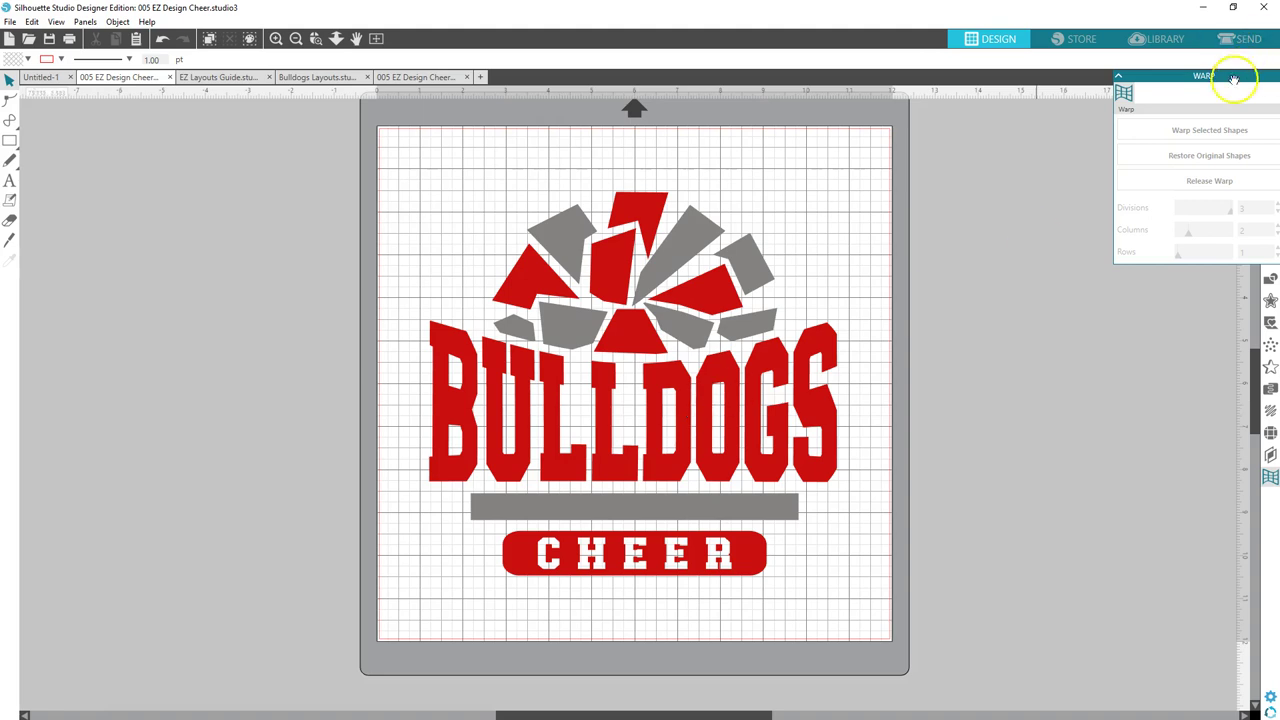
# Float the Warp panel and type a new BULLDOGS text at the mat's top
pyautogui.moveTo(1236, 76); pyautogui.dragTo(1088, 131)
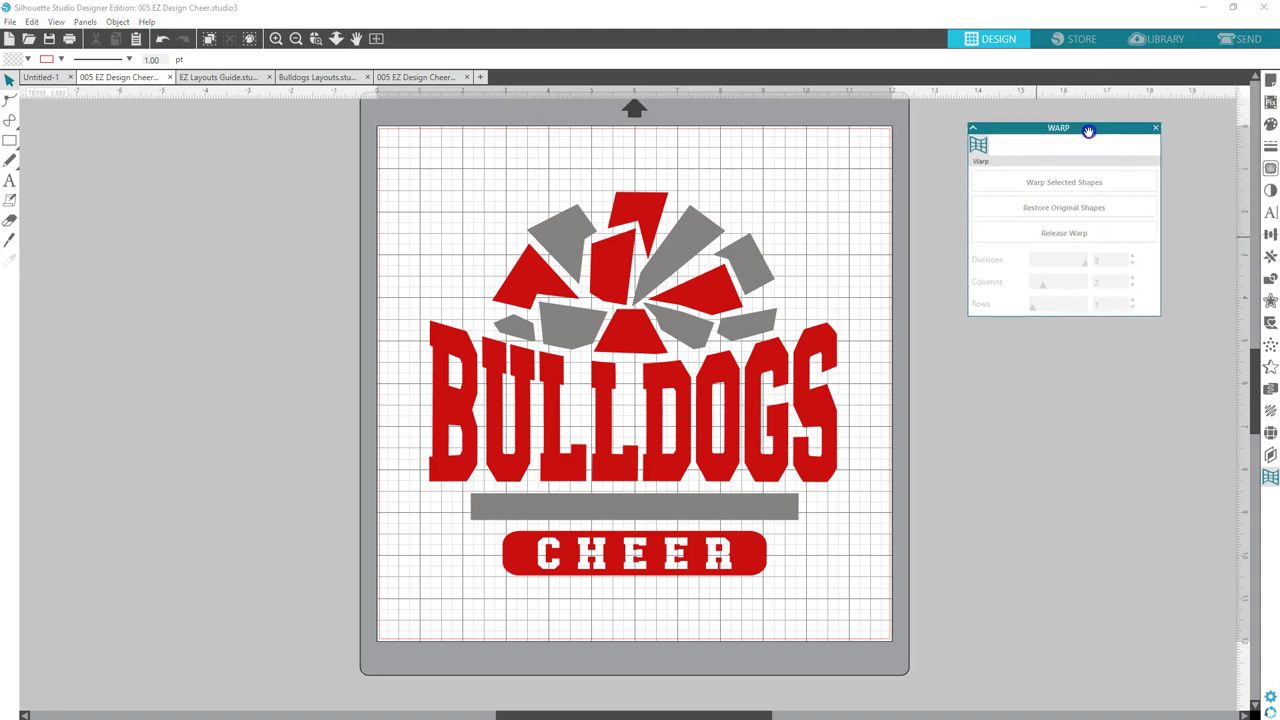
pyautogui.click(10, 182)
pyautogui.click(696, 156)
pyautogui.press('Escape')
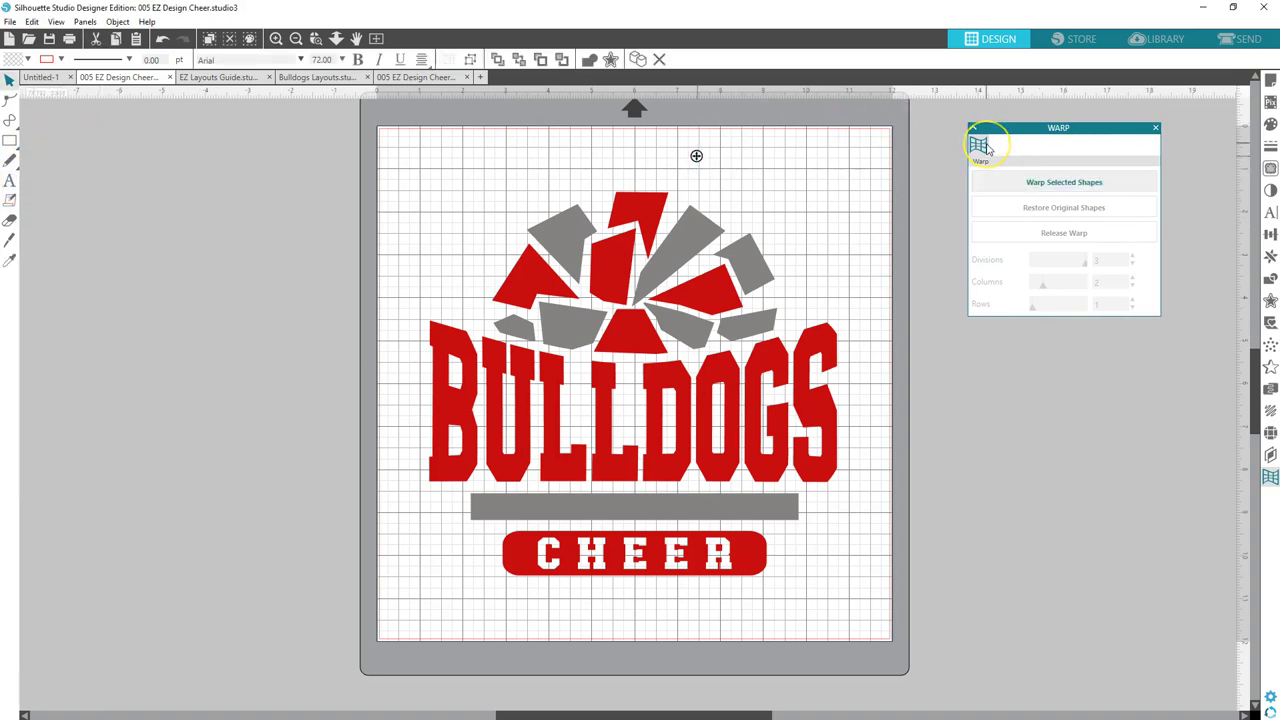
pyautogui.write('BULLDOGS')
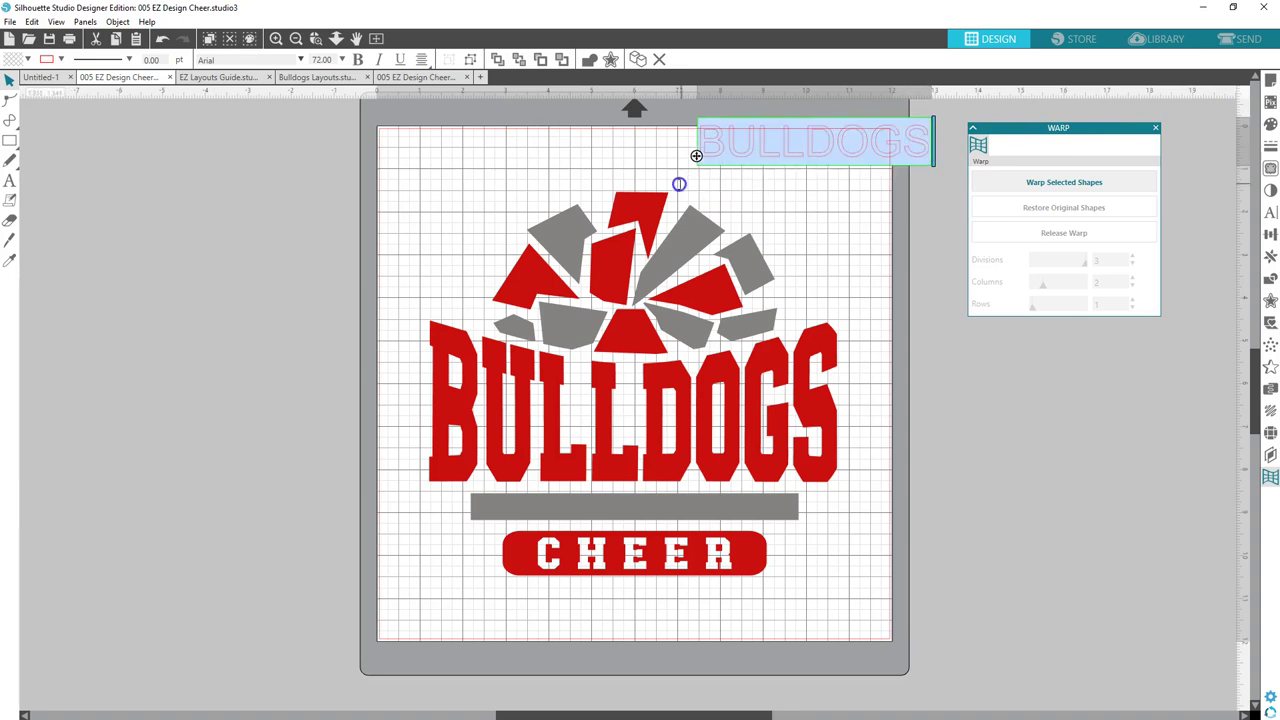
# Set the new BULLDOGS in JP Sport Chev 1 with red fill and no outline
pyautogui.click(1269, 213)
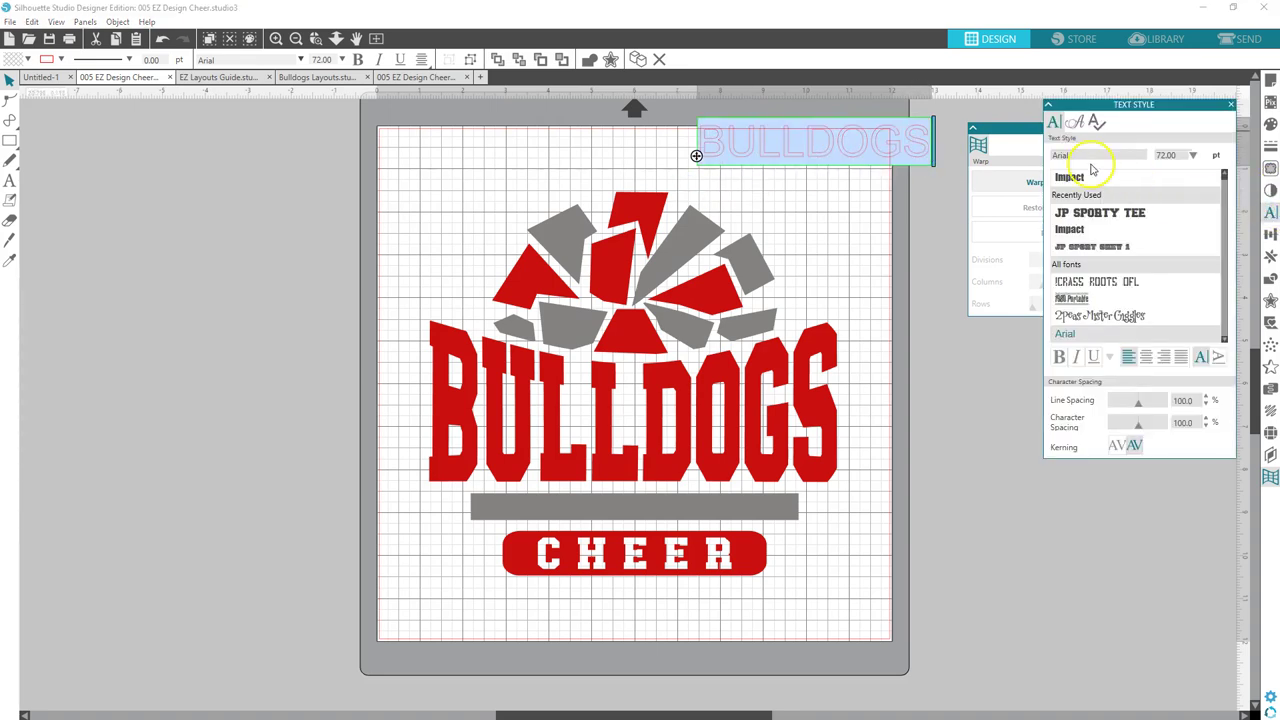
pyautogui.click(1100, 246)
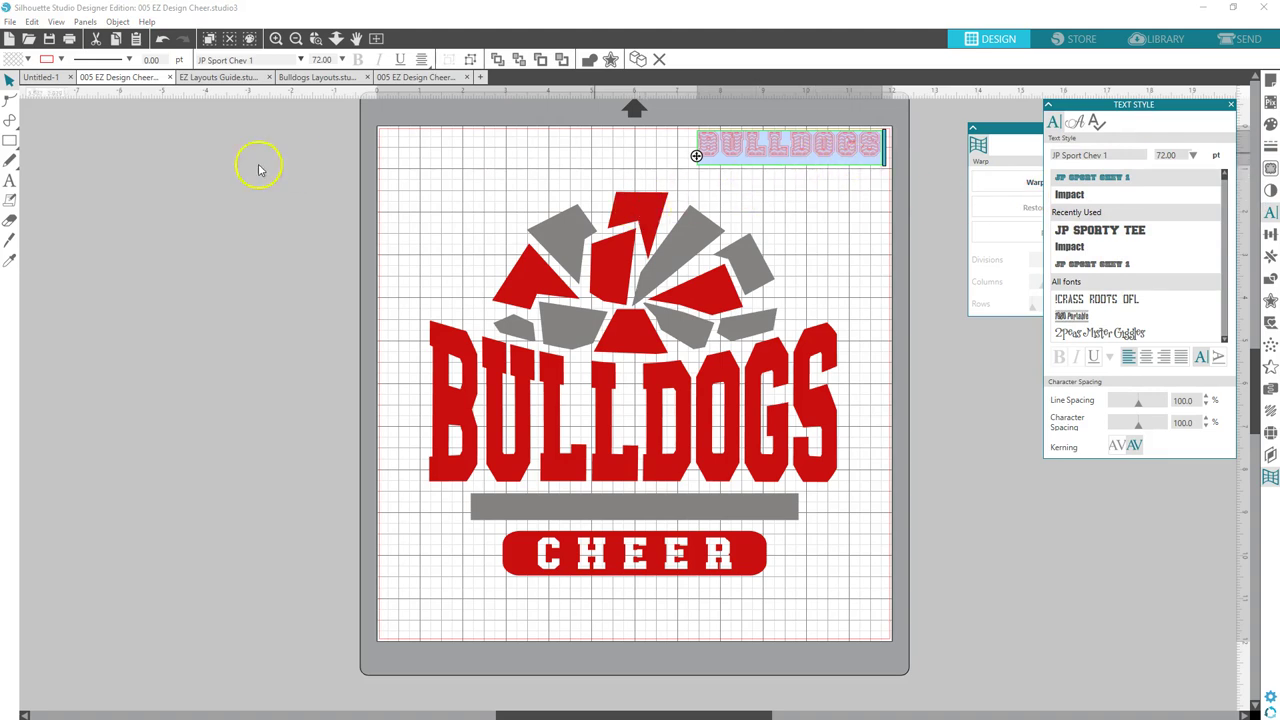
pyautogui.click(13, 60)
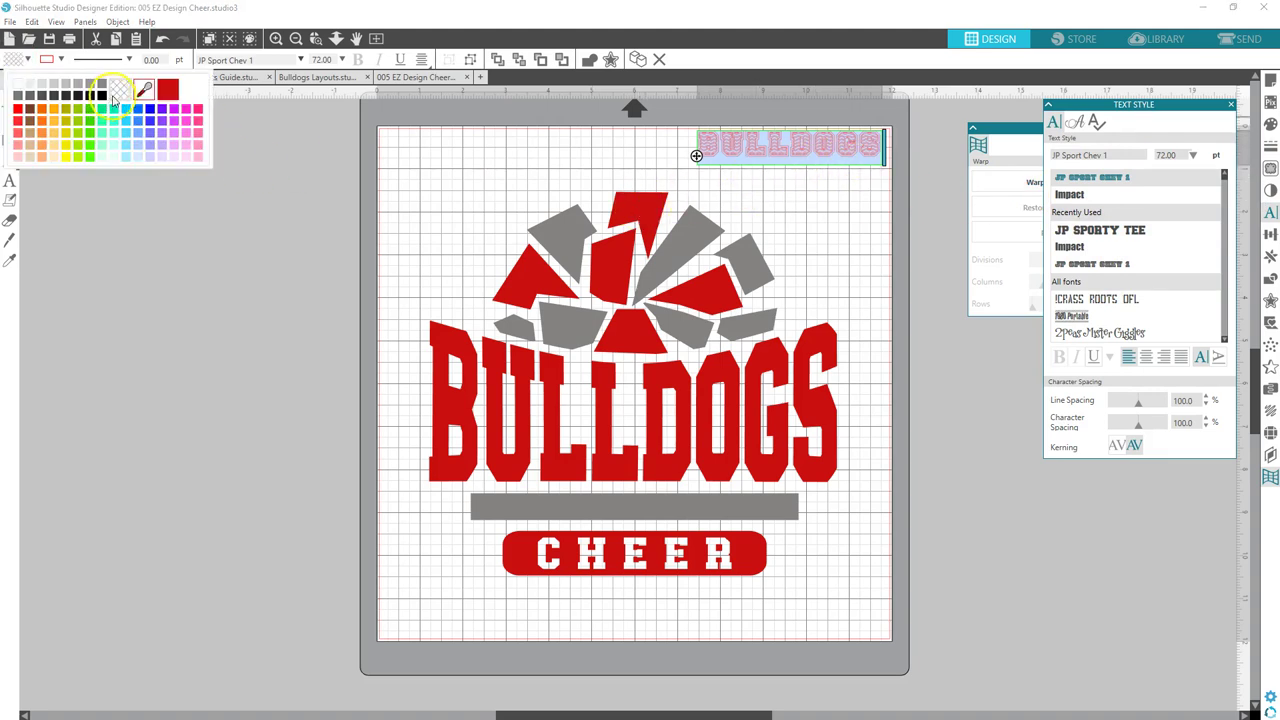
pyautogui.click(165, 90)
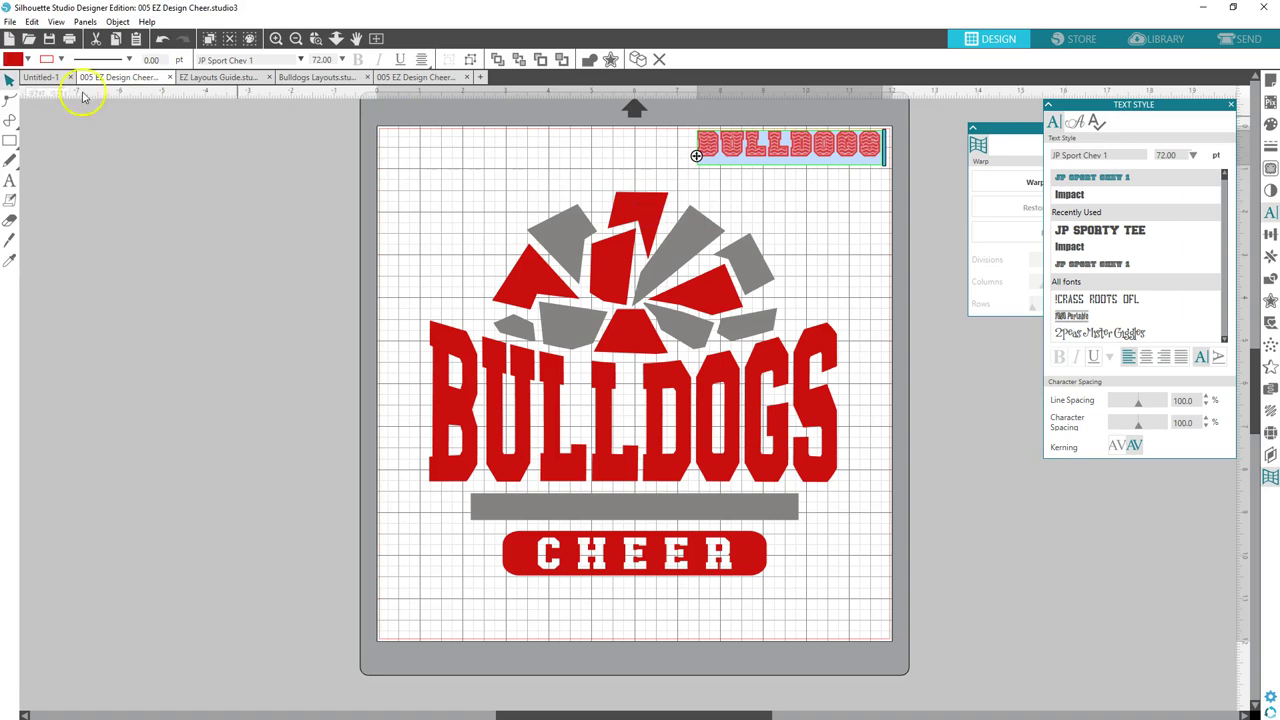
pyautogui.click(58, 60)
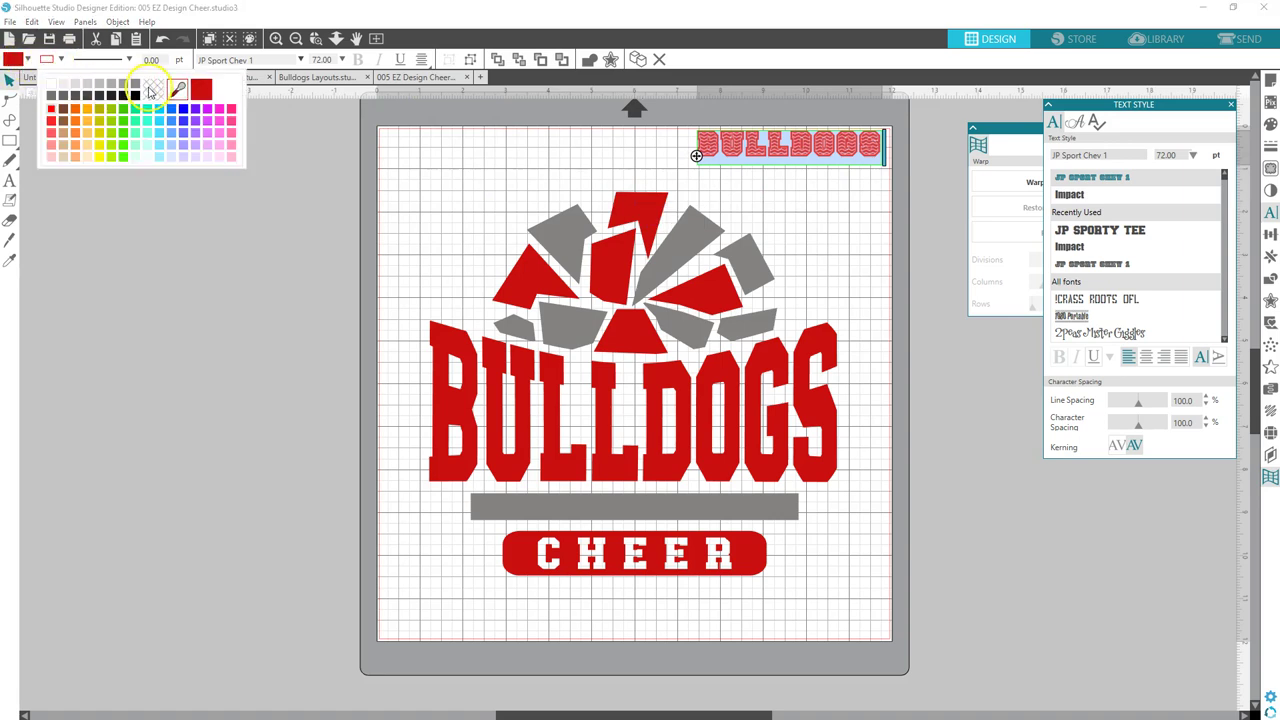
pyautogui.click(752, 155)
pyautogui.click(835, 145)
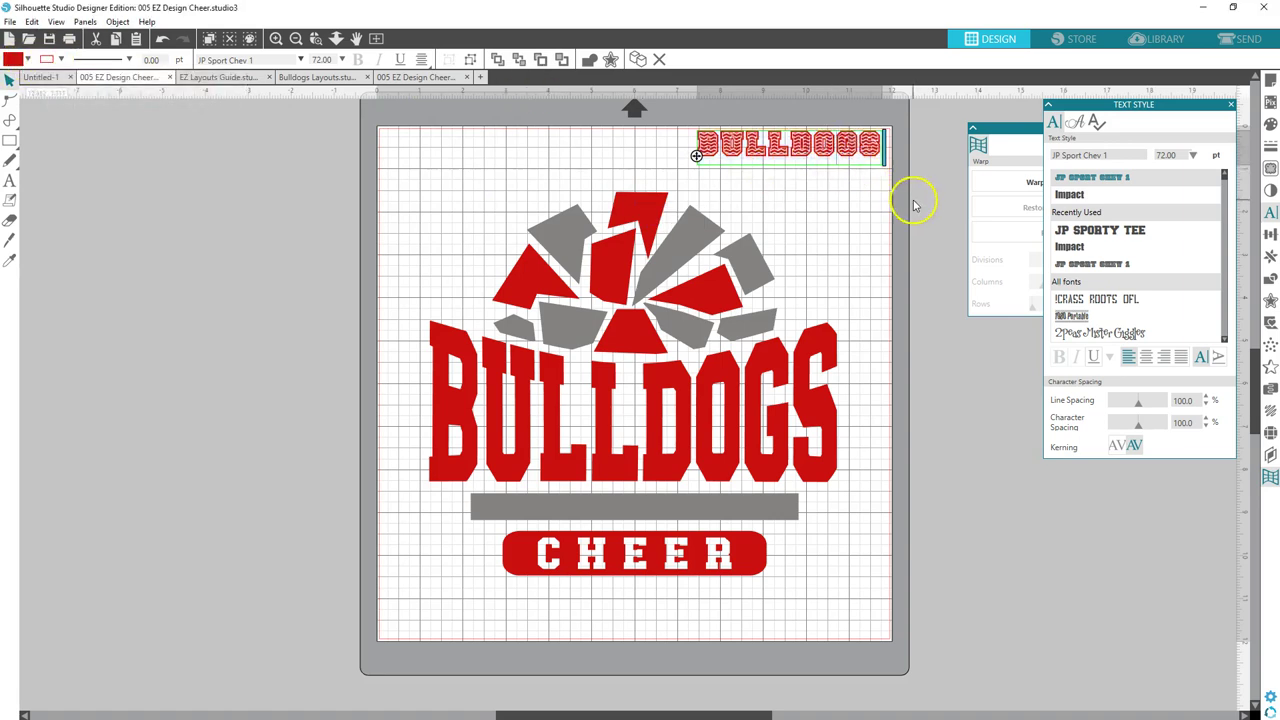
# Resize and reposition the new BULLDOGS near the mat top, then switch to the EZ Layouts Guide document
pyautogui.click(687, 183)
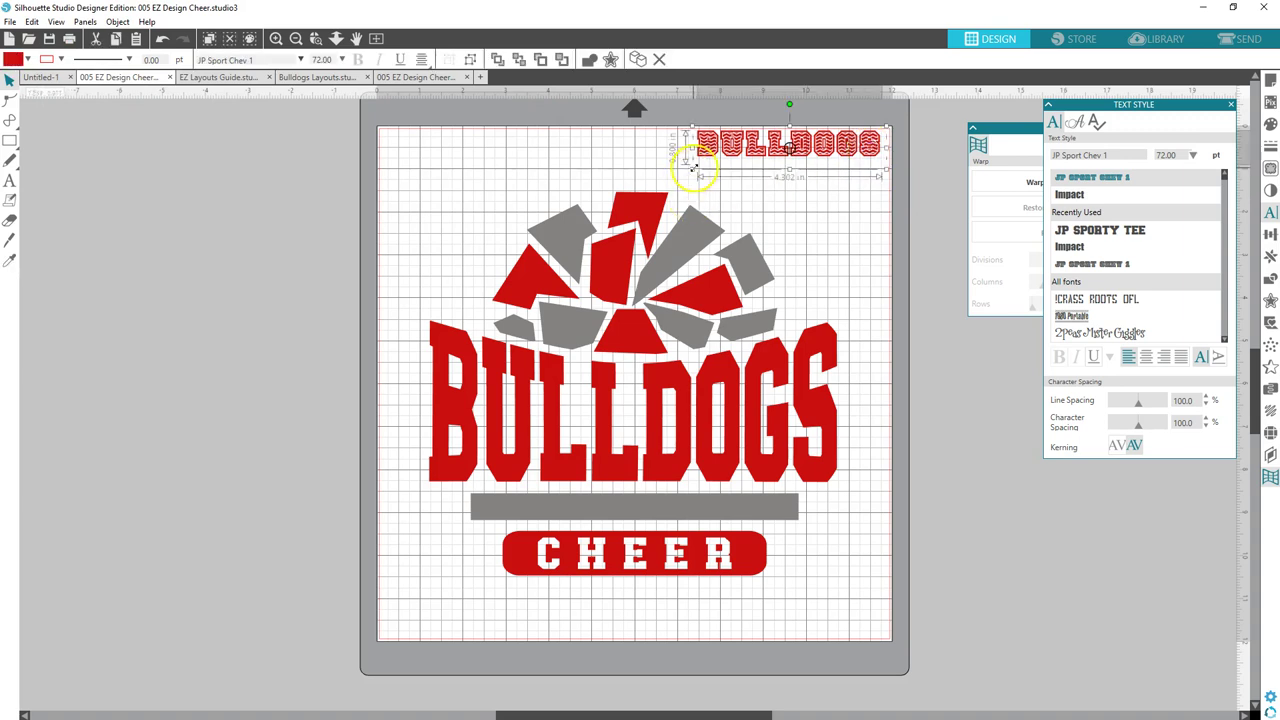
pyautogui.moveTo(693, 168); pyautogui.dragTo(366, 296)
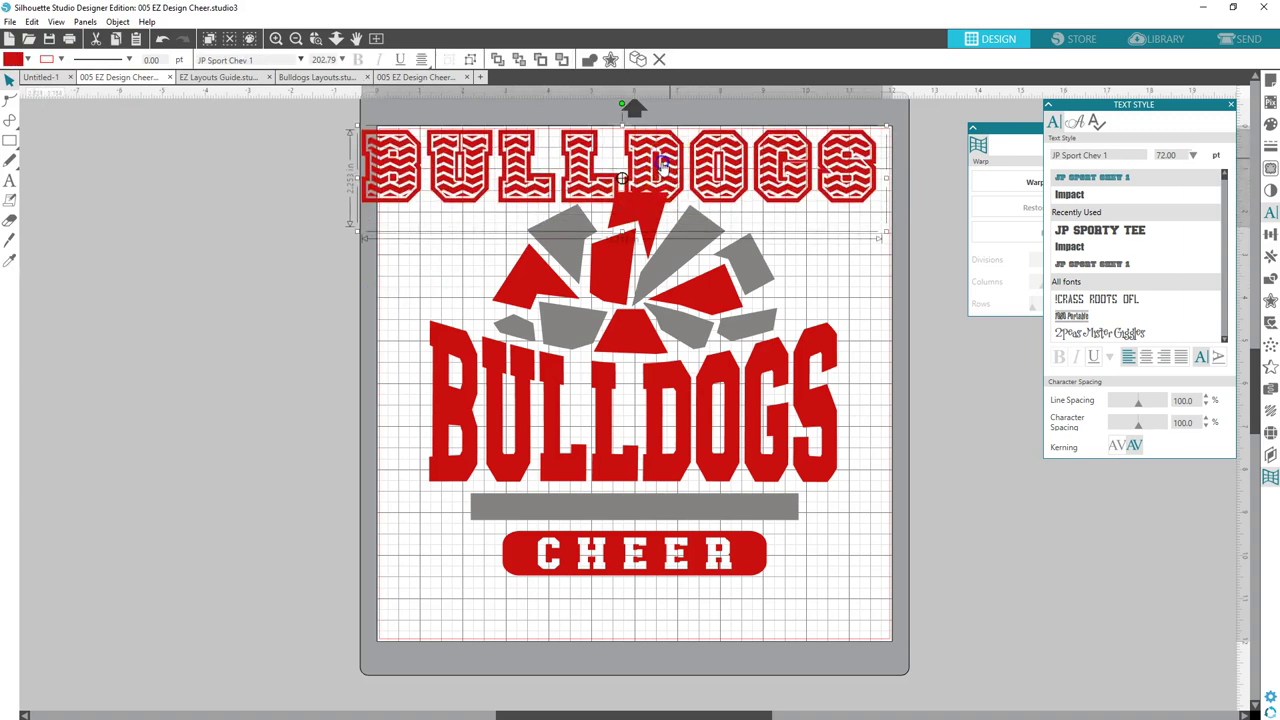
pyautogui.moveTo(637, 172); pyautogui.dragTo(420, 628)
pyautogui.click(332, 632)
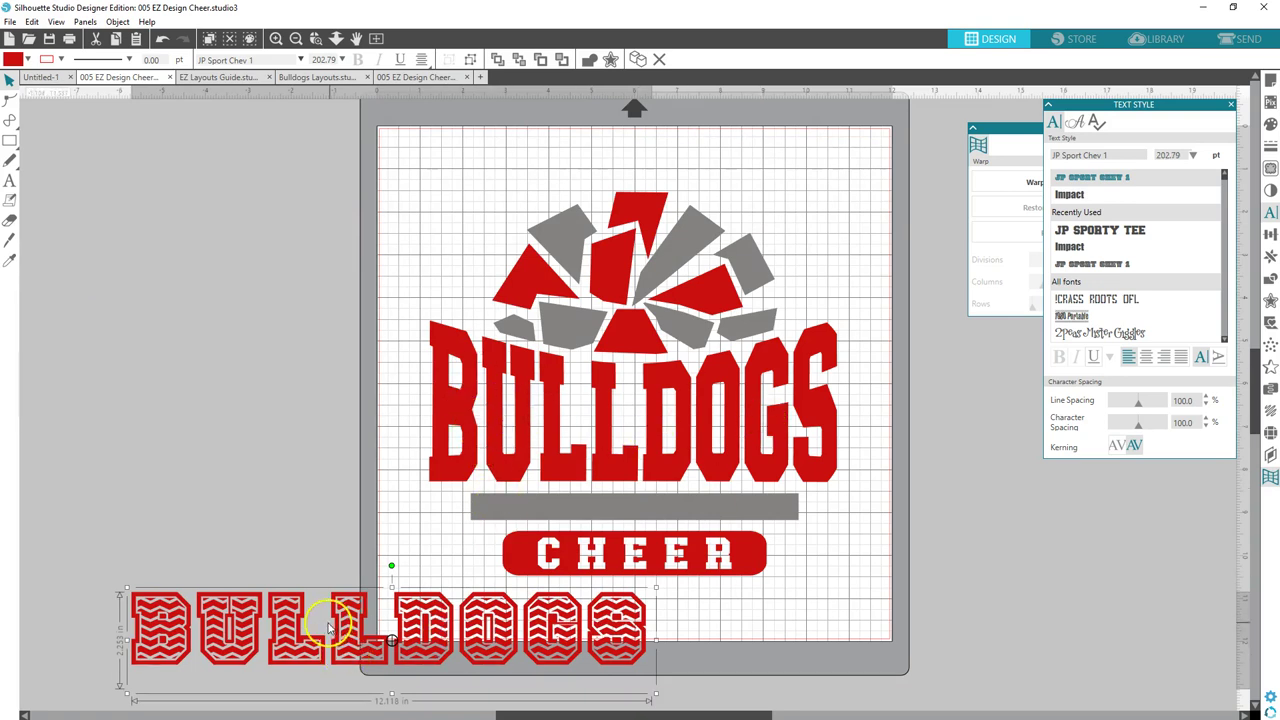
pyautogui.moveTo(280, 630); pyautogui.dragTo(335, 195)
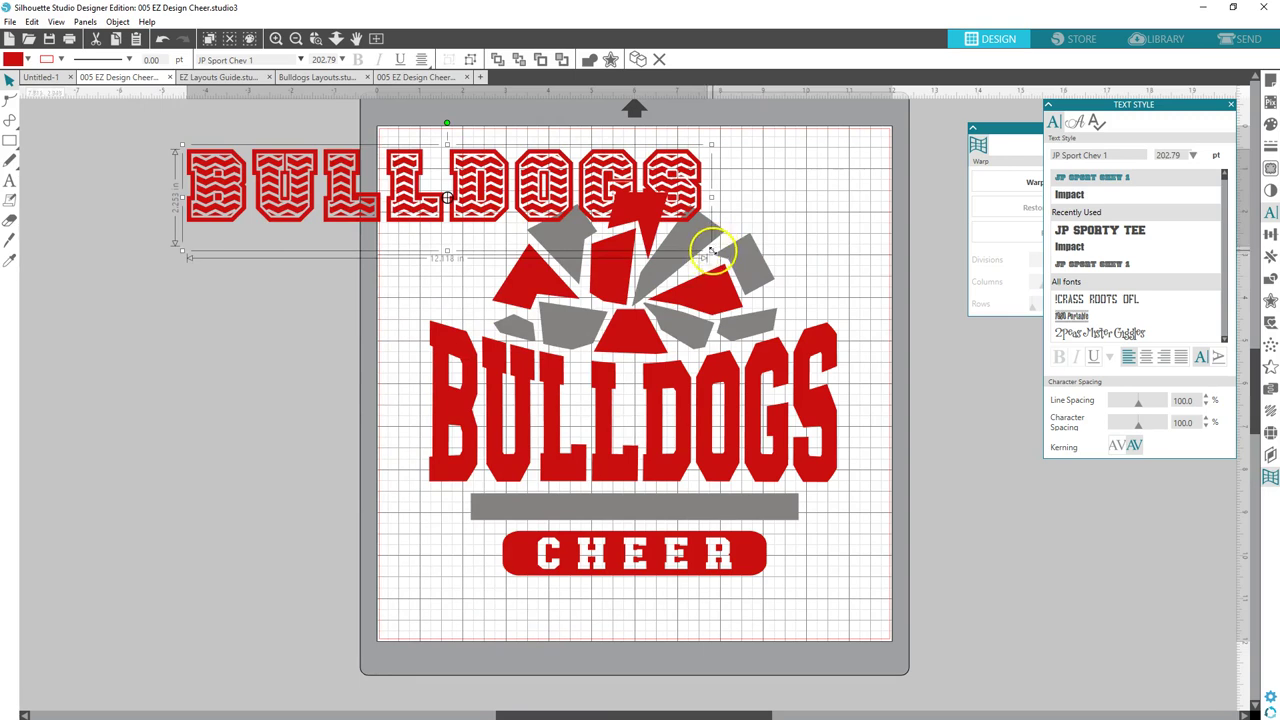
pyautogui.moveTo(708, 251); pyautogui.dragTo(340, 197)
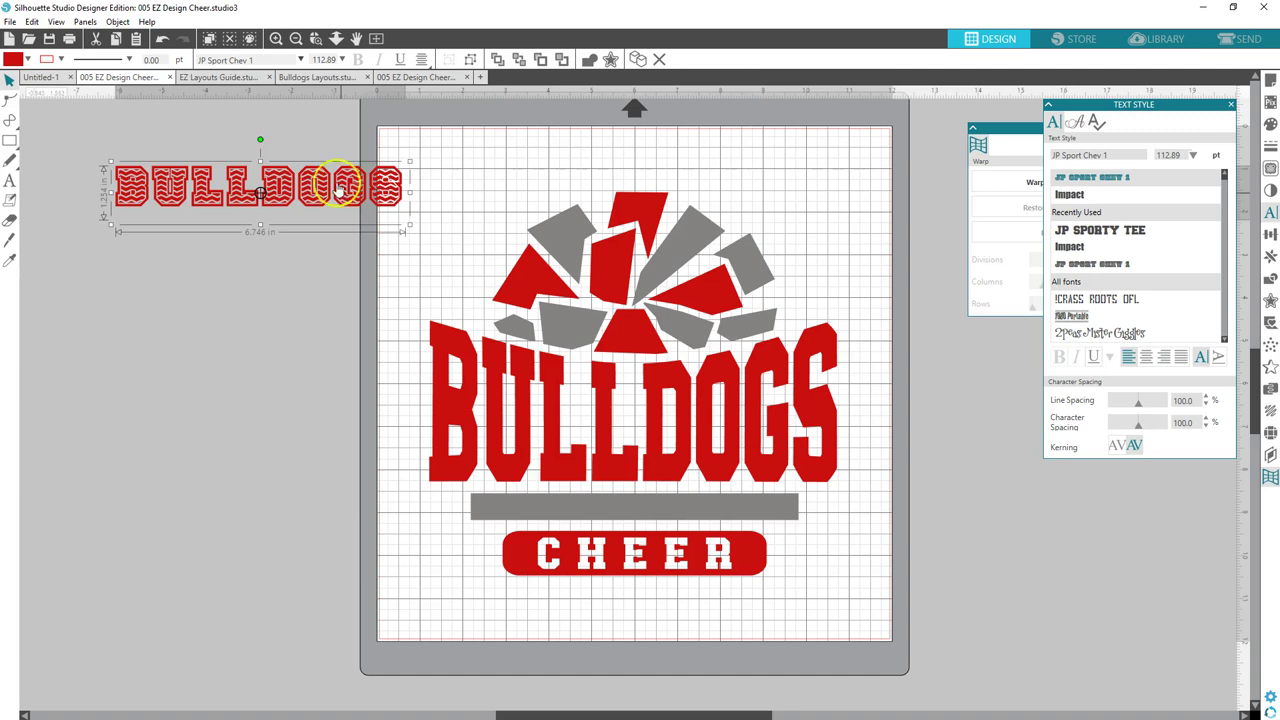
pyautogui.click(226, 78)
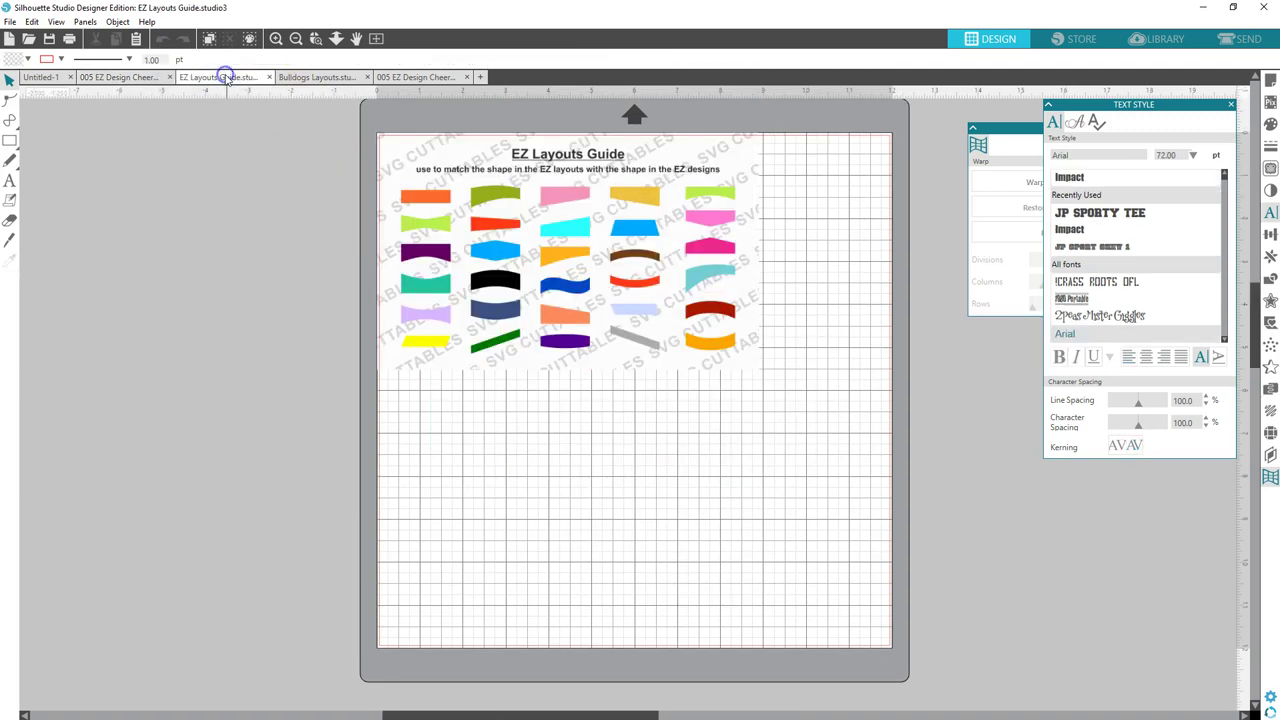
# In Bulldogs Layouts, ungroup the BULLDOGS samples, select the left row-four sample, and return to the cheer design
pyautogui.click(318, 78)
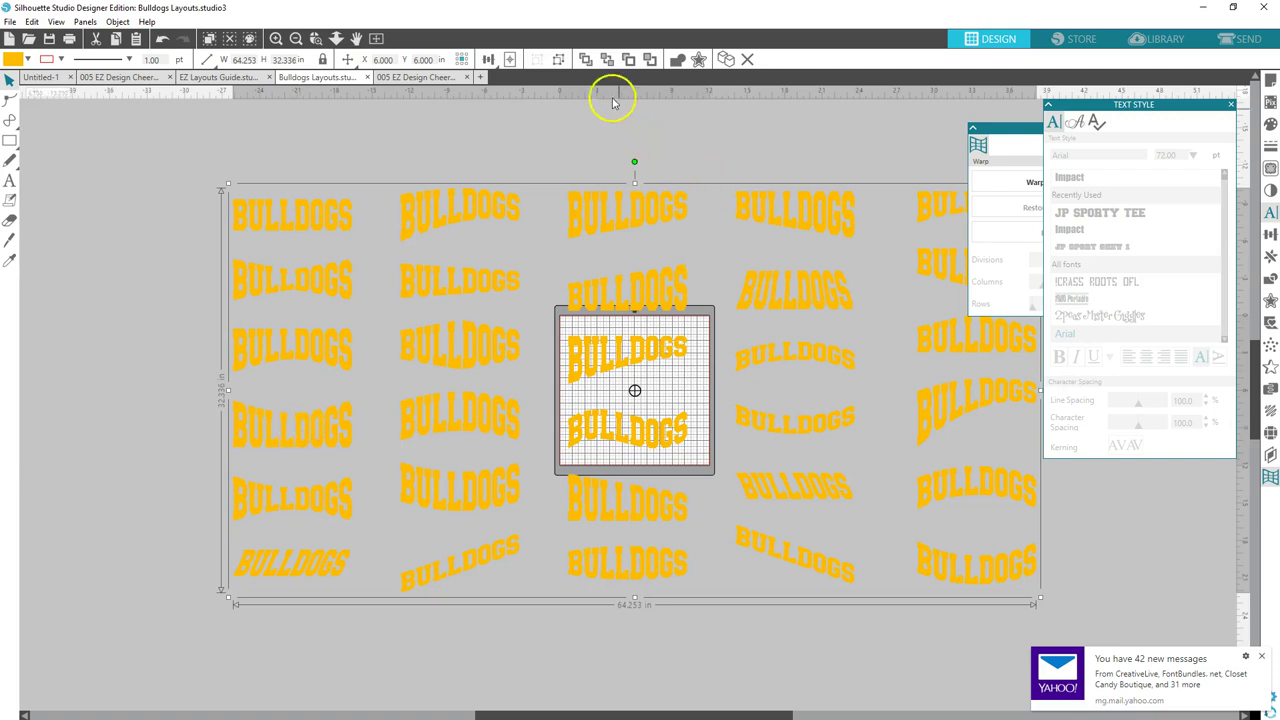
pyautogui.click(558, 59)
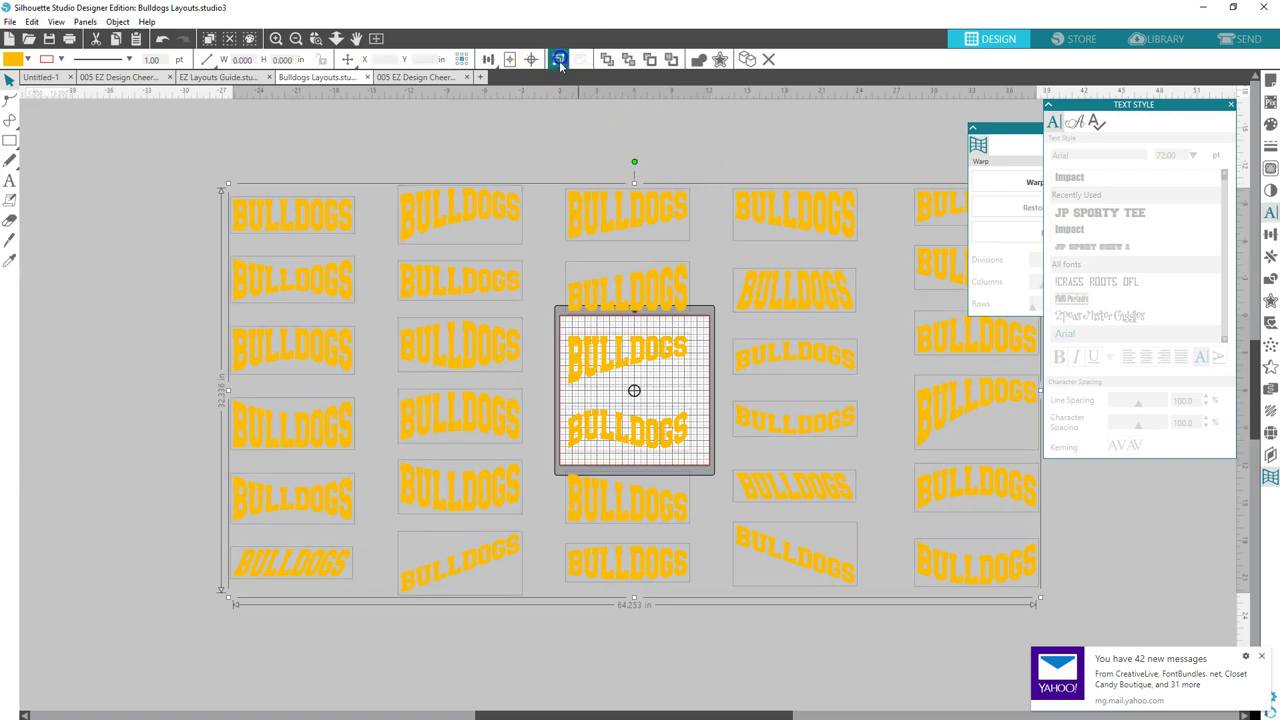
pyautogui.click(174, 418)
pyautogui.click(286, 423)
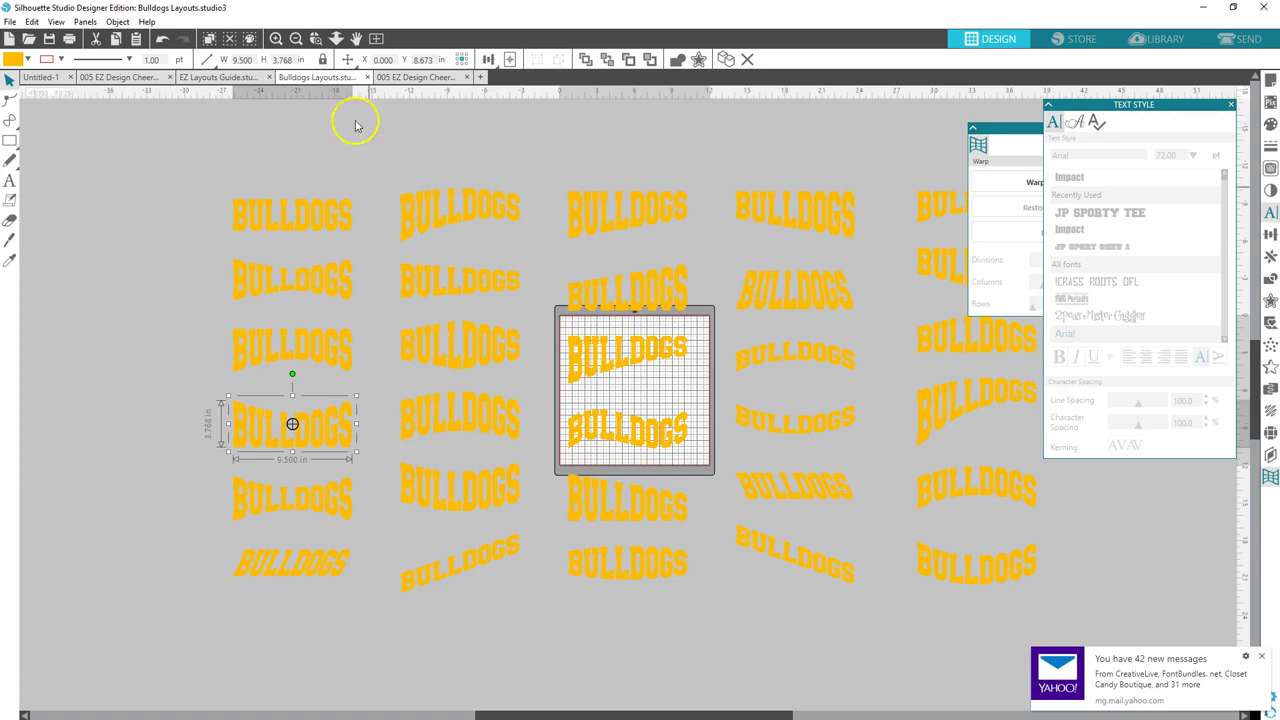
pyautogui.click(116, 78)
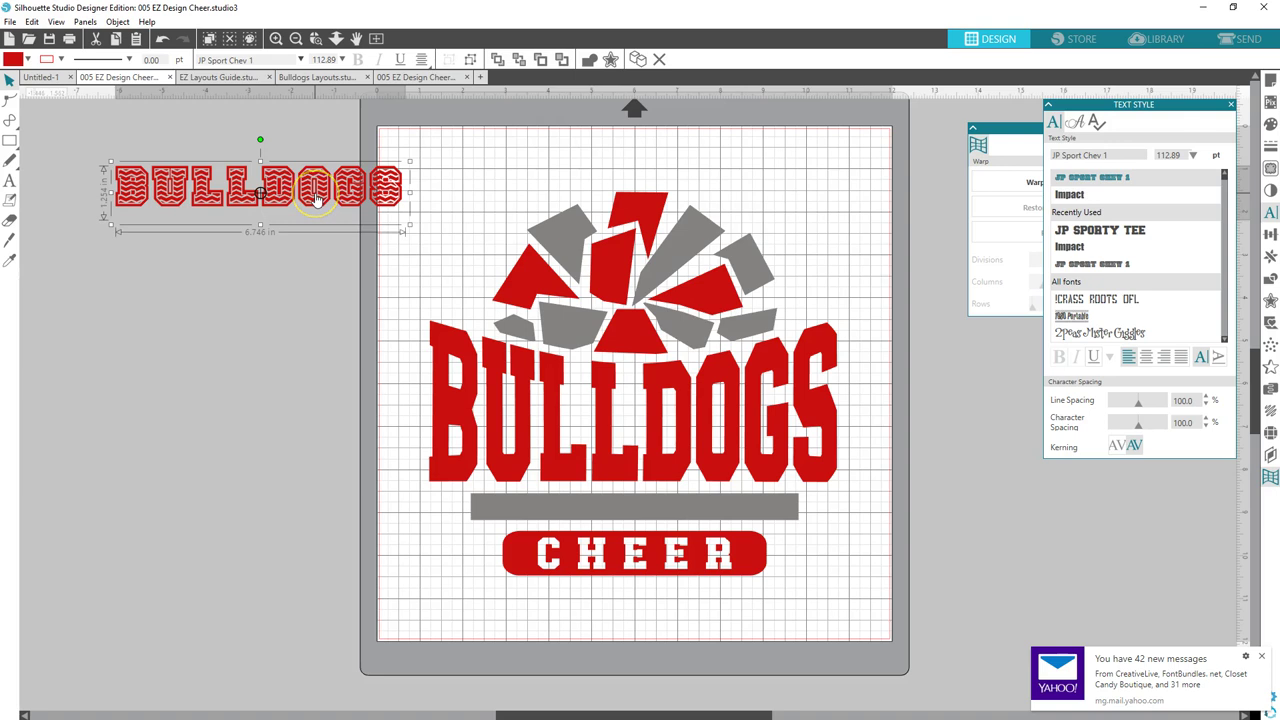
pyautogui.press('Delete')
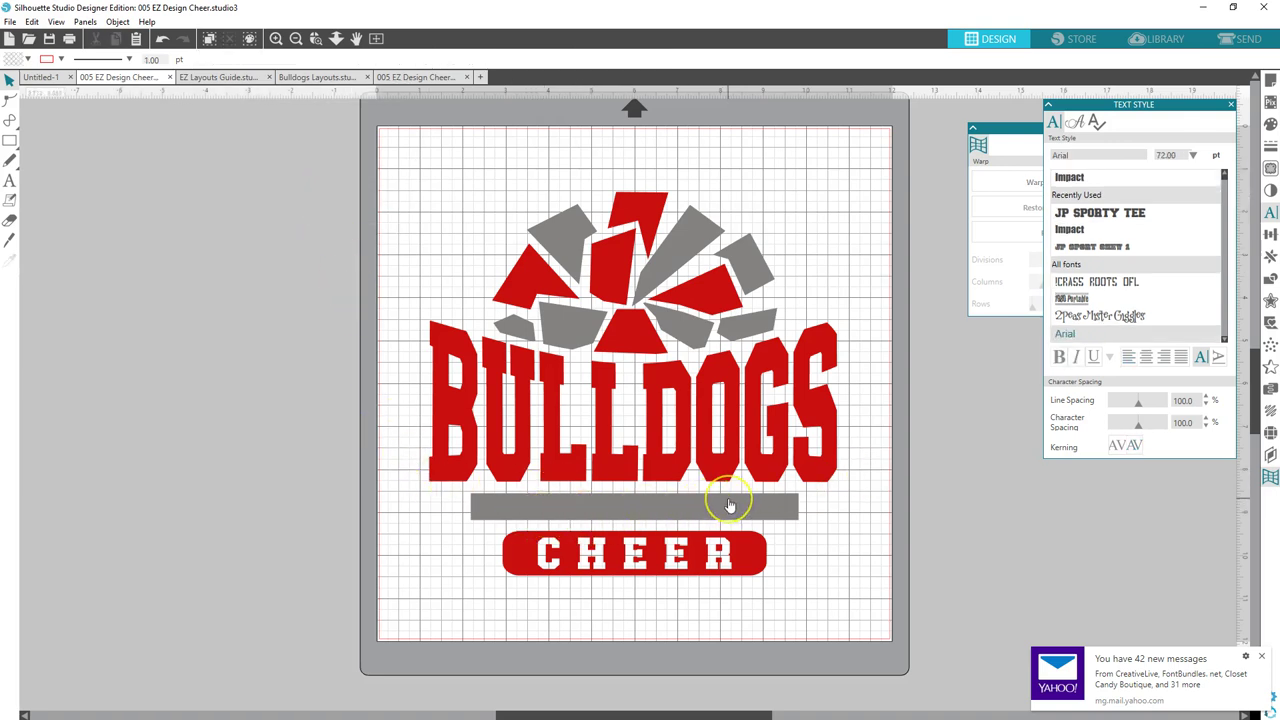
pyautogui.click(420, 77)
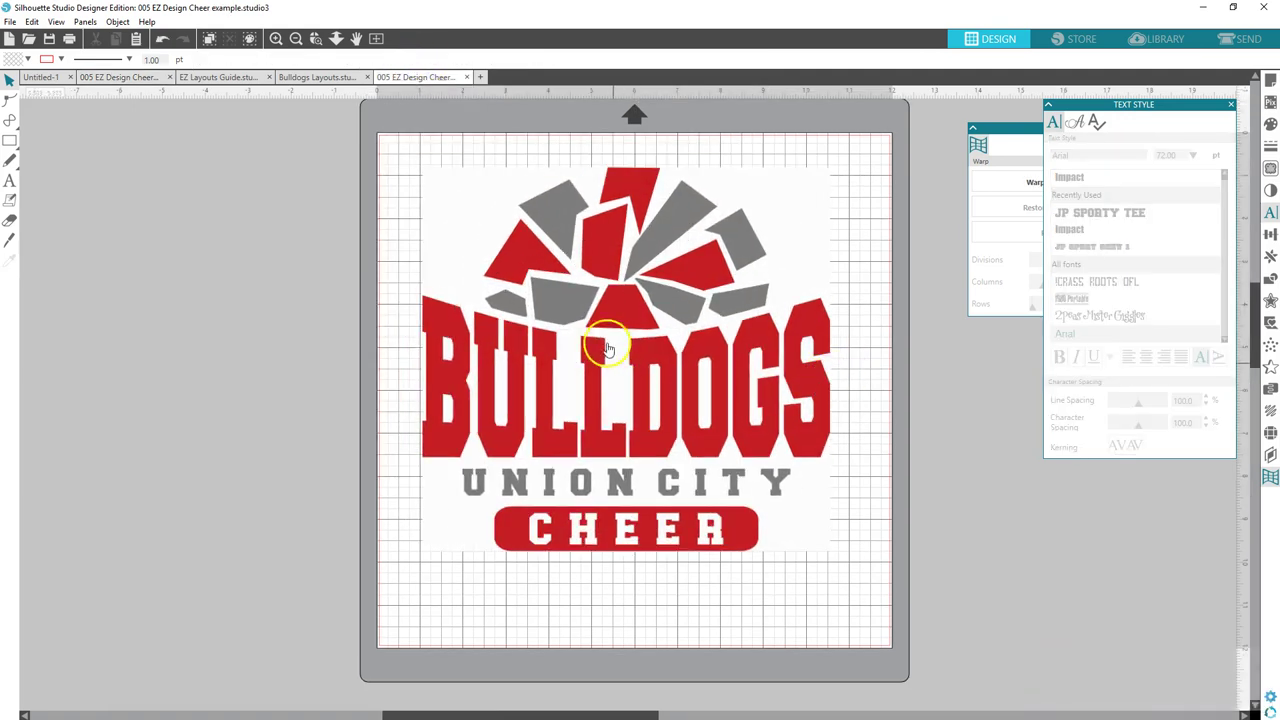
pyautogui.moveTo(600, 320); pyautogui.dragTo(447, 405)
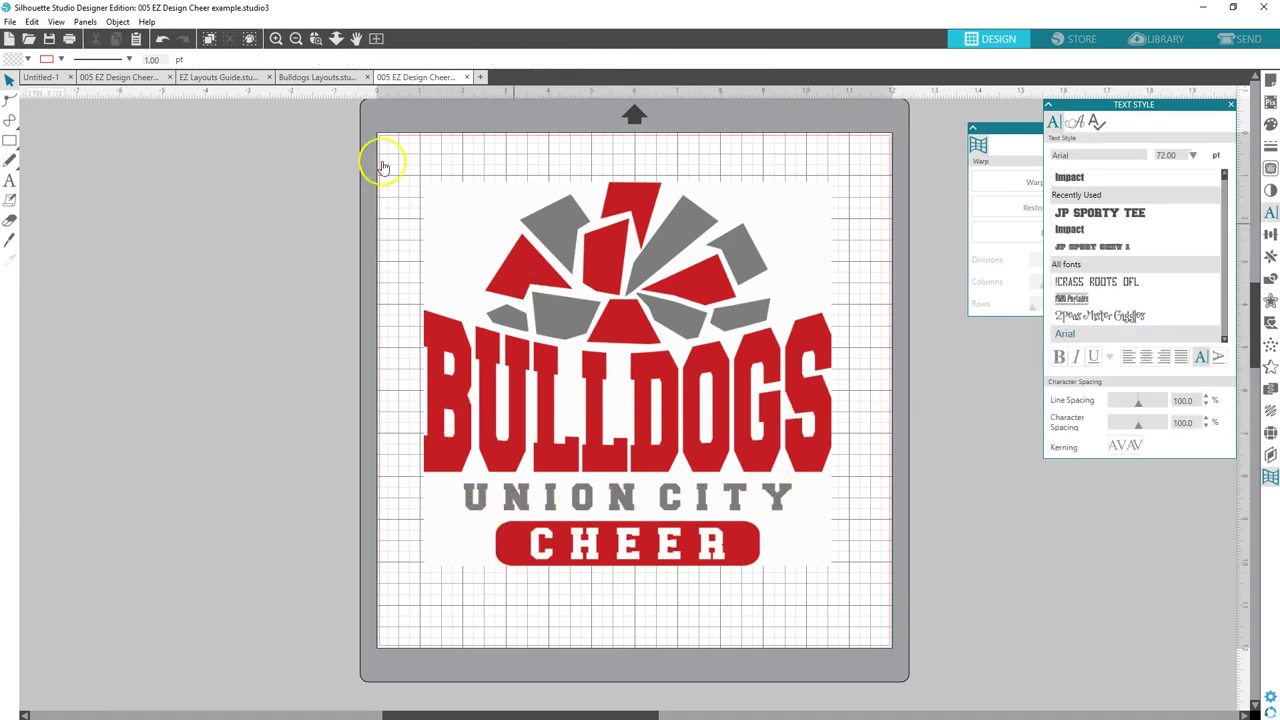
pyautogui.click(119, 77)
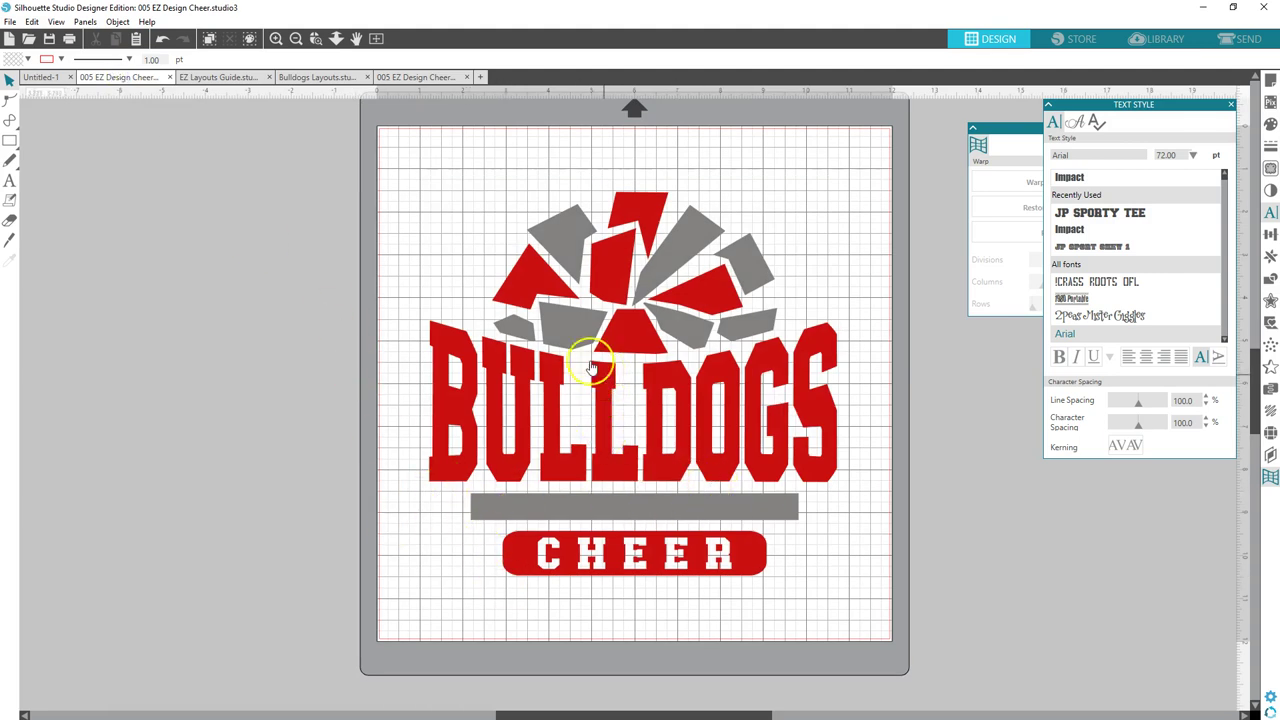
# Add the text 'UNION CITY' and move it off the mat to the left
pyautogui.click(8, 183)
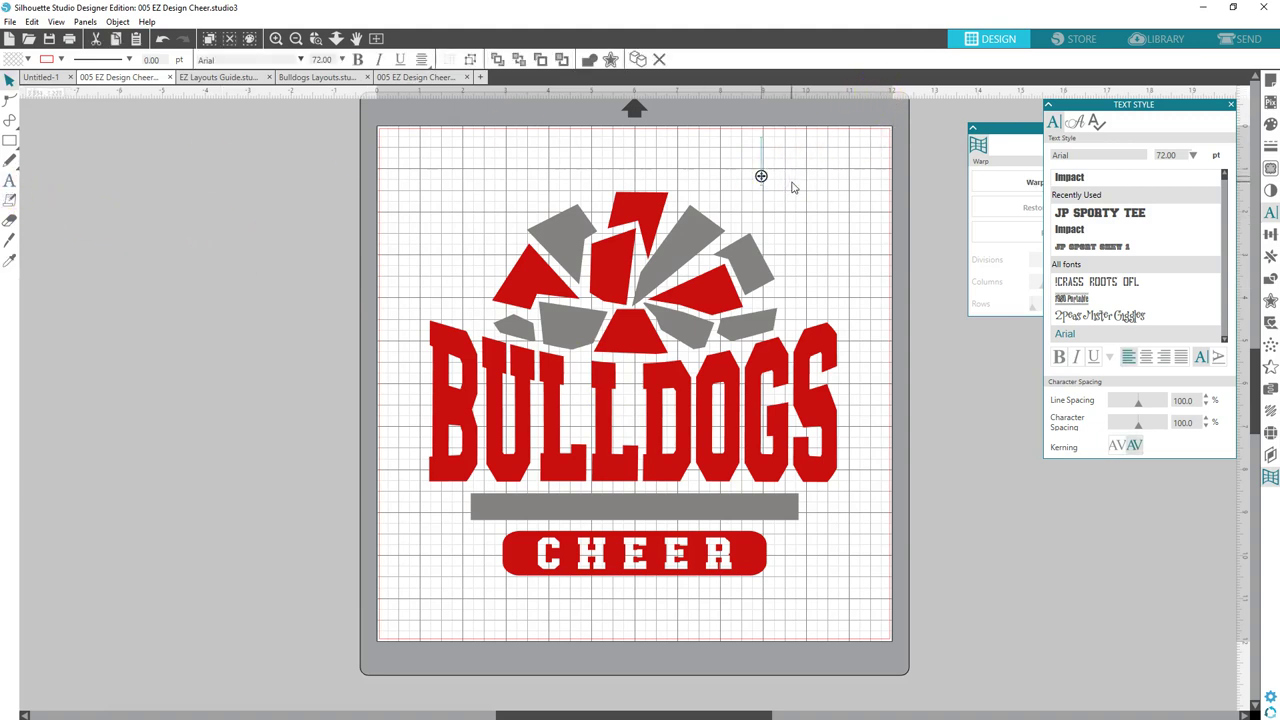
pyautogui.click(761, 176)
pyautogui.write('UNION CITY')
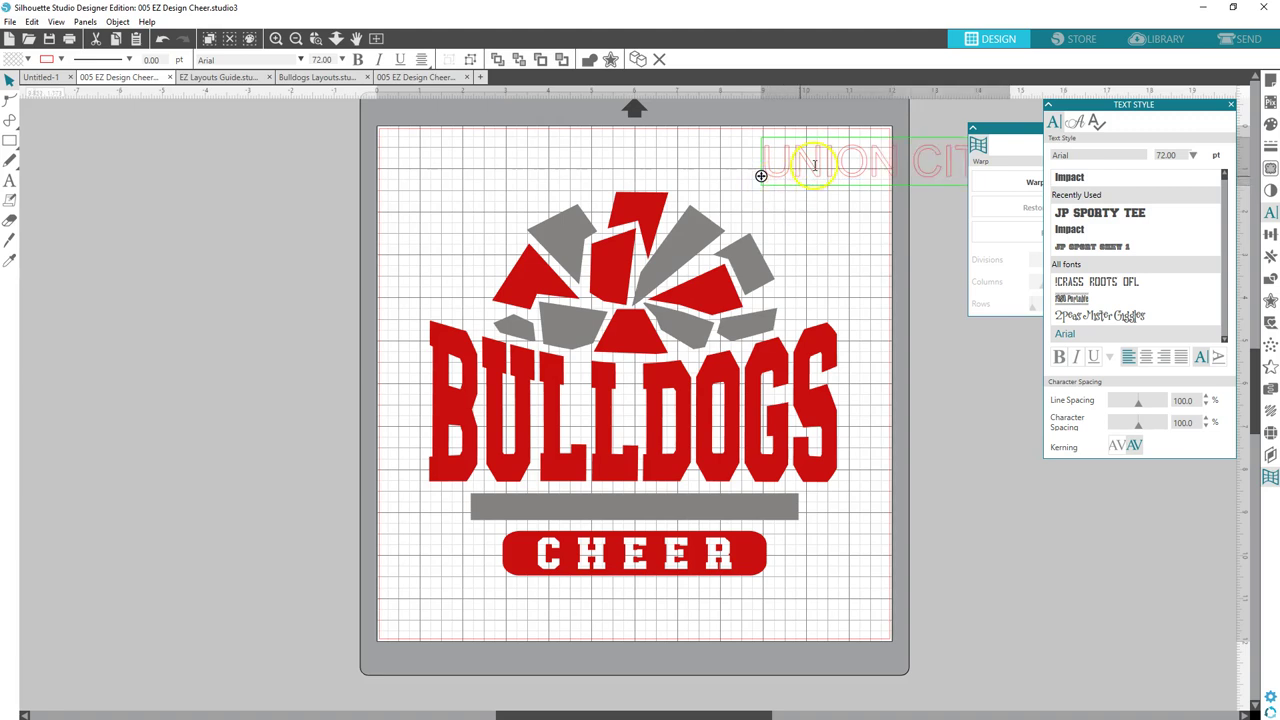
pyautogui.click(871, 248)
pyautogui.moveTo(852, 178); pyautogui.dragTo(191, 289)
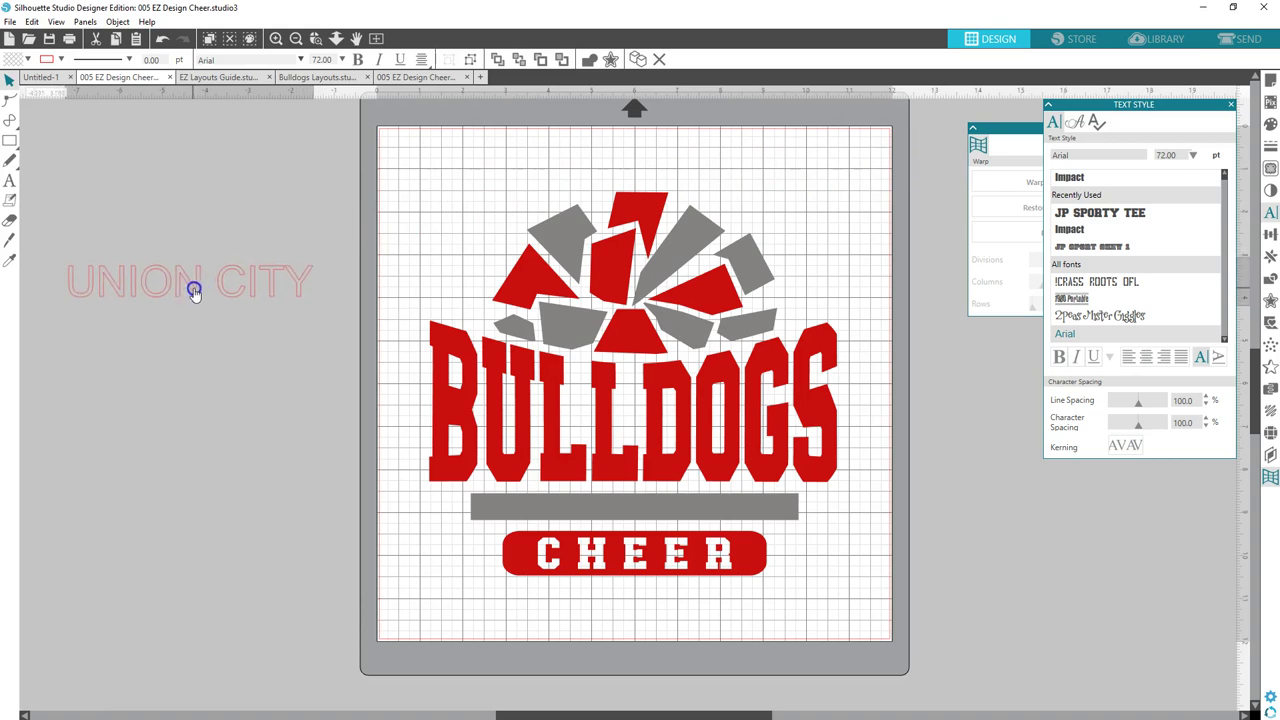
# Set UNION CITY to Impact and fill it with a pom-pom shard's grey using the eyedropper
pyautogui.doubleClick(307, 280)
pyautogui.moveTo(309, 277); pyautogui.dragTo(64, 298)
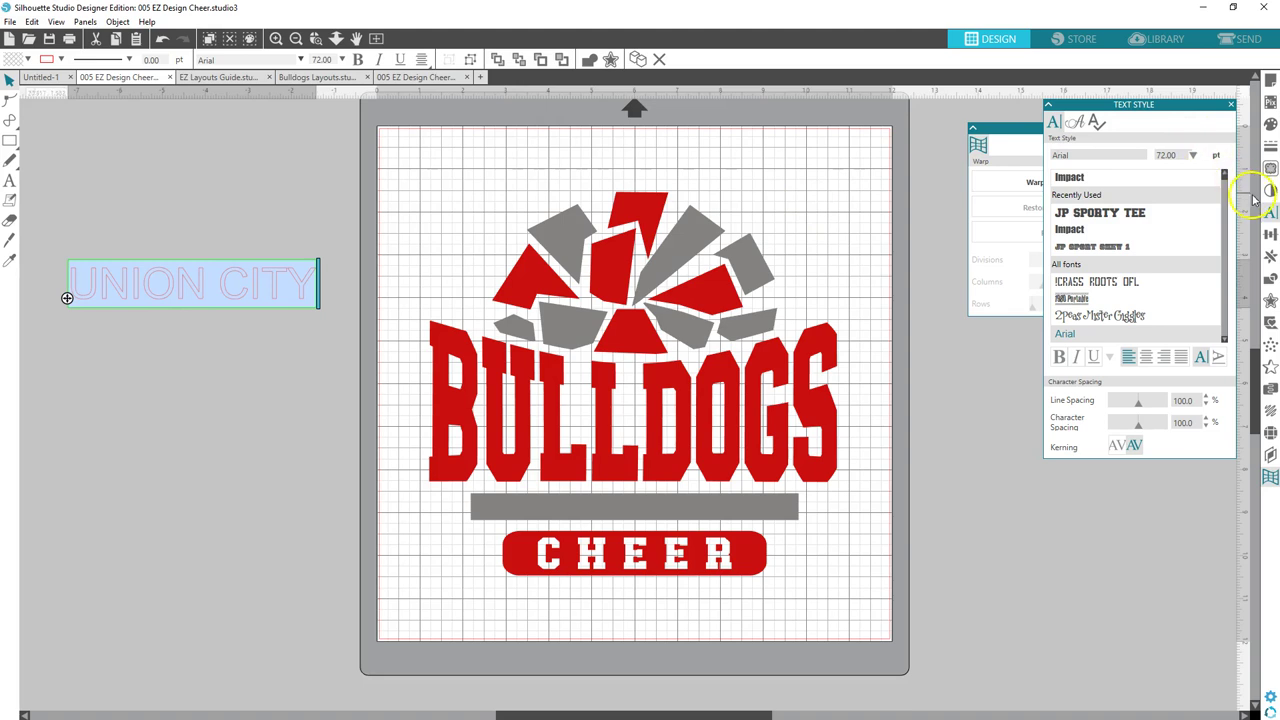
pyautogui.click(1104, 230)
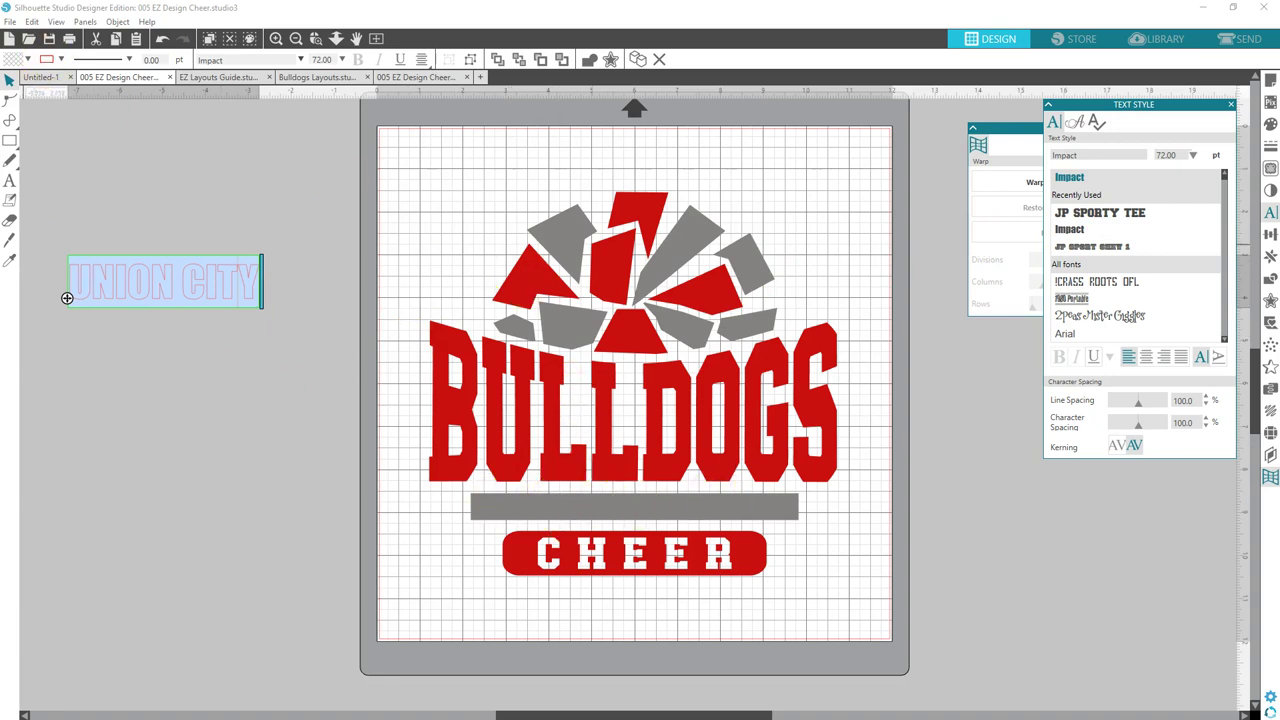
pyautogui.click(60, 60)
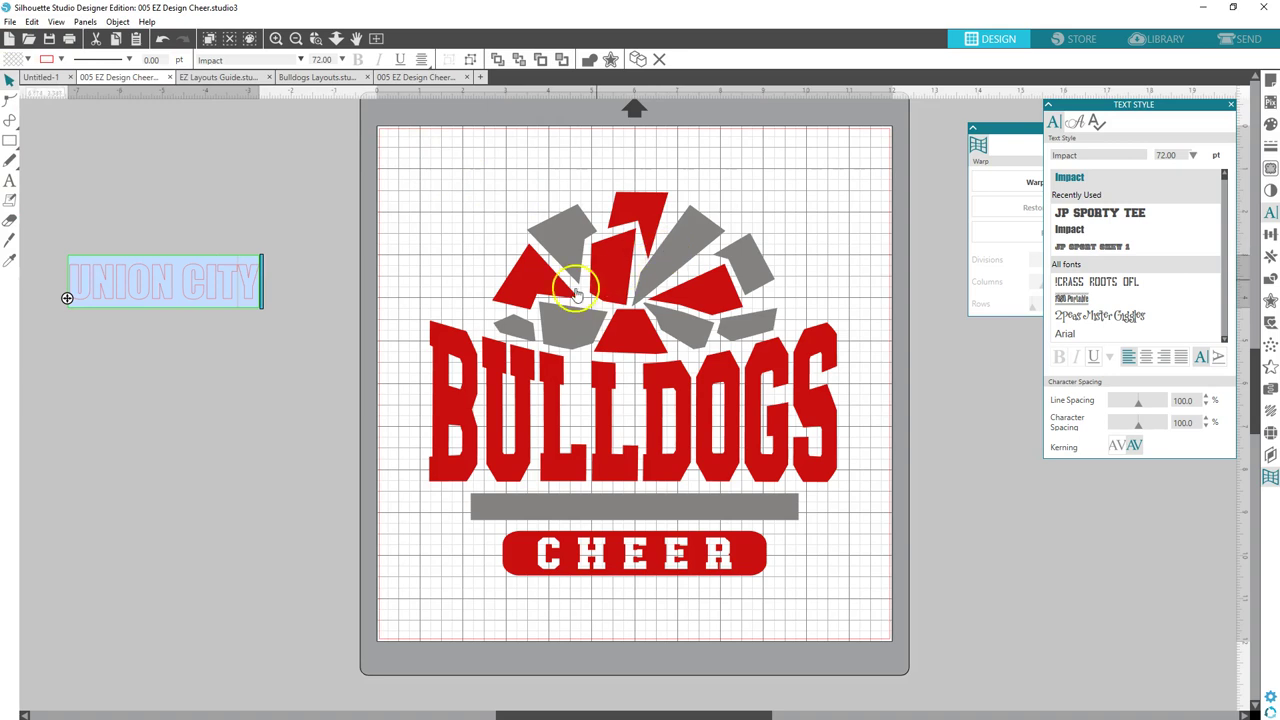
pyautogui.click(30, 60)
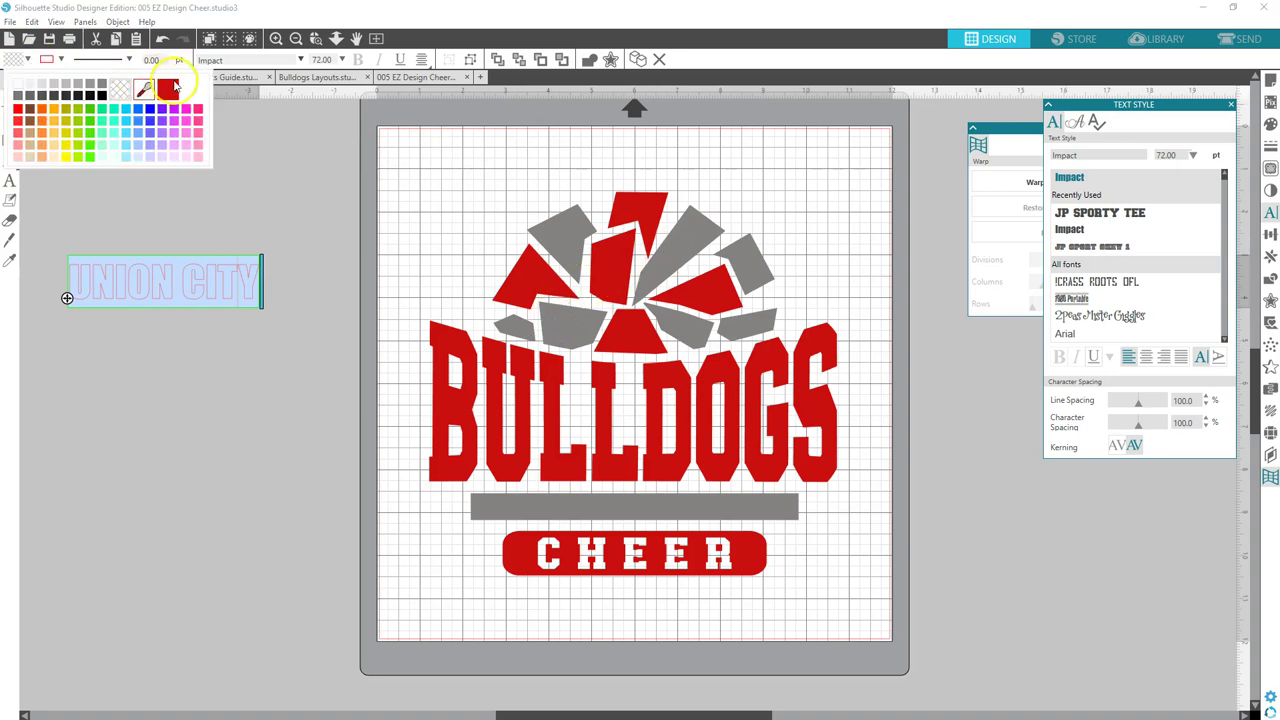
pyautogui.click(144, 89)
pyautogui.click(570, 246)
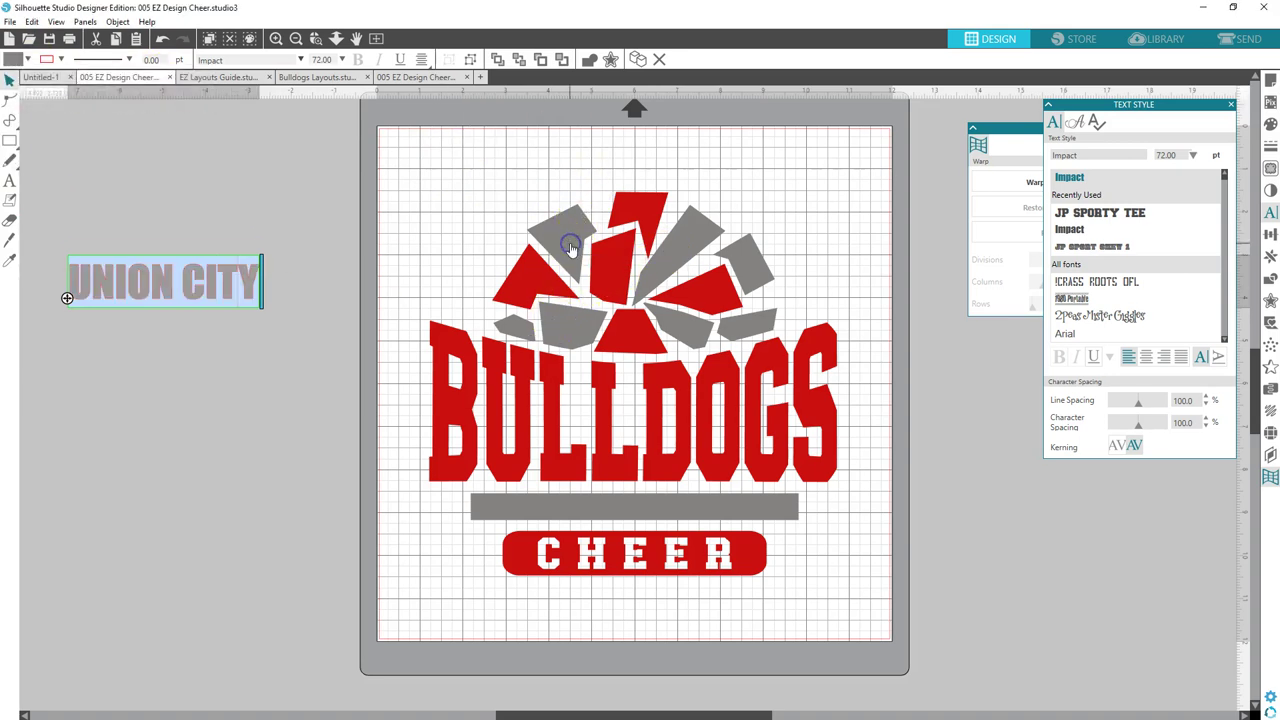
pyautogui.click(61, 60)
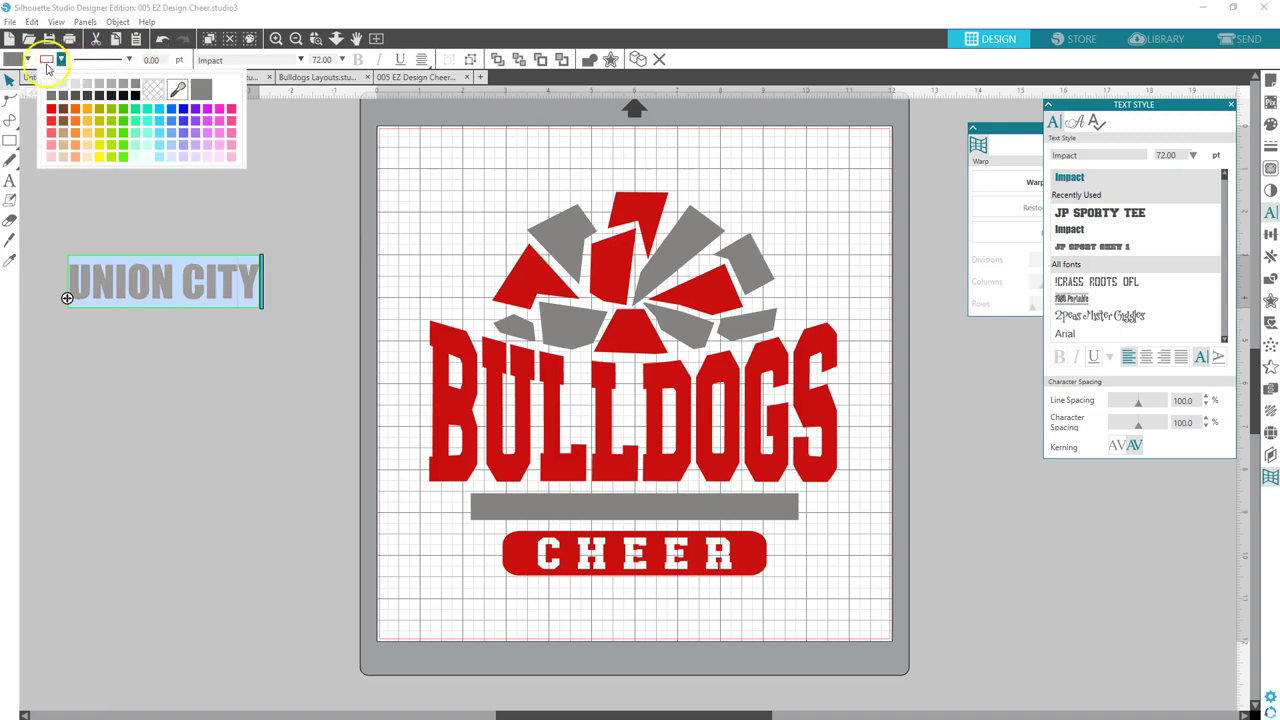
pyautogui.click(276, 229)
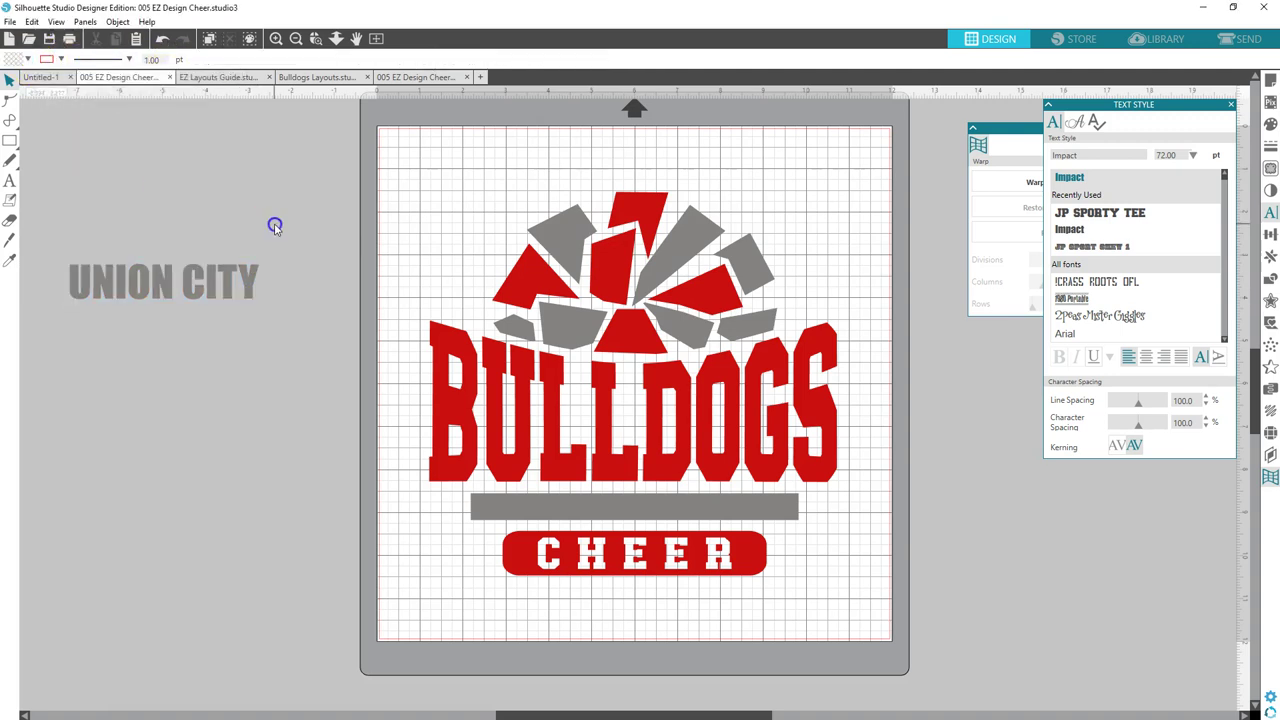
# Bring UNION CITY toward the mat and delete the grey bar under BULLDOGS
pyautogui.moveTo(200, 303); pyautogui.dragTo(393, 499)
pyautogui.click(501, 505)
pyautogui.press('Delete')
# Place UNION CITY under BULLDOGS and shrink it slightly to fit above CHEER
pyautogui.moveTo(420, 495); pyautogui.dragTo(659, 507)
pyautogui.click(682, 508)
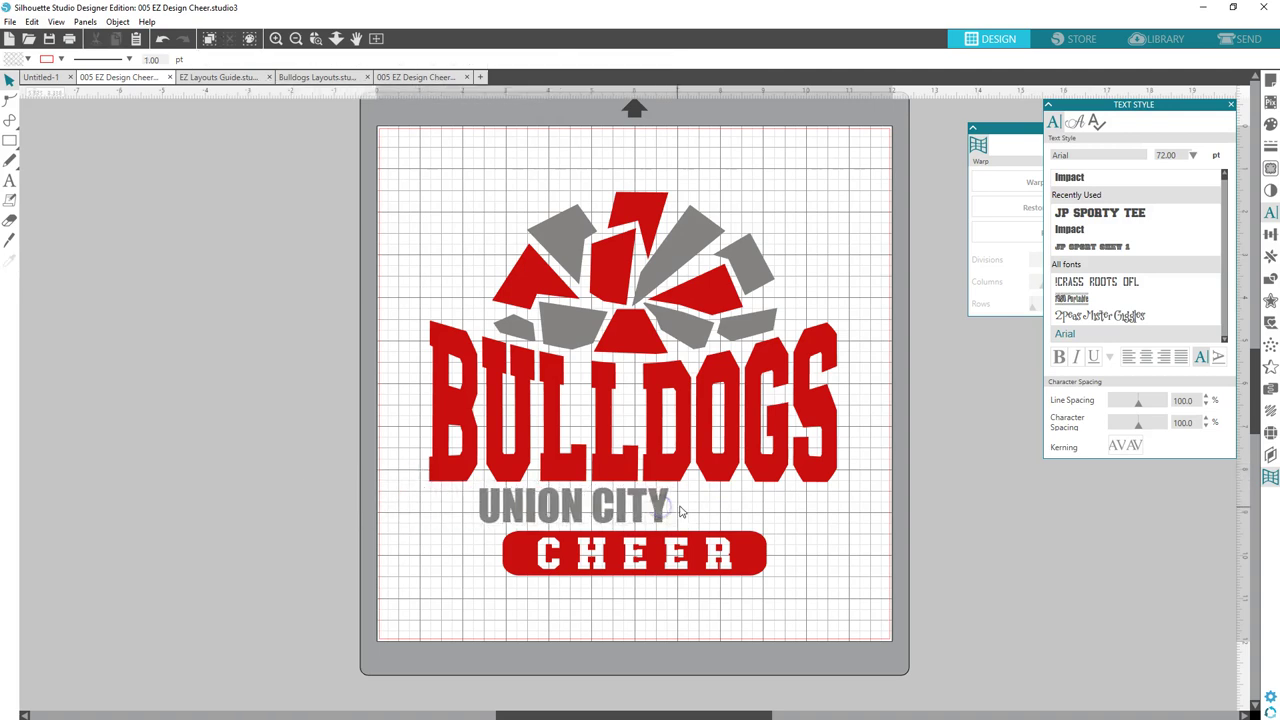
pyautogui.click(658, 506)
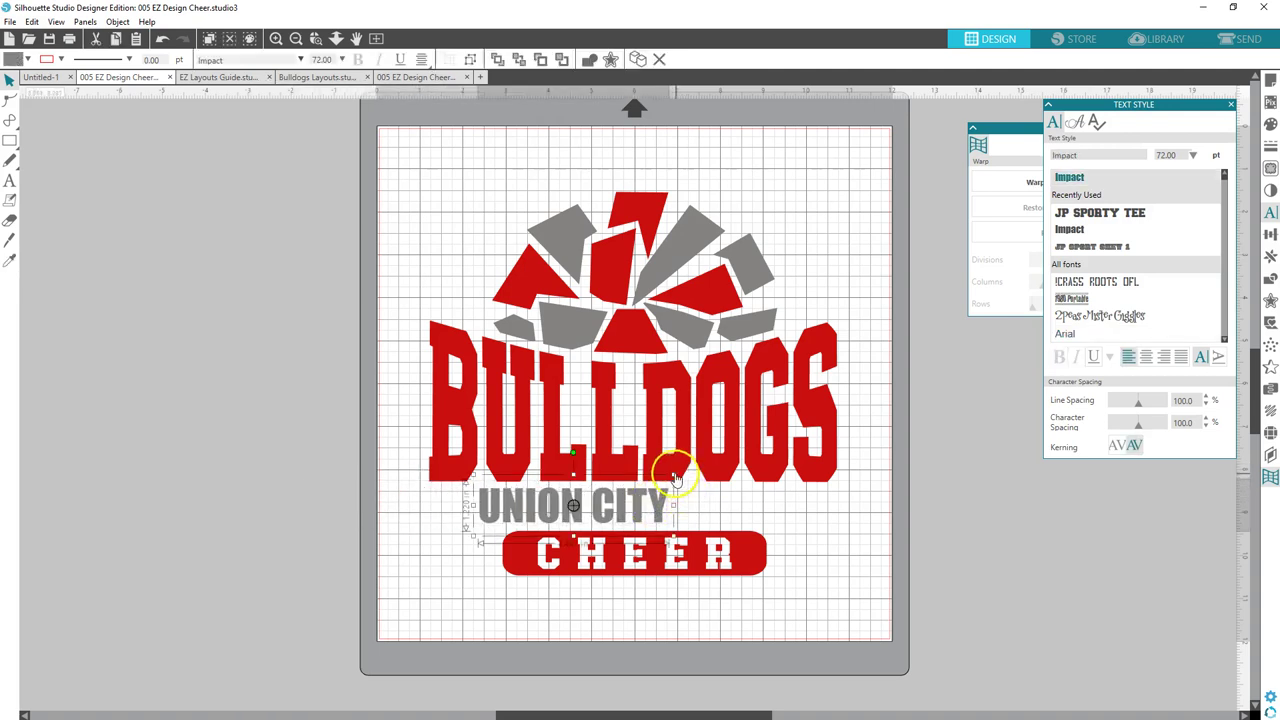
pyautogui.moveTo(674, 473); pyautogui.dragTo(640, 502)
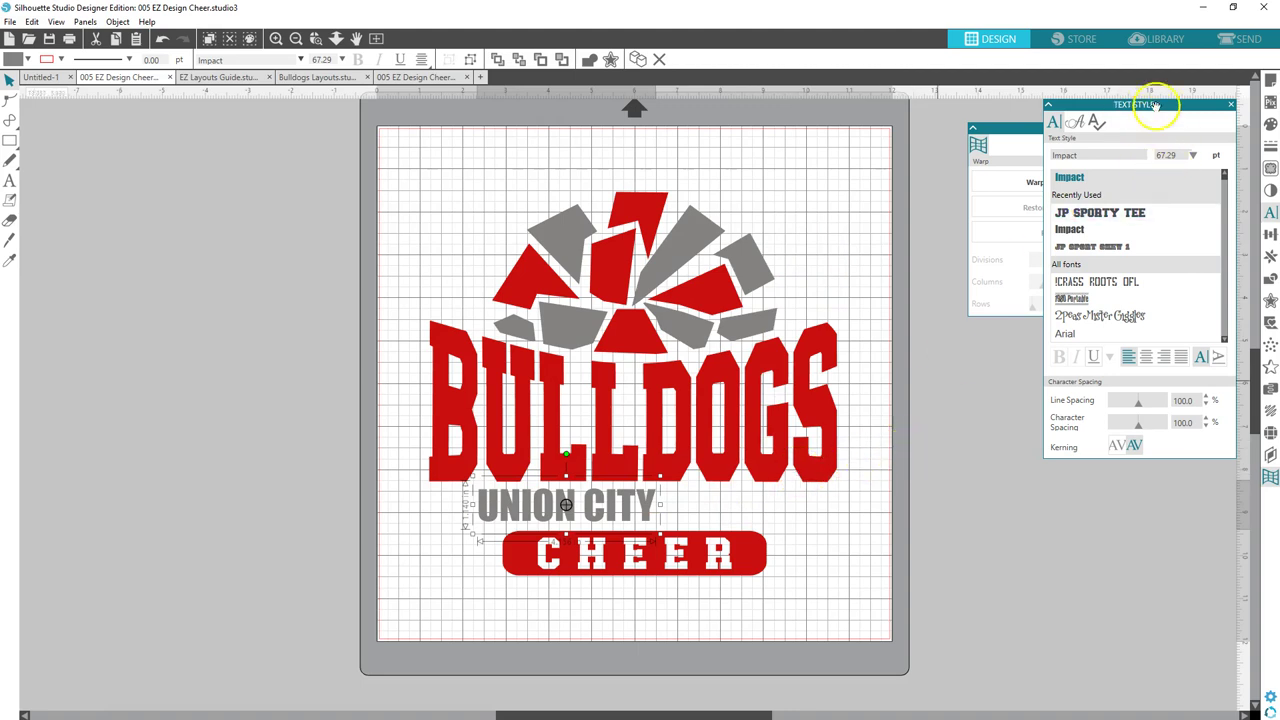
# Increase UNION CITY's character spacing to 180% in the Text Style panel
pyautogui.moveTo(1183, 108); pyautogui.dragTo(1130, 106)
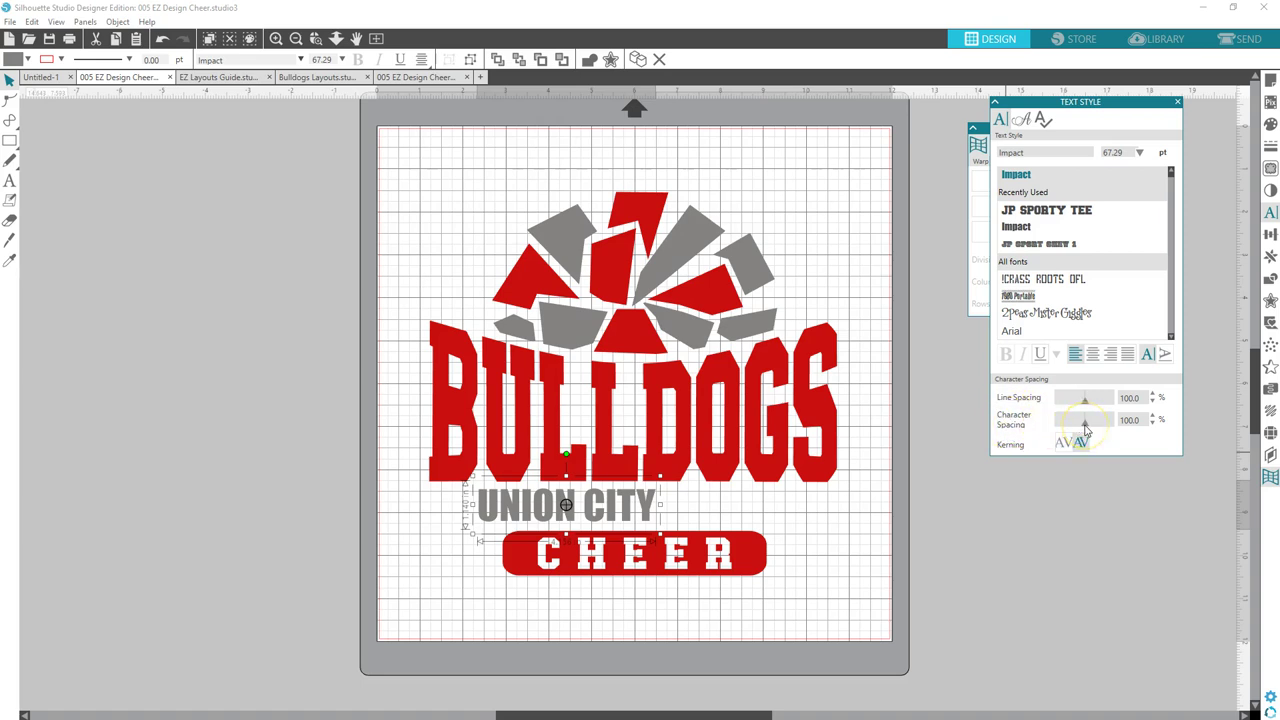
pyautogui.moveTo(1086, 425); pyautogui.dragTo(1108, 426)
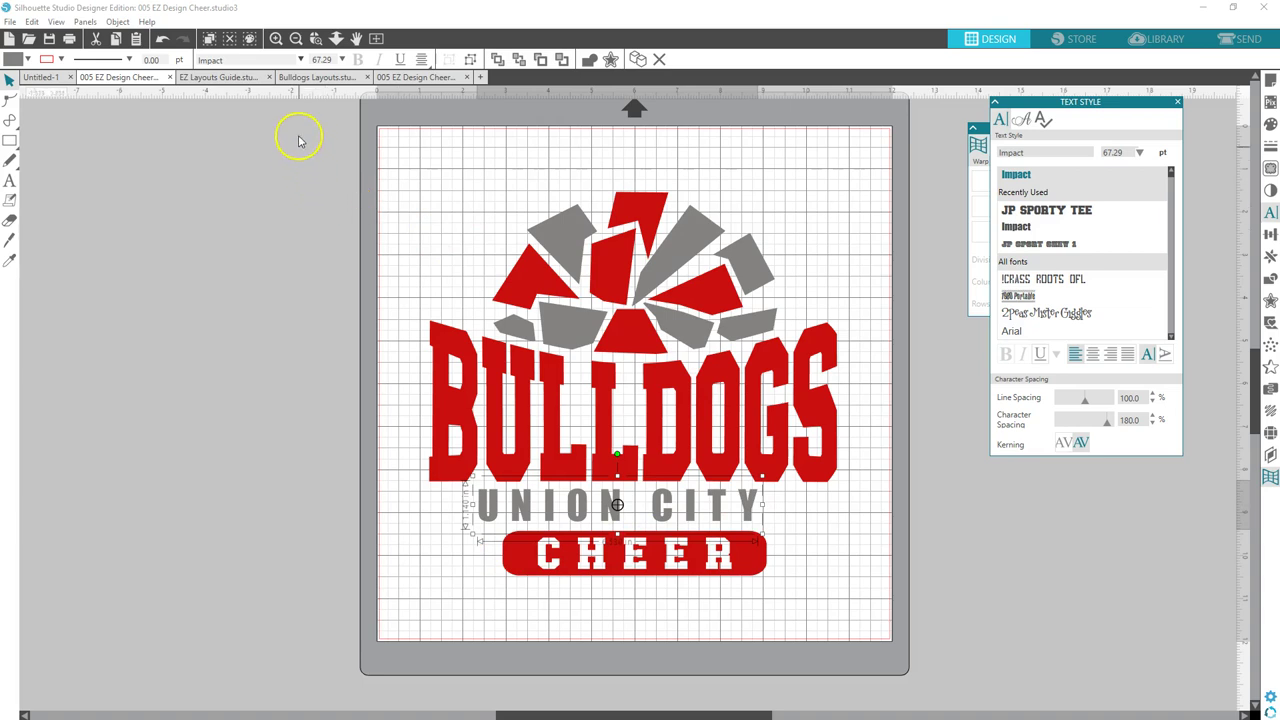
# Select all logo parts and align them to the horizontal center
pyautogui.moveTo(297, 131); pyautogui.dragTo(891, 580)
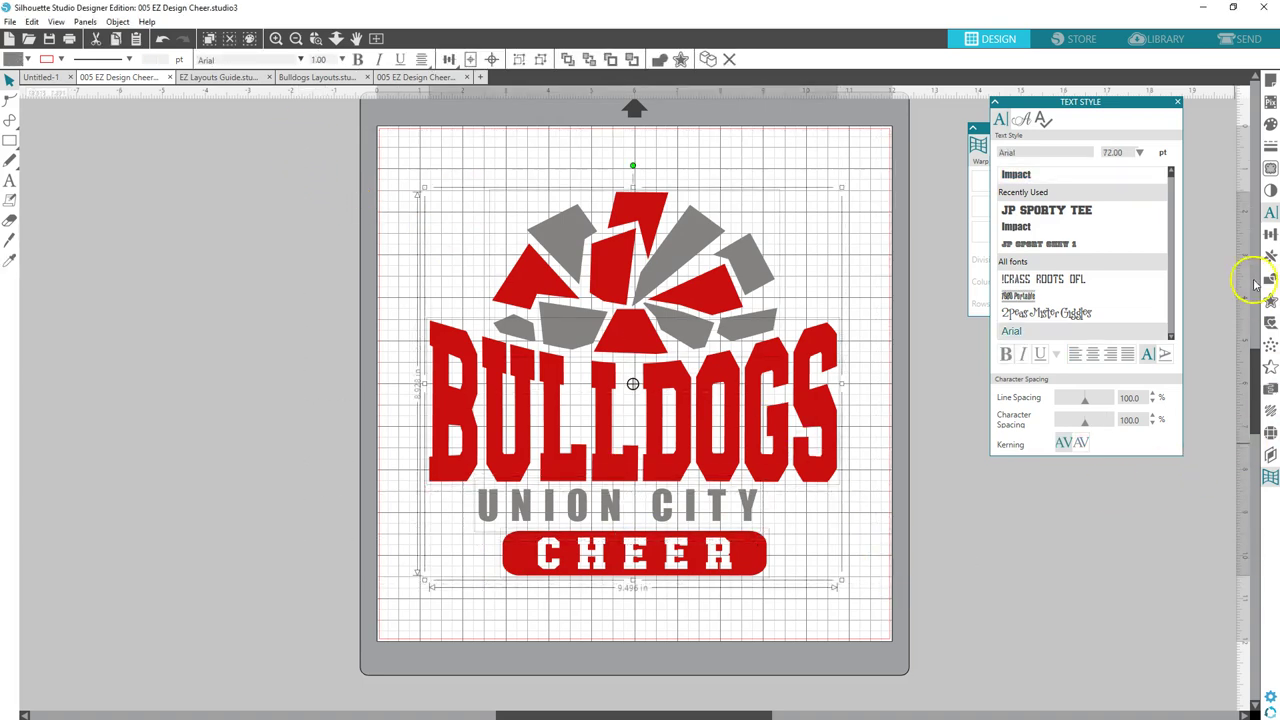
pyautogui.click(1270, 233)
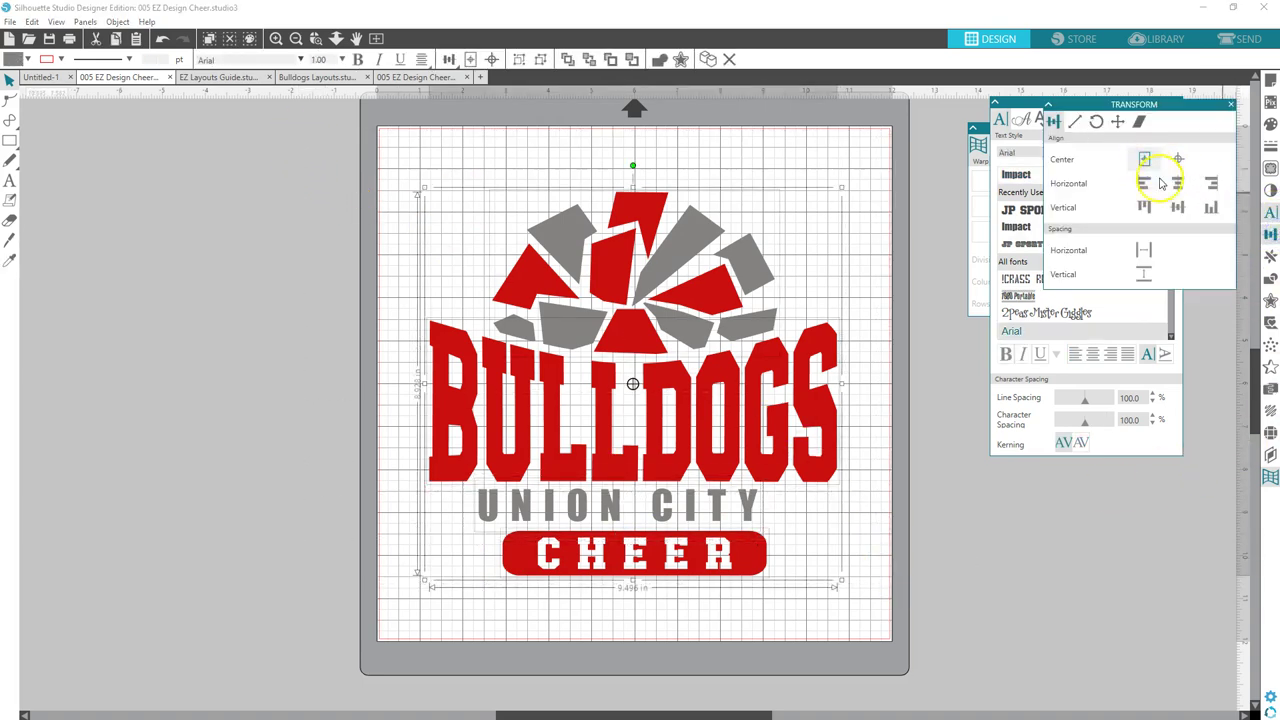
pyautogui.click(1177, 184)
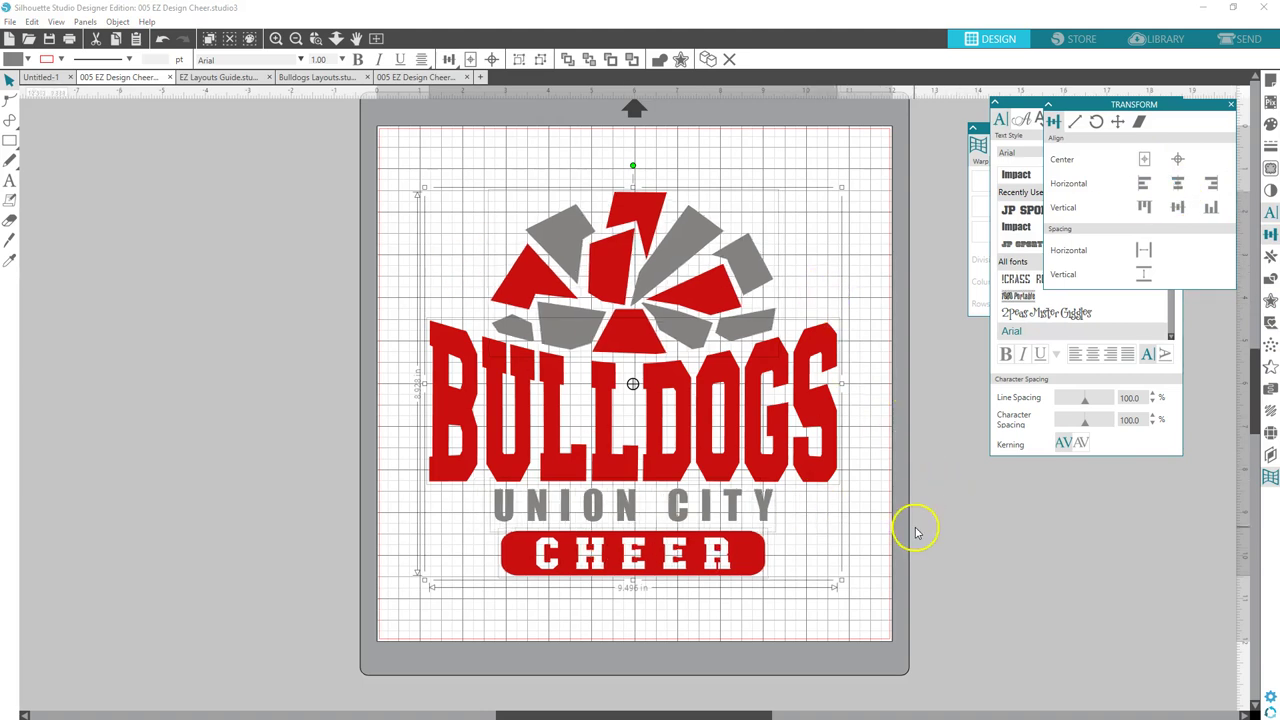
# Nudge the CHEER banner up slightly, then deselect it
pyautogui.click(1036, 556)
pyautogui.click(686, 580)
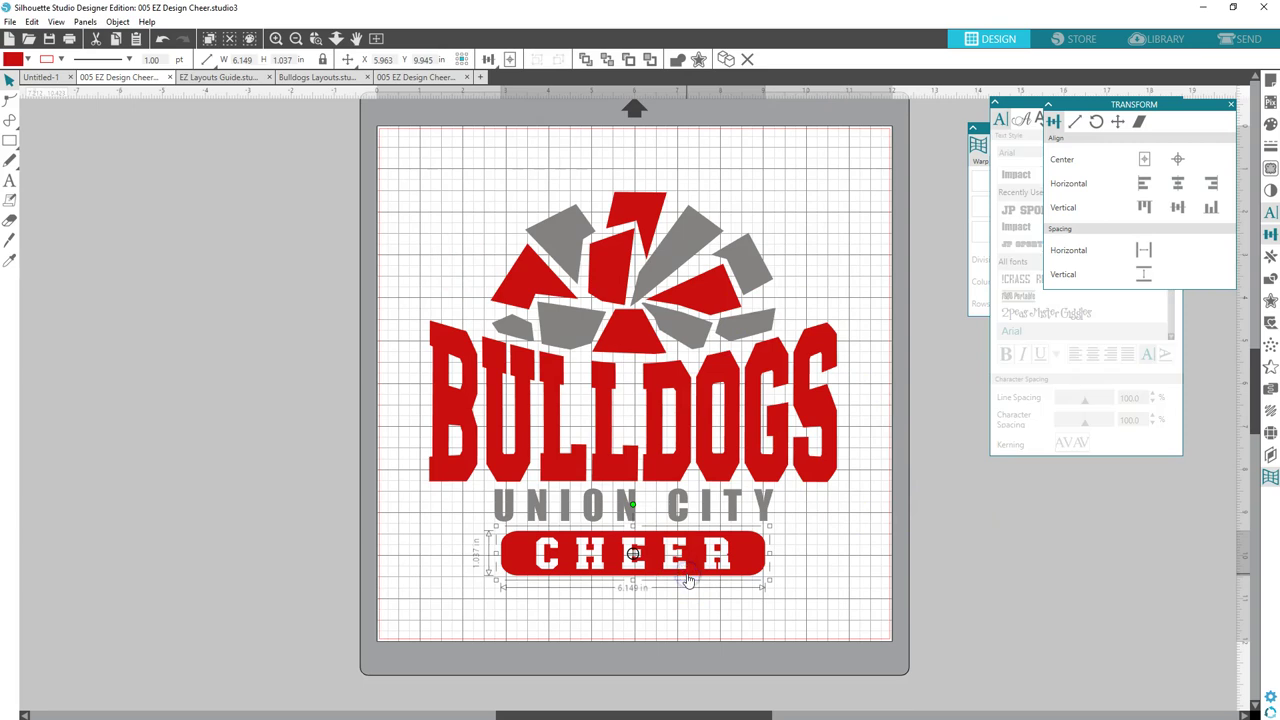
pyautogui.press('Up')
pyautogui.press('Up')
pyautogui.press('Up')
pyautogui.press('Up')
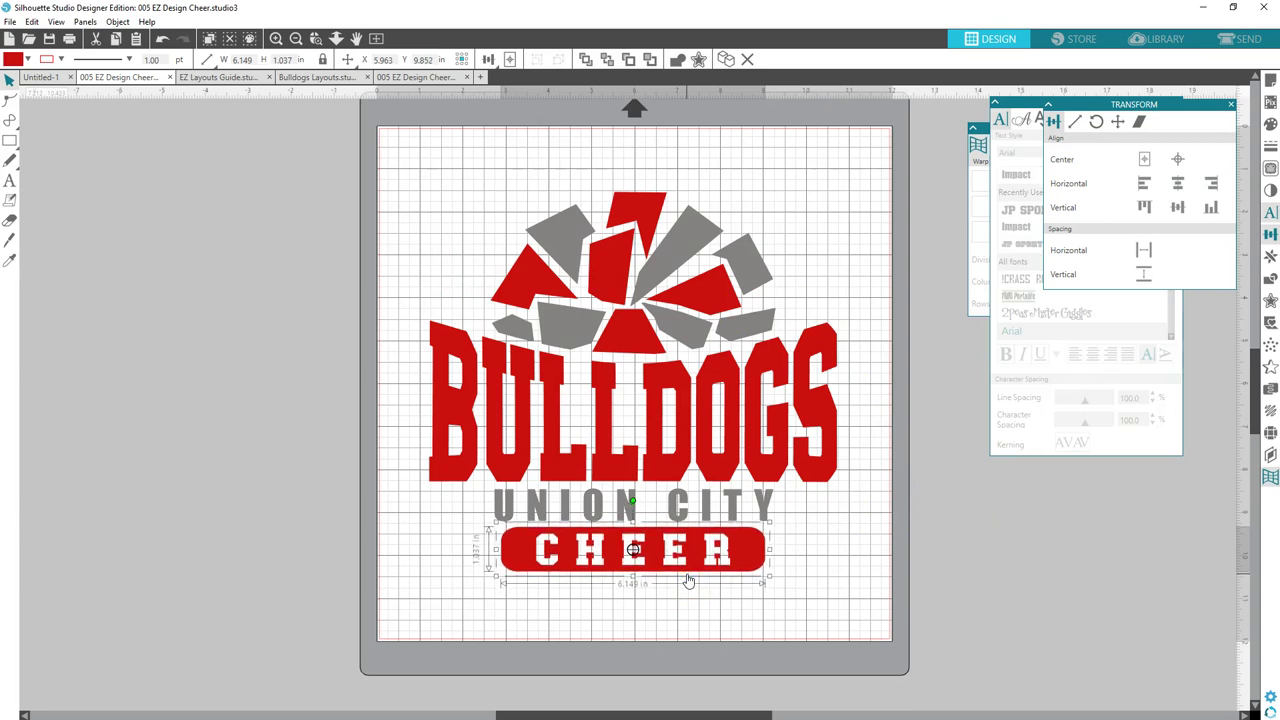
pyautogui.click(951, 526)
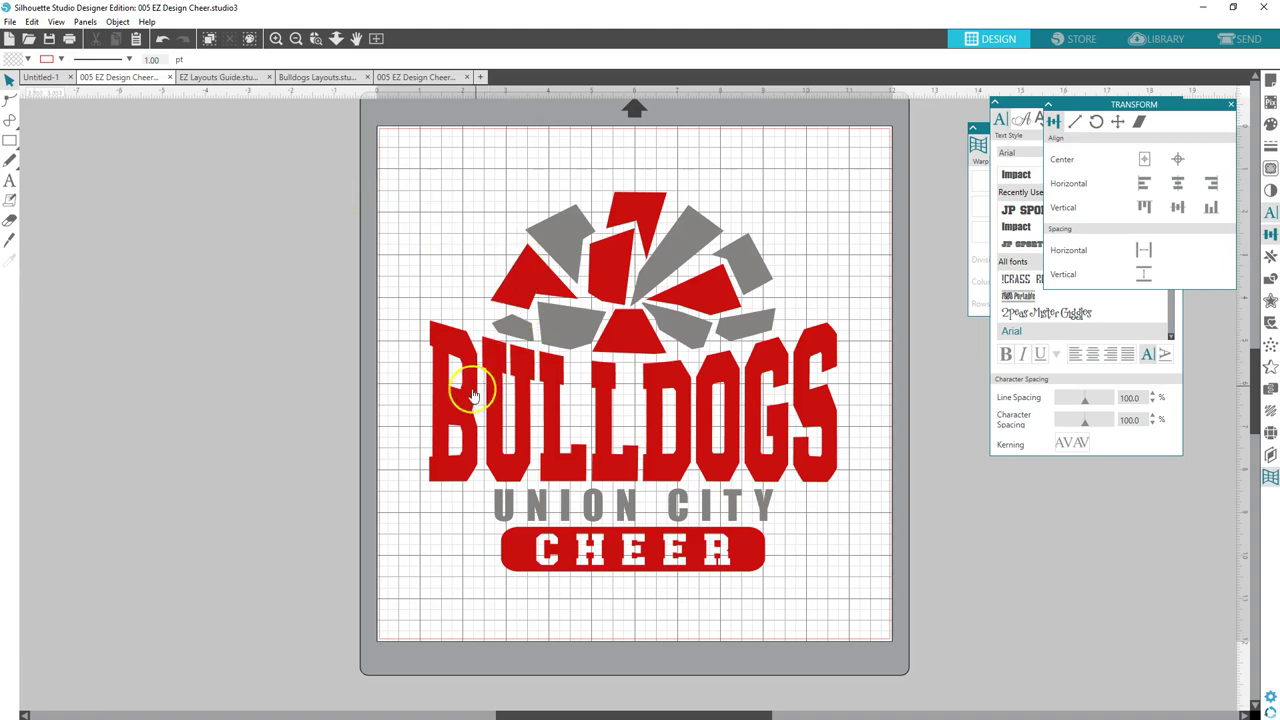
pyautogui.click(386, 430)
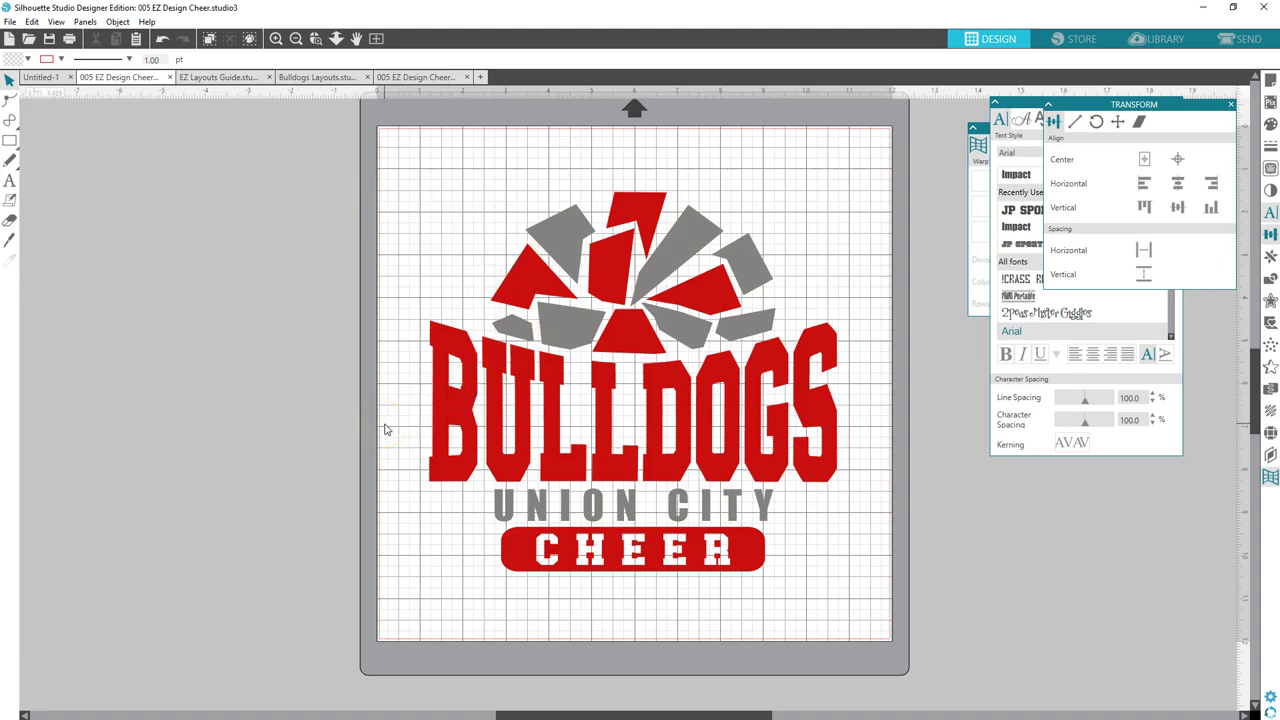